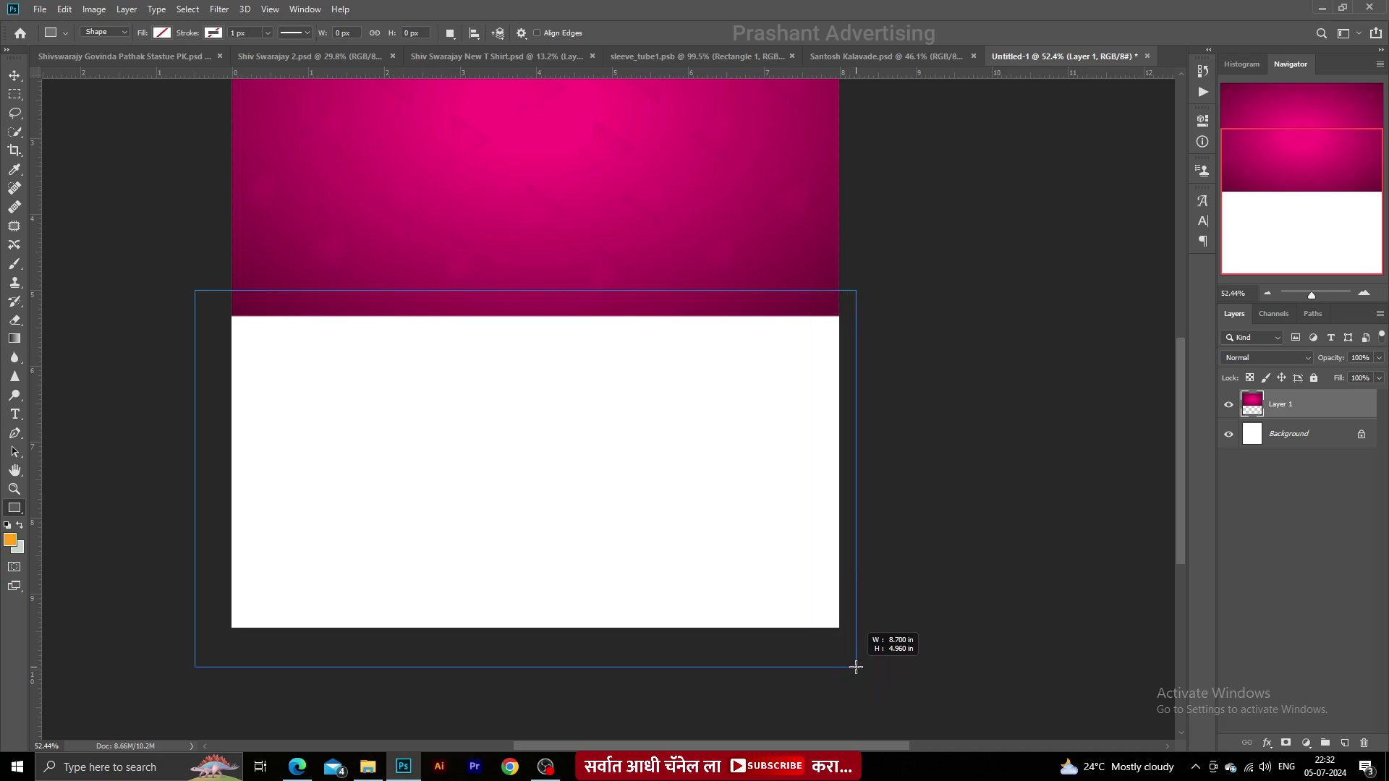
- Fill the rectangle covering the lower part of the canvas with orange and centre it horizontally on the page
{"action": "left_click", "coordinate": [160, 32]}
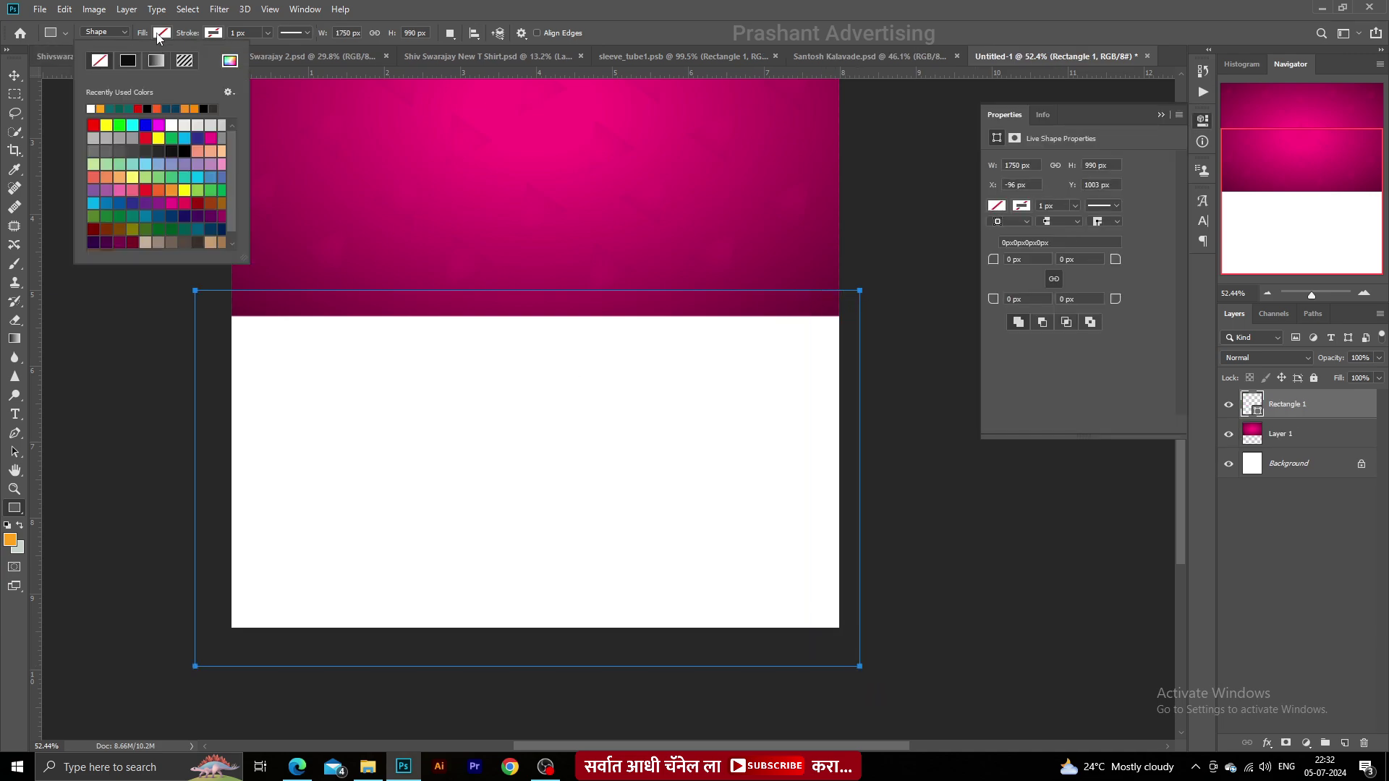
{"action": "left_click", "coordinate": [190, 109]}
{"action": "left_click", "coordinate": [16, 75]}
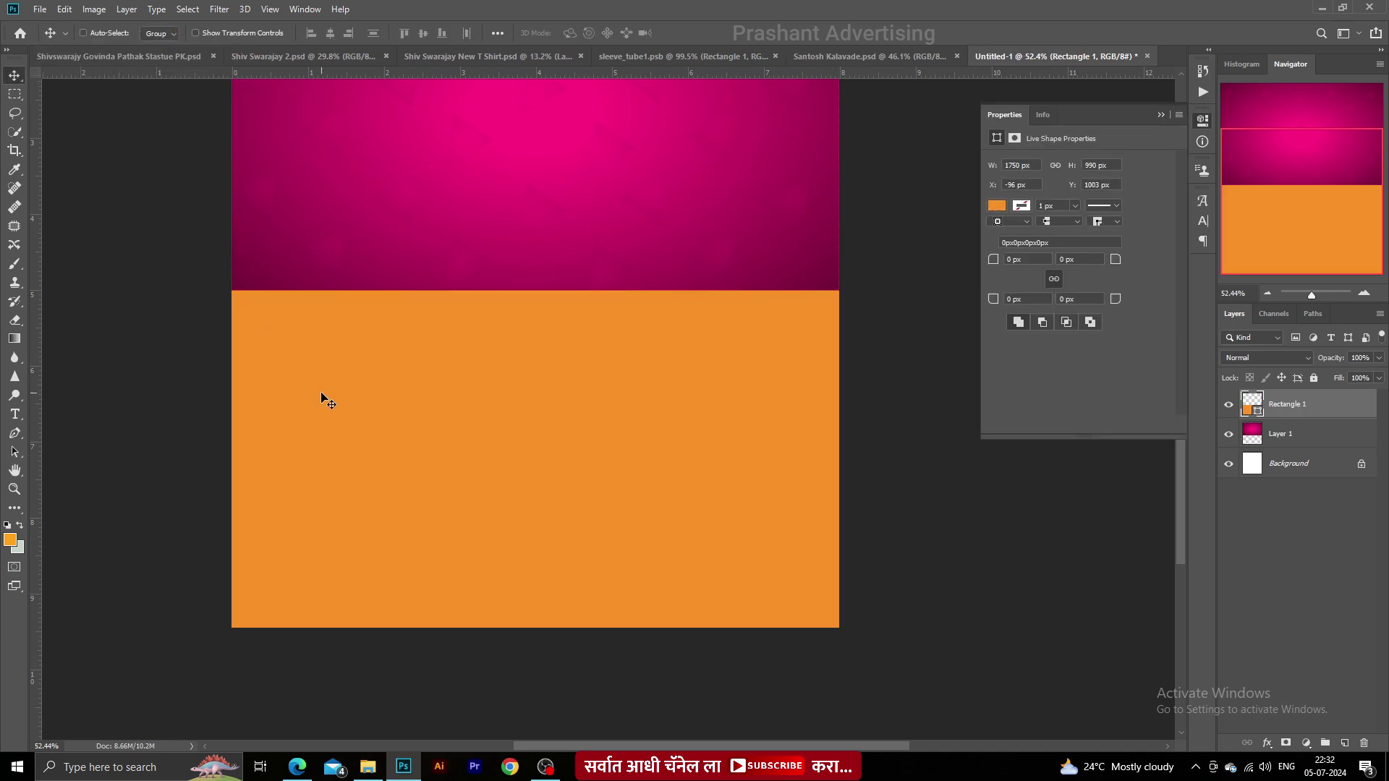
{"action": "key", "text": "ctrl+t"}
{"action": "left_click_drag", "start_coordinate": [322, 411], "coordinate": [335, 414]}
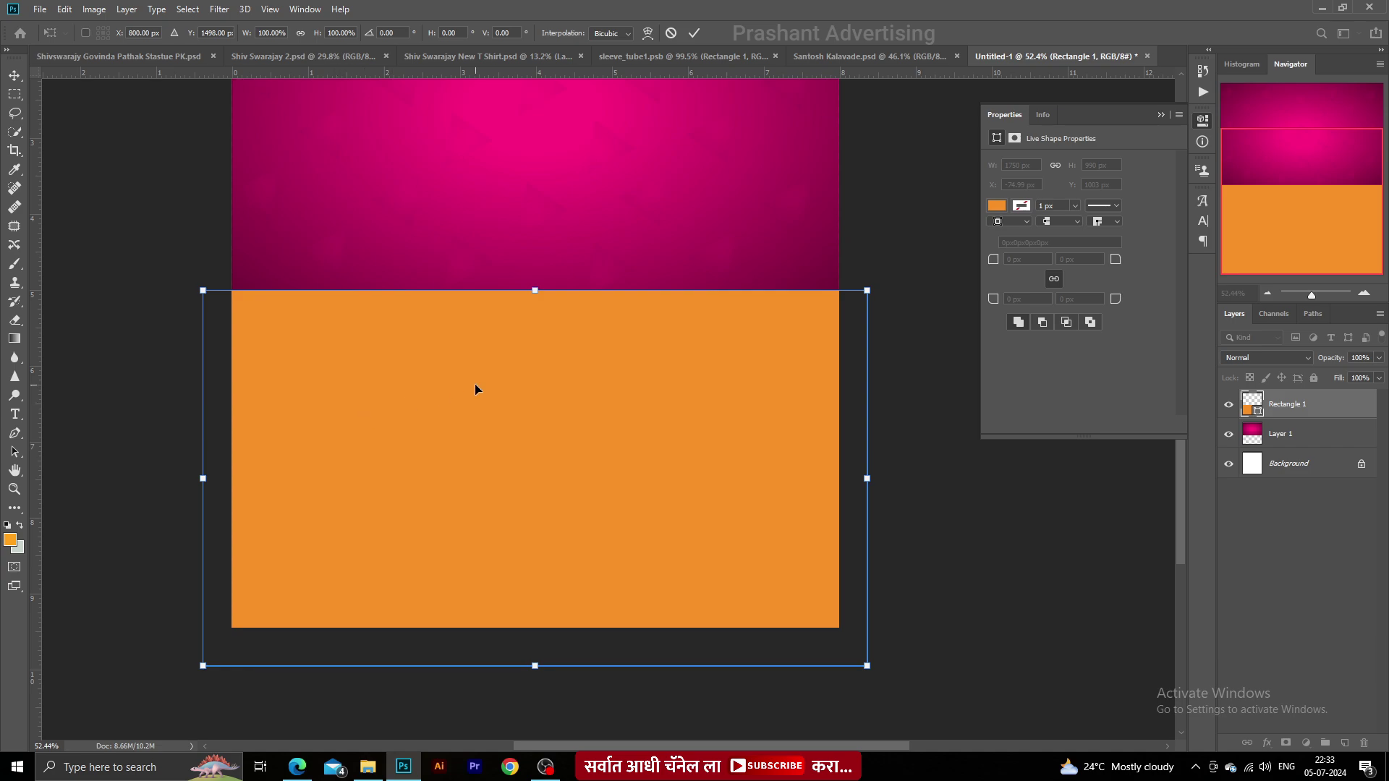
{"action": "left_click", "coordinate": [694, 32]}
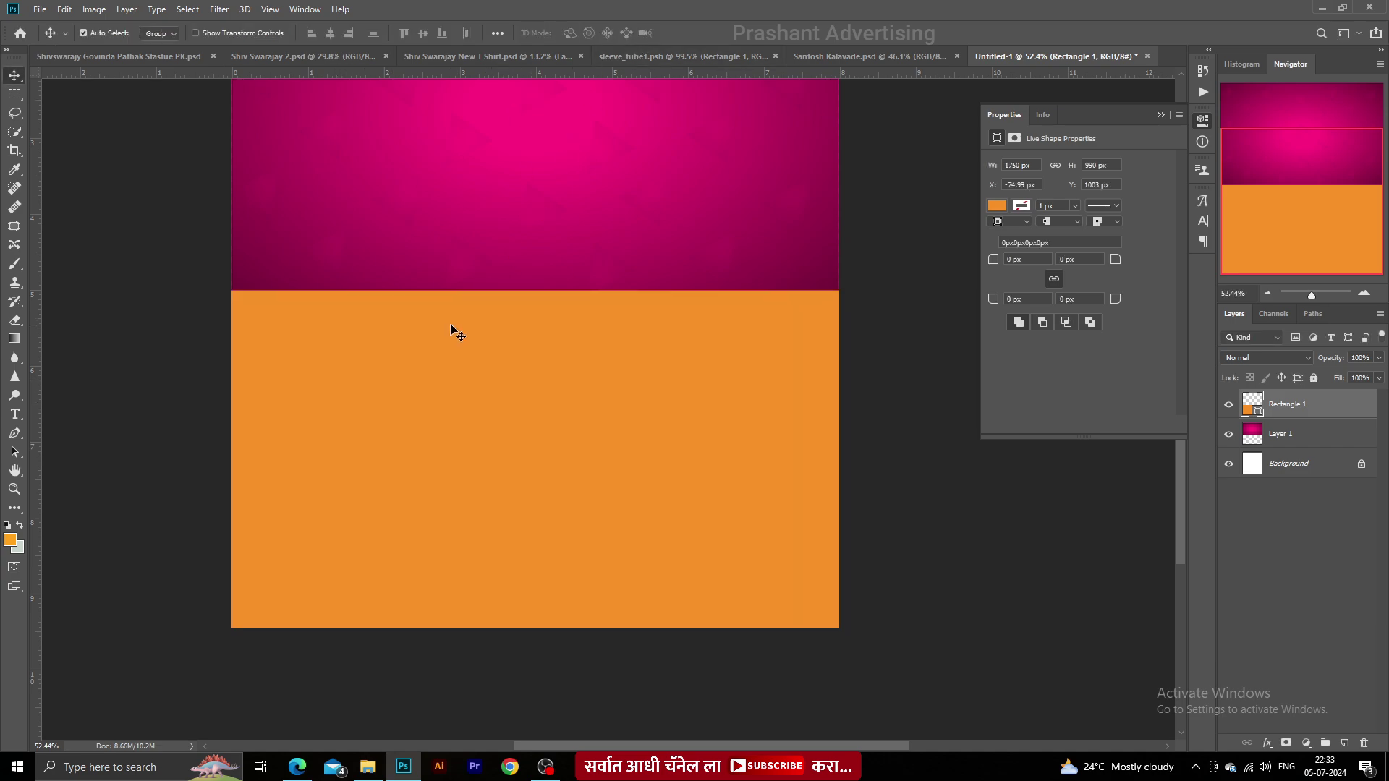
- Place a vertical guide at the horizontal centre of the canvas, at the 4 in ruler mark
{"action": "key", "text": "ctrl+t"}
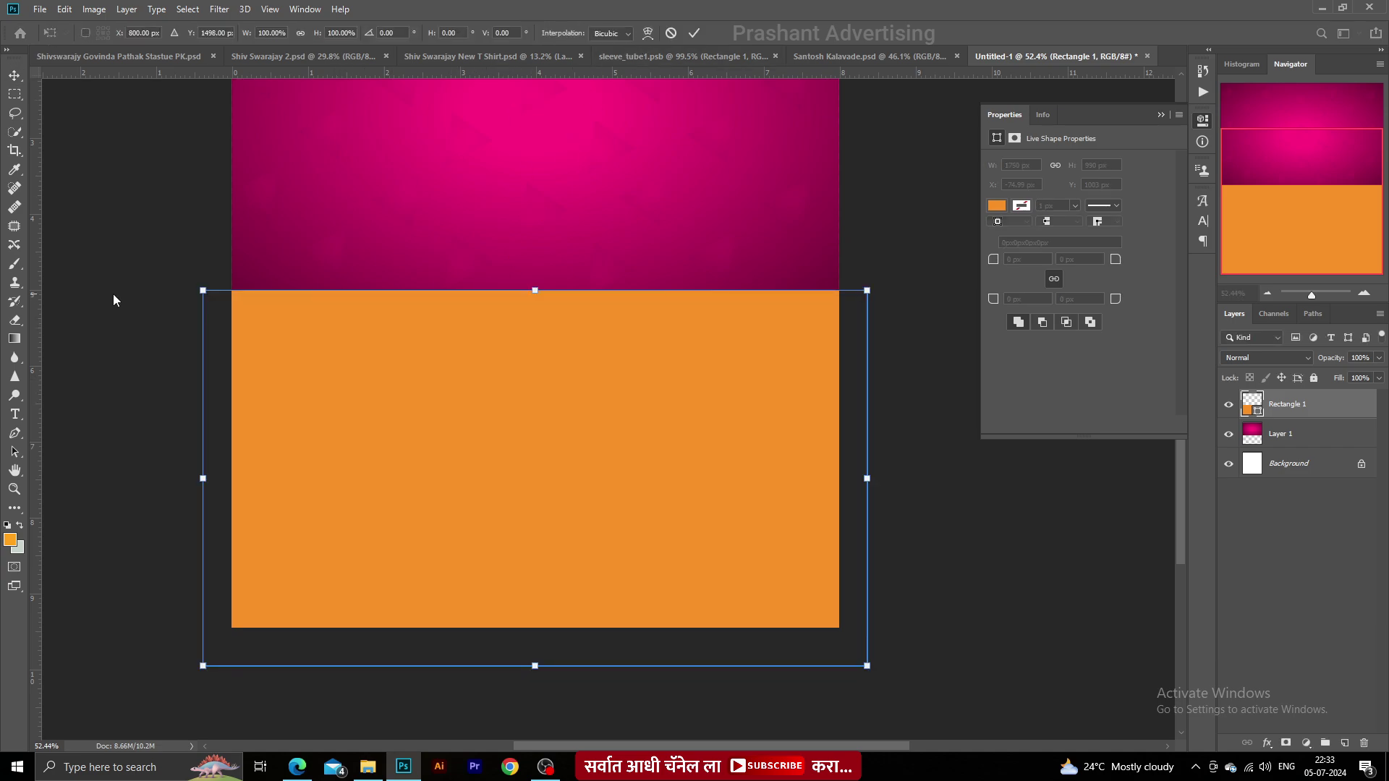
{"action": "key", "text": "Return"}
{"action": "left_click_drag", "start_coordinate": [35, 275], "coordinate": [541, 476]}
- Warp the orange rectangle's top edge upward into a shallow symmetric arch and move the shape down below the pink background
{"action": "scroll", "coordinate": [490, 315], "scroll_direction": "up", "scroll_amount": 3}
{"action": "key", "text": "ctrl+t"}
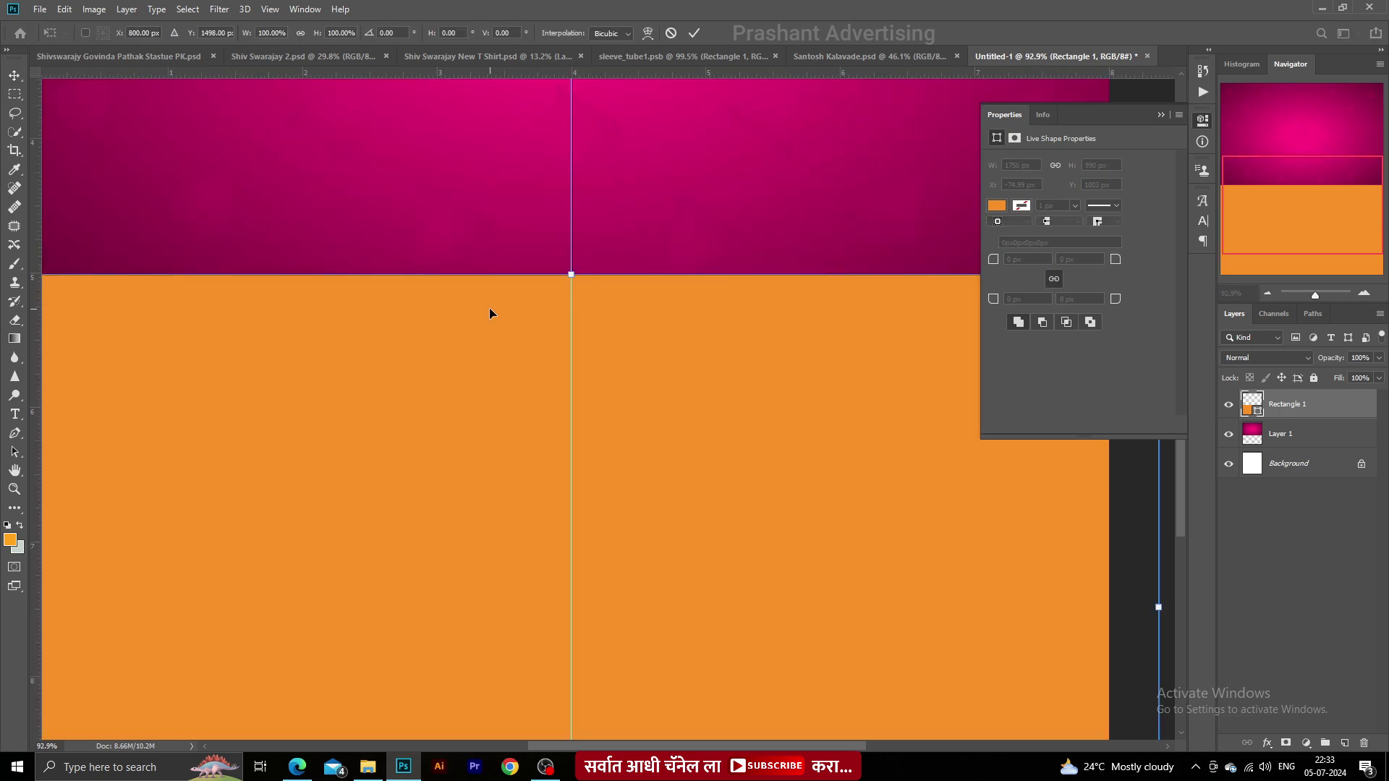
{"action": "scroll", "coordinate": [588, 335], "scroll_direction": "down", "scroll_amount": 2}
{"action": "left_click", "coordinate": [649, 36]}
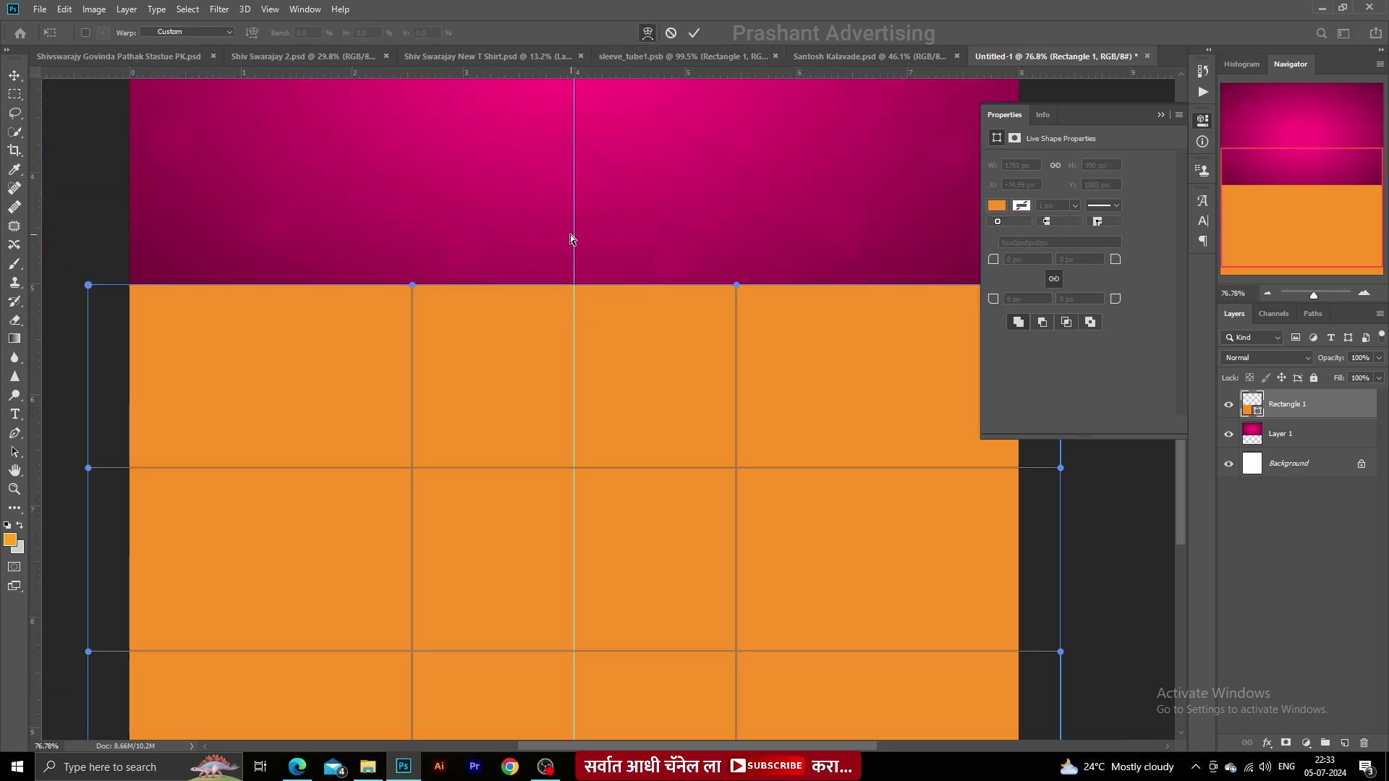
{"action": "left_click_drag", "start_coordinate": [573, 287], "coordinate": [573, 228]}
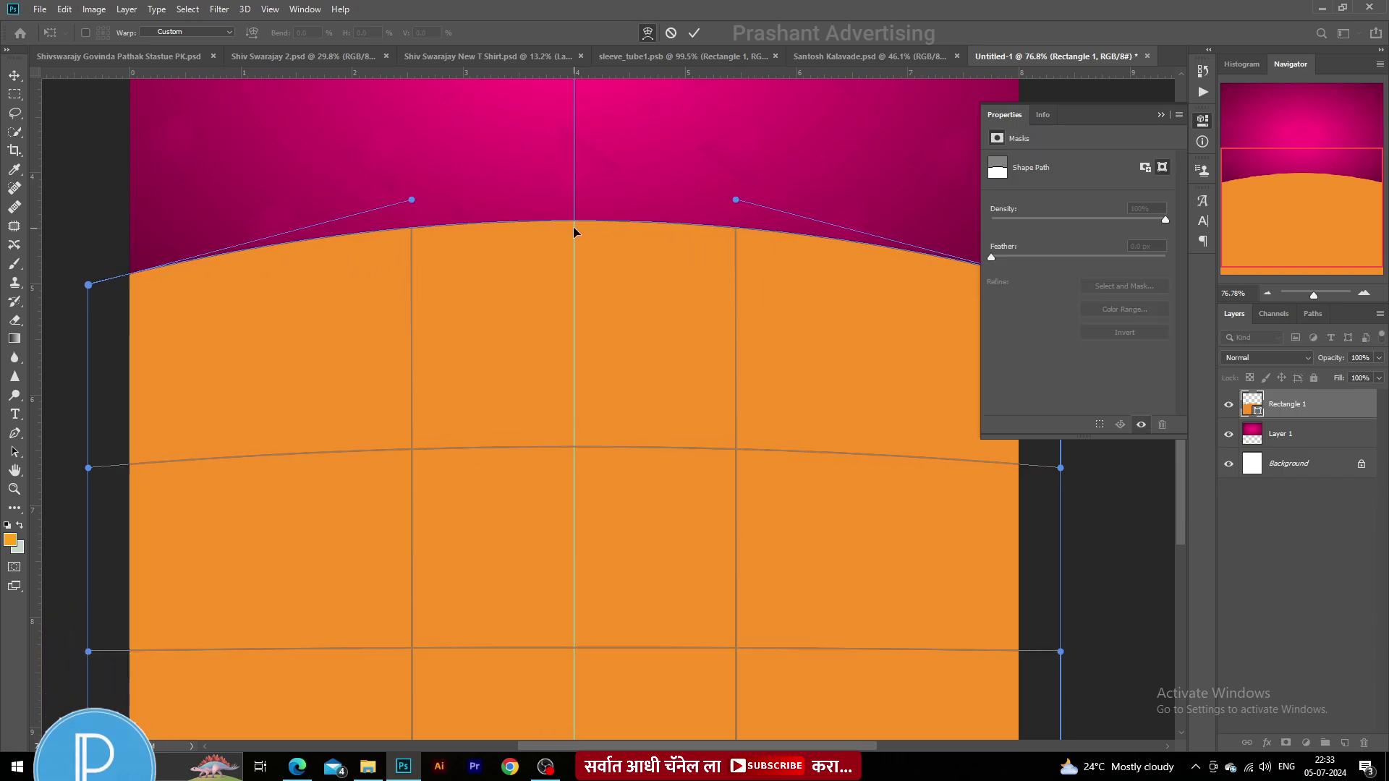
{"action": "key", "text": "Return"}
{"action": "scroll", "coordinate": [549, 296], "scroll_direction": "down", "scroll_amount": 2}
{"action": "scroll", "coordinate": [557, 235], "scroll_direction": "up", "scroll_amount": 1}
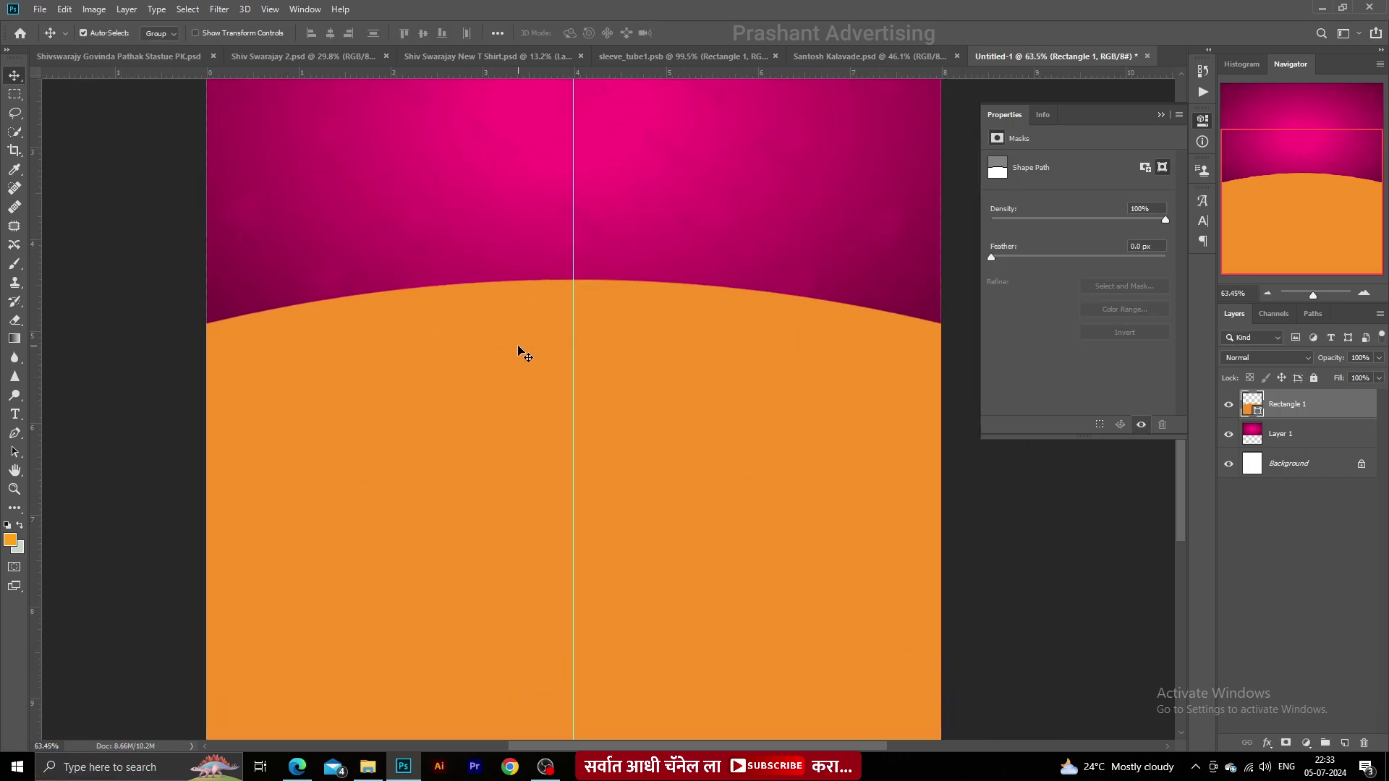
{"action": "left_click_drag", "start_coordinate": [518, 350], "coordinate": [518, 446]}
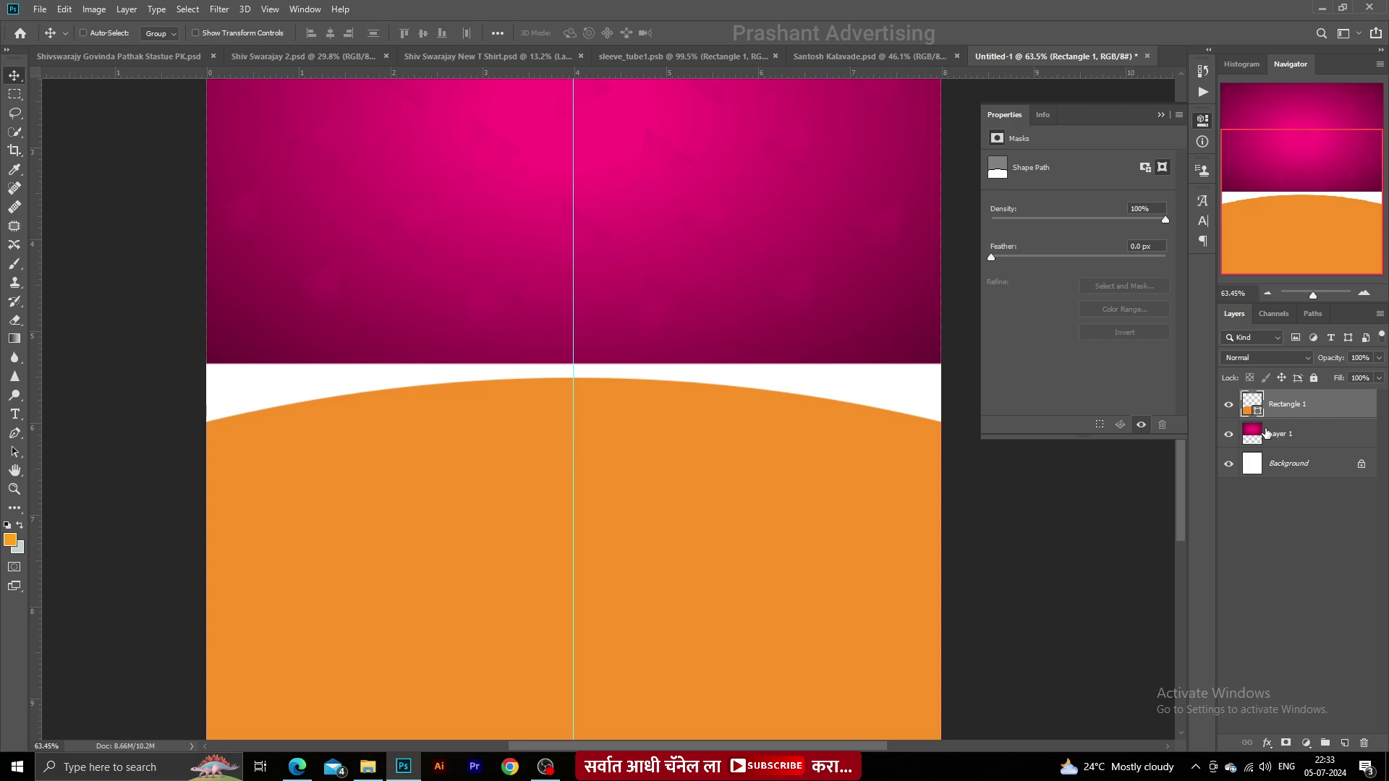
- Duplicate the orange arched shape as a white copy and shift the copy straight down about 0.12 in
{"action": "key", "text": "ctrl+j"}
{"action": "double_click", "coordinate": [1257, 415]}
{"action": "left_click_drag", "start_coordinate": [1005, 387], "coordinate": [852, 304]}
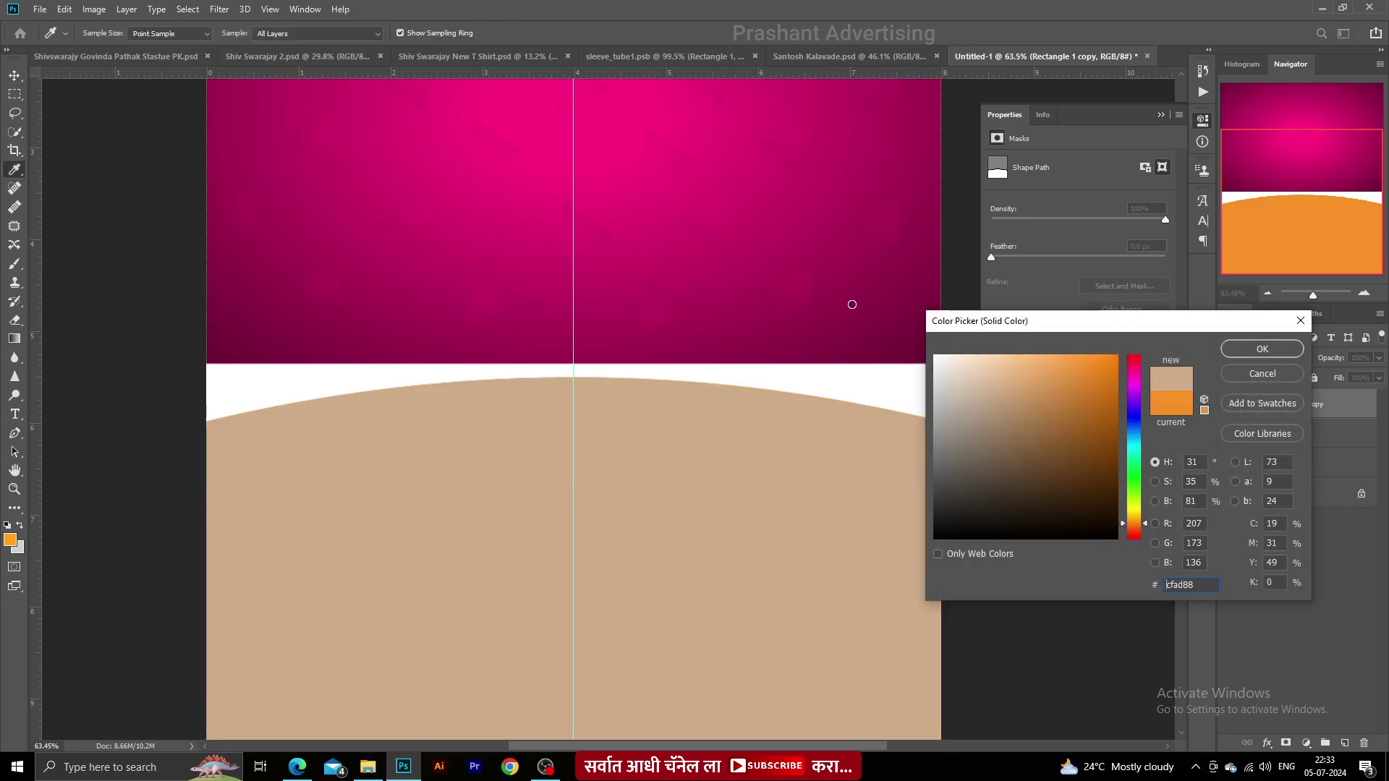
{"action": "key", "text": "Return"}
{"action": "left_click_drag", "start_coordinate": [457, 403], "coordinate": [454, 414]}
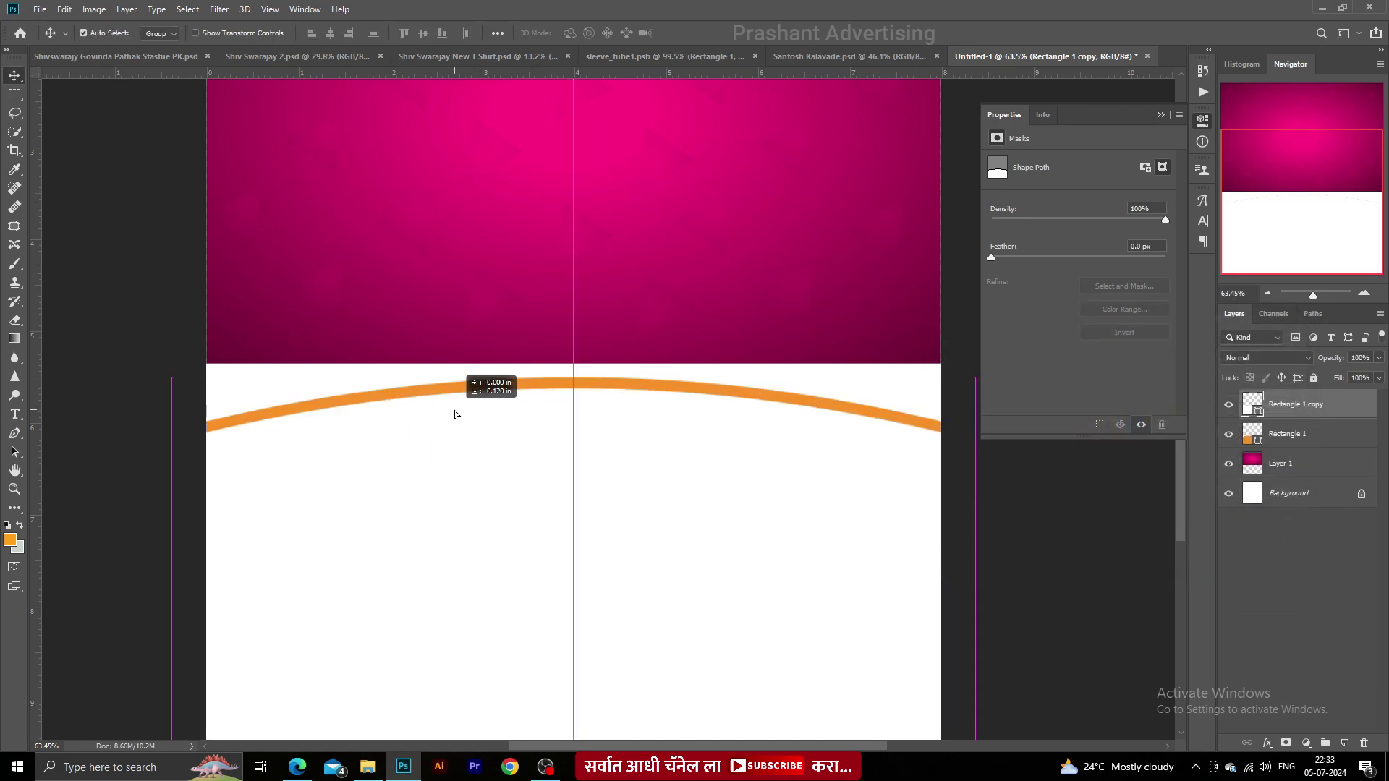
{"action": "key", "text": "ctrl+t"}
{"action": "scroll", "coordinate": [557, 333], "scroll_direction": "down", "scroll_amount": 1}
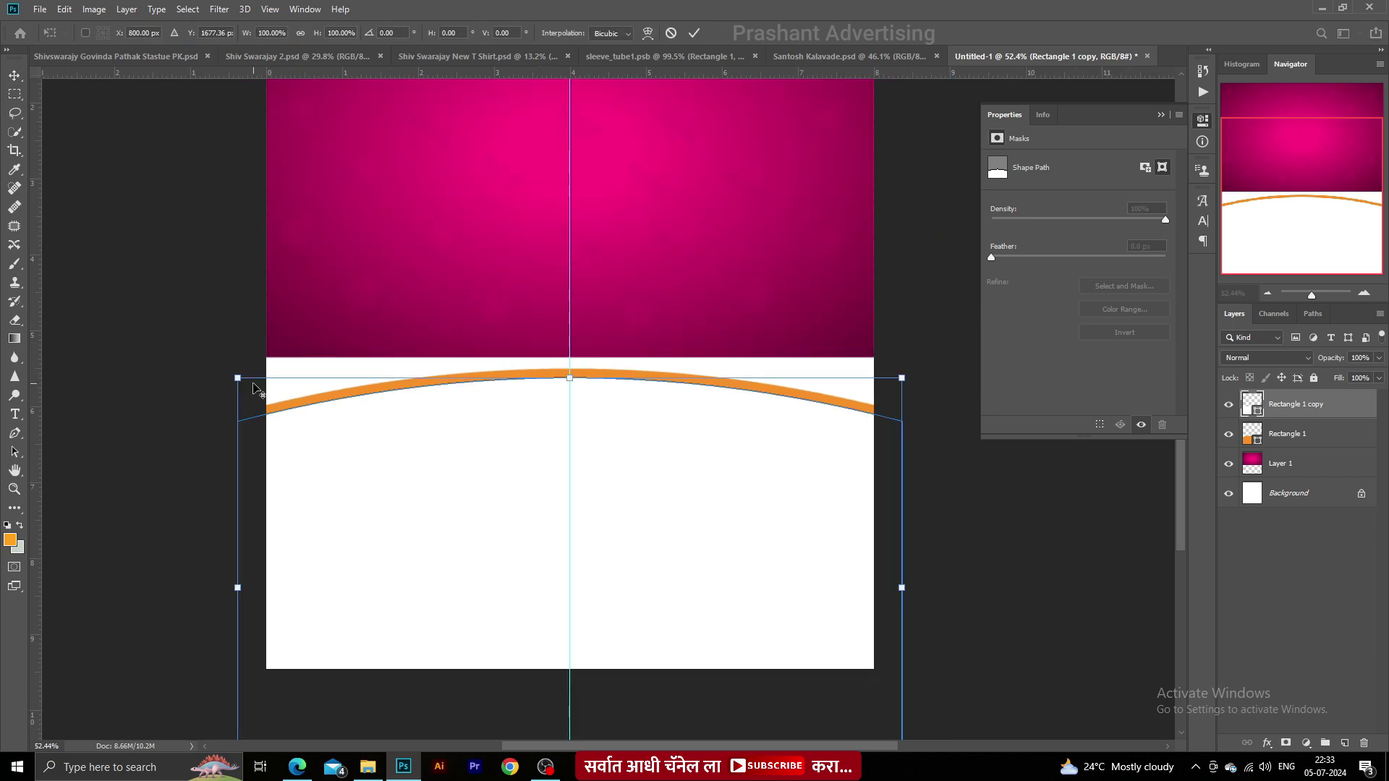
{"action": "left_click_drag", "start_coordinate": [239, 380], "coordinate": [203, 378]}
{"action": "key", "text": "ctrl+z"}
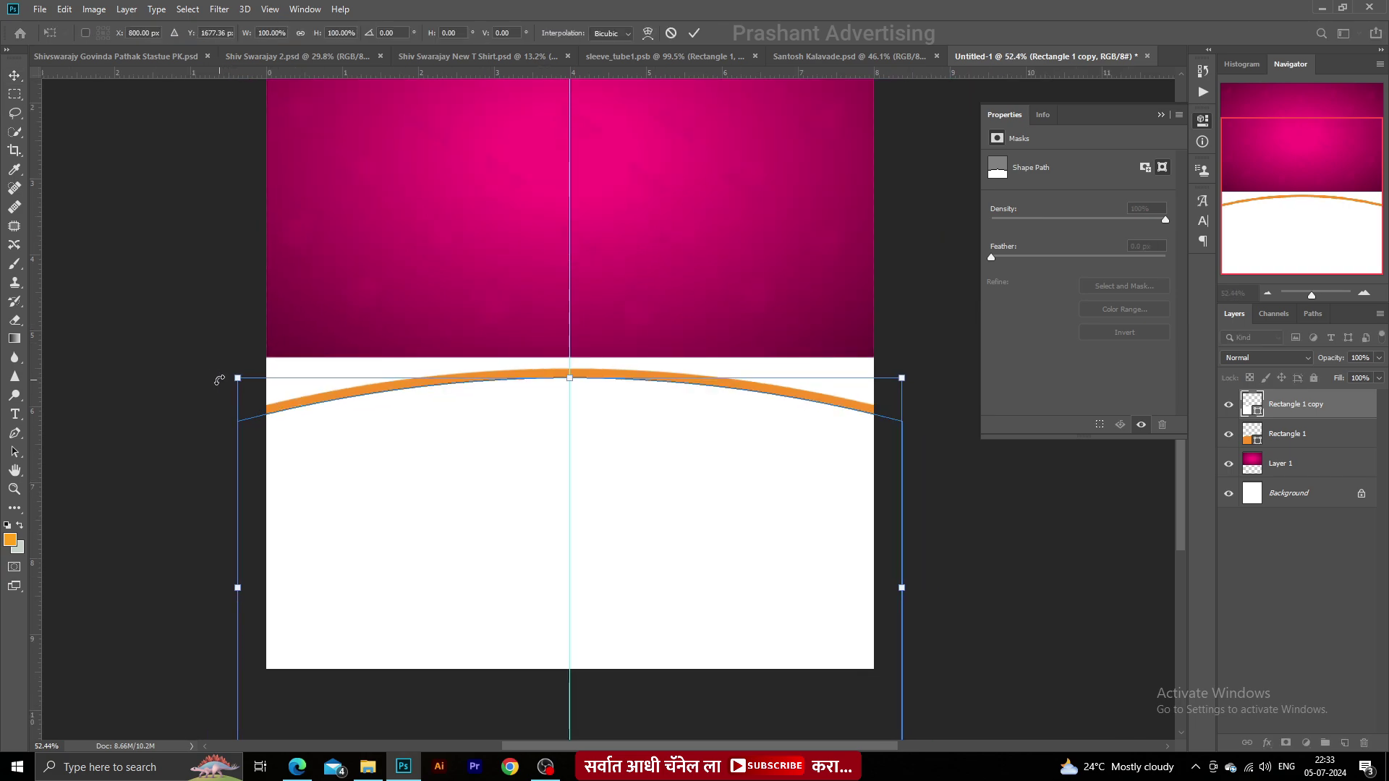
{"action": "key", "text": "Escape"}
- Enlarge the orange arched shape about its centre and nudge it down so its visible band tapers towards the middle
{"action": "left_click_drag", "start_coordinate": [494, 427], "coordinate": [494, 426]}
{"action": "left_click", "coordinate": [1313, 440]}
{"action": "key", "text": "ctrl+t"}
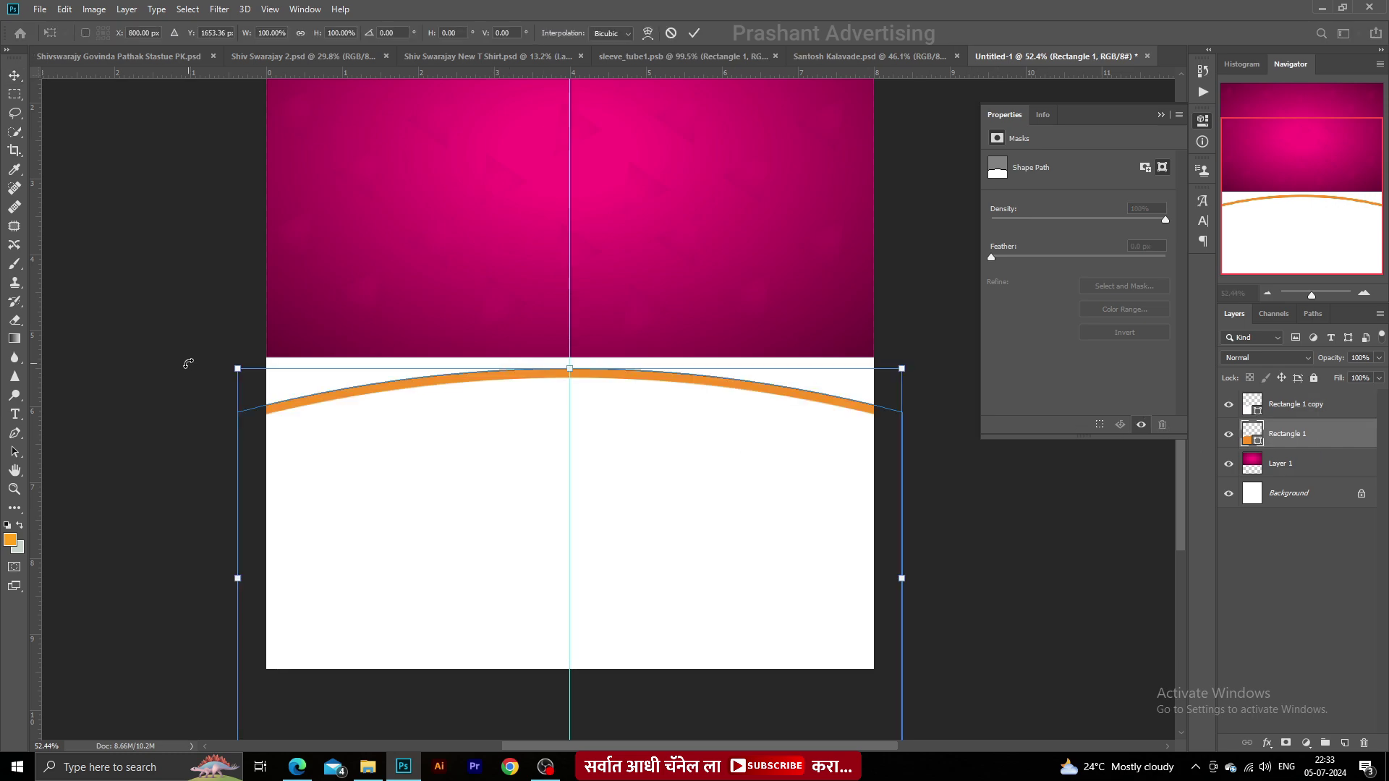
{"action": "left_click_drag", "start_coordinate": [232, 364], "coordinate": [186, 372]}
{"action": "scroll", "coordinate": [220, 369], "scroll_direction": "up", "scroll_amount": 5}
{"action": "key", "text": "Down"}
{"action": "key", "text": "Down"}
{"action": "key", "text": "Down"}
{"action": "key", "text": "Down"}
{"action": "key", "text": "Down"}
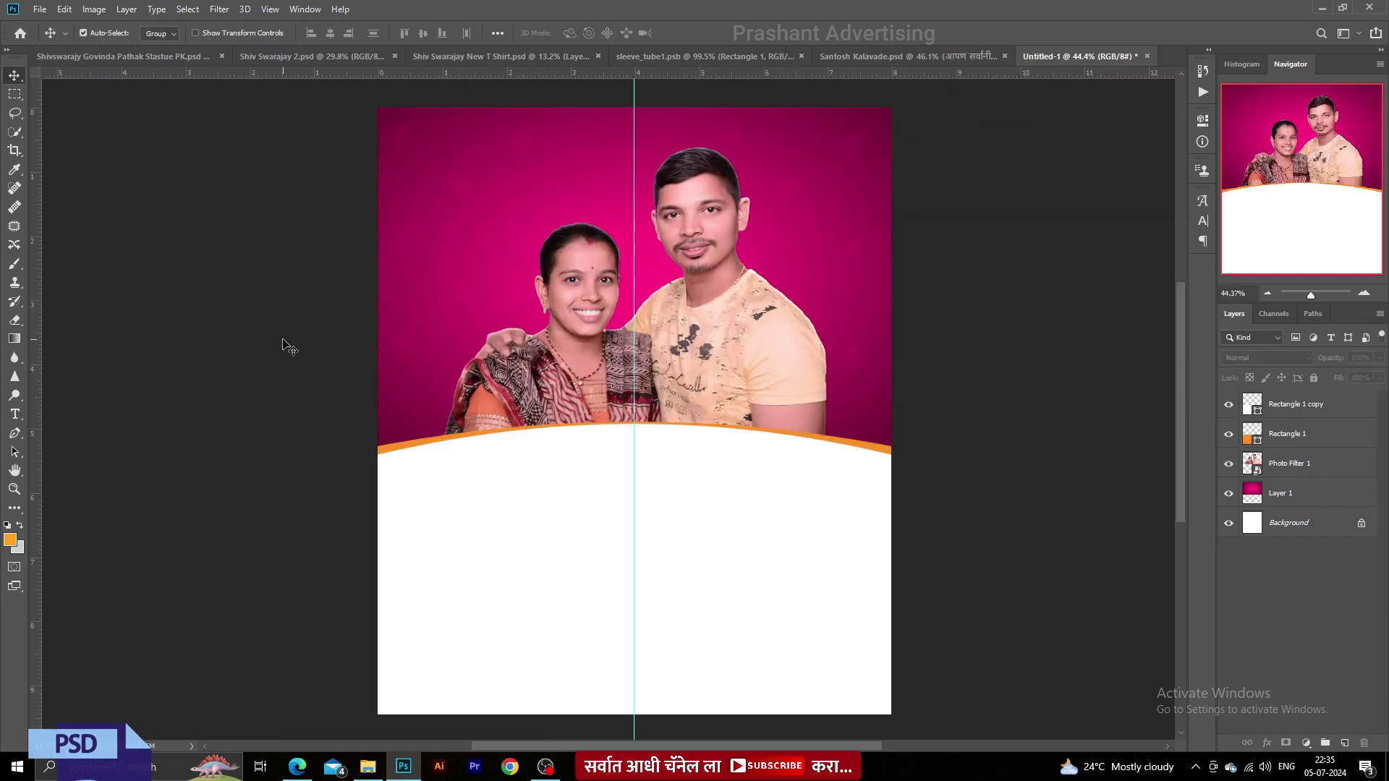
- Paste the Marathi thank-you message as a text layer and scale it to about 25%, centred on the guide below the arch
{"action": "key", "text": "t"}
{"action": "left_click", "coordinate": [513, 522]}
{"action": "key", "text": "ctrl+v"}
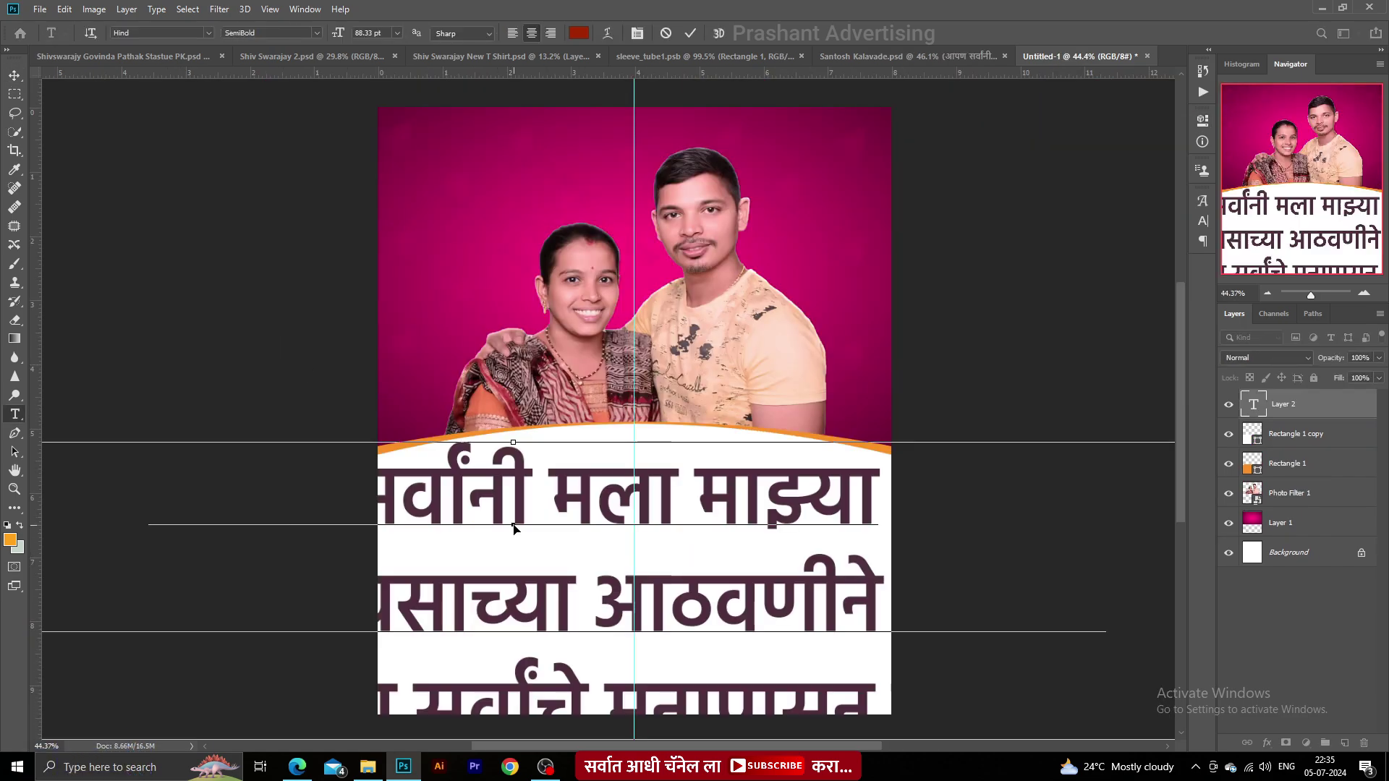
{"action": "left_click", "coordinate": [14, 75]}
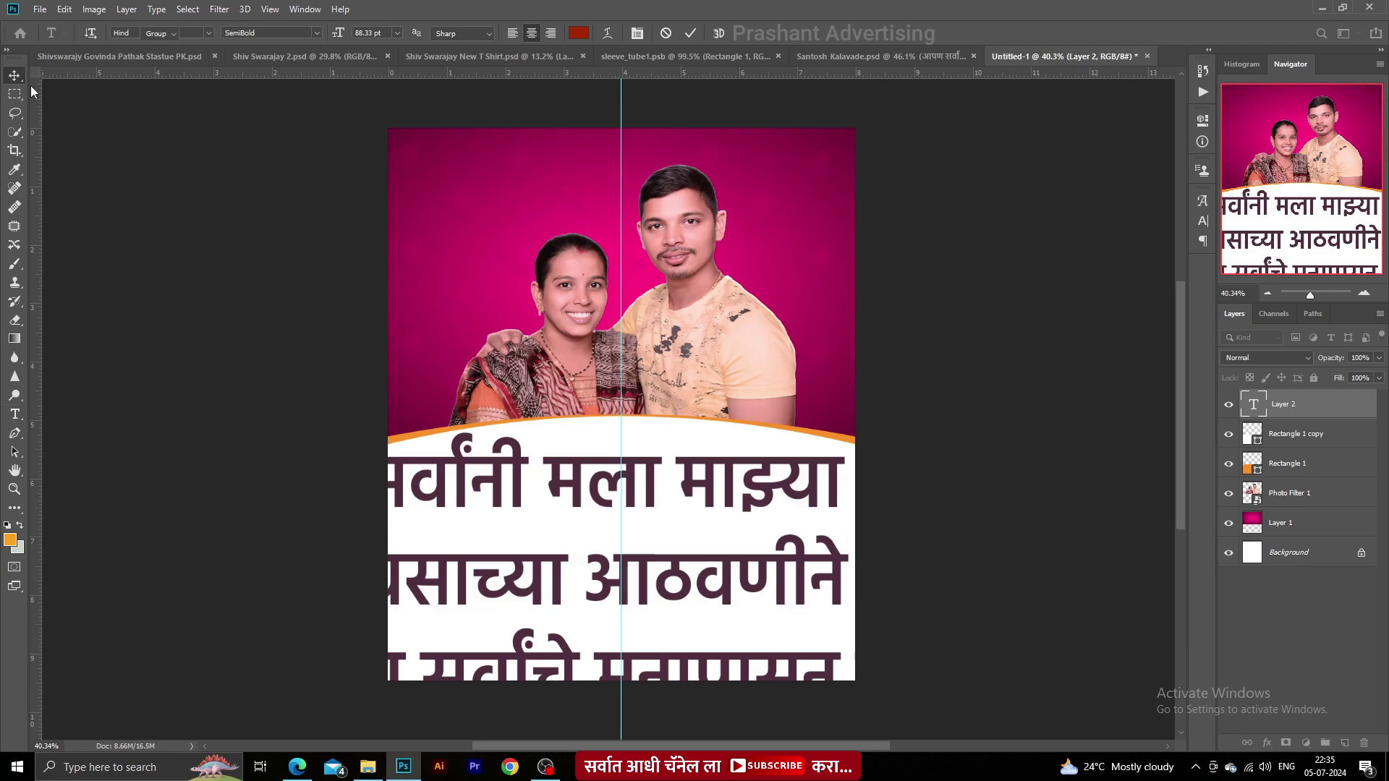
{"action": "key", "text": "ctrl+t"}
{"action": "scroll", "coordinate": [448, 374], "scroll_direction": "down", "scroll_amount": 6}
{"action": "left_click_drag", "start_coordinate": [112, 407], "coordinate": [383, 396]}
{"action": "scroll", "coordinate": [500, 421], "scroll_direction": "up", "scroll_amount": 3}
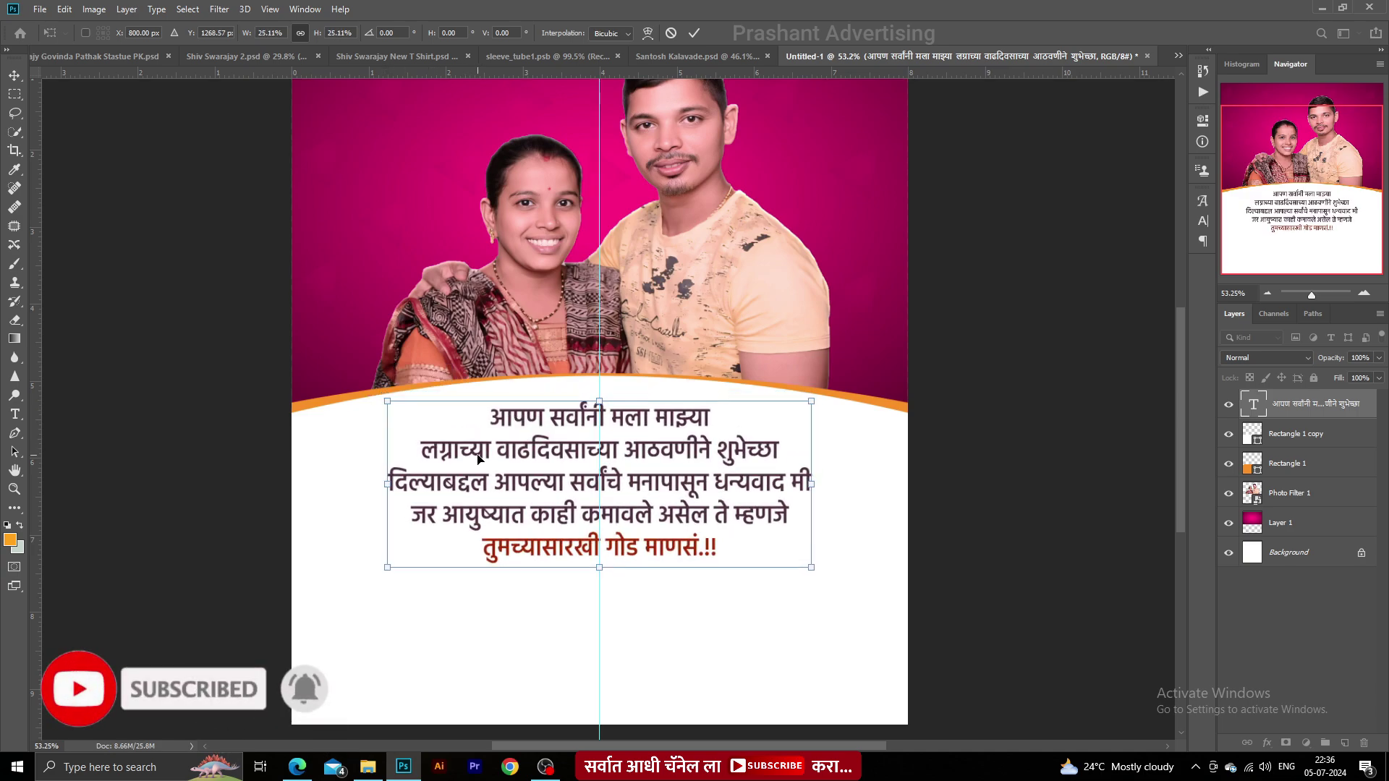
{"action": "key", "text": "Return"}
- Set the leading of the whole thank-you message to 29 pt
{"action": "left_click_drag", "start_coordinate": [534, 467], "coordinate": [413, 420]}
{"action": "double_click", "coordinate": [481, 426]}
{"action": "scroll", "coordinate": [487, 426], "scroll_direction": "up", "scroll_amount": 5}
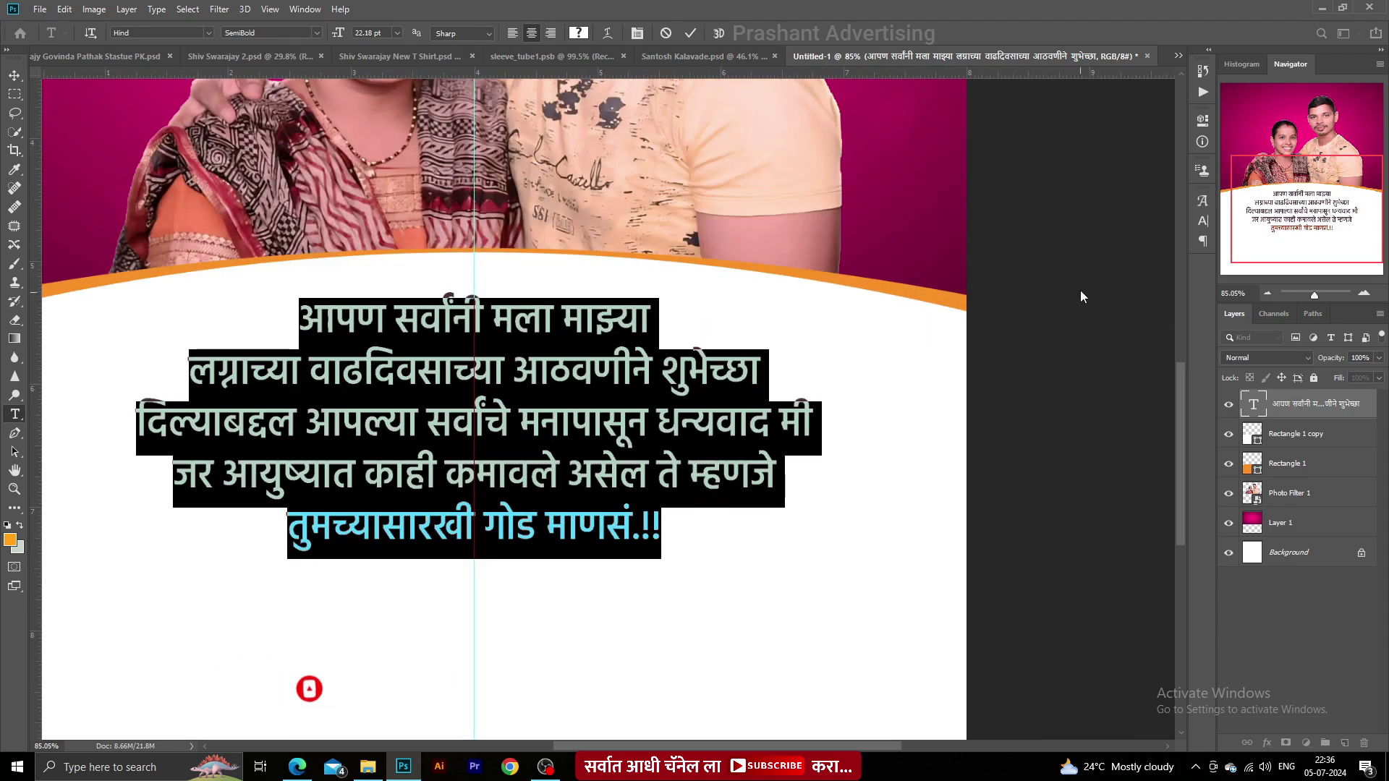
{"action": "left_click", "coordinate": [1205, 221]}
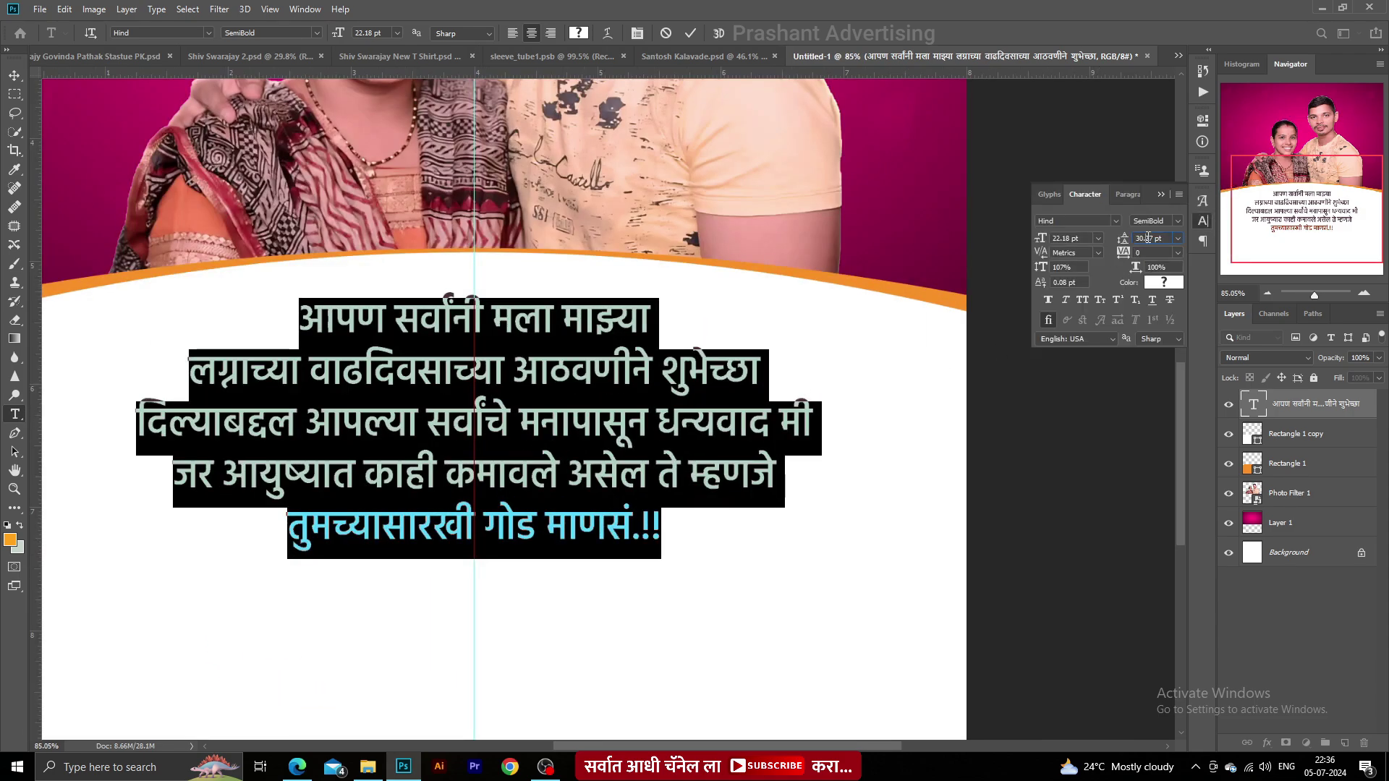
{"action": "key", "text": "Down"}
{"action": "key", "text": "Down"}
{"action": "key", "text": "Up"}
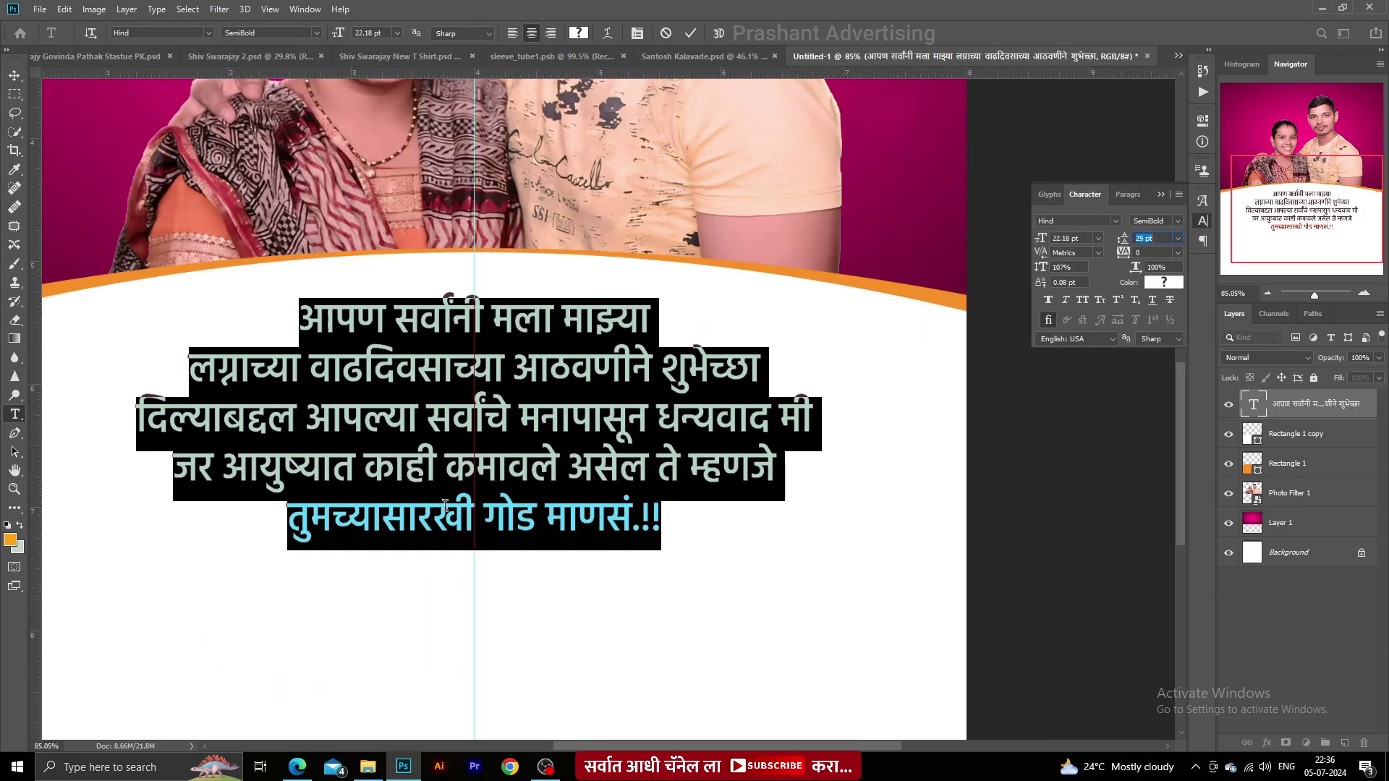
- Make the message's last, red line bold at 25 pt with 30 pt leading
{"action": "left_click", "coordinate": [382, 520]}
{"action": "left_click_drag", "start_coordinate": [286, 539], "coordinate": [845, 556]}
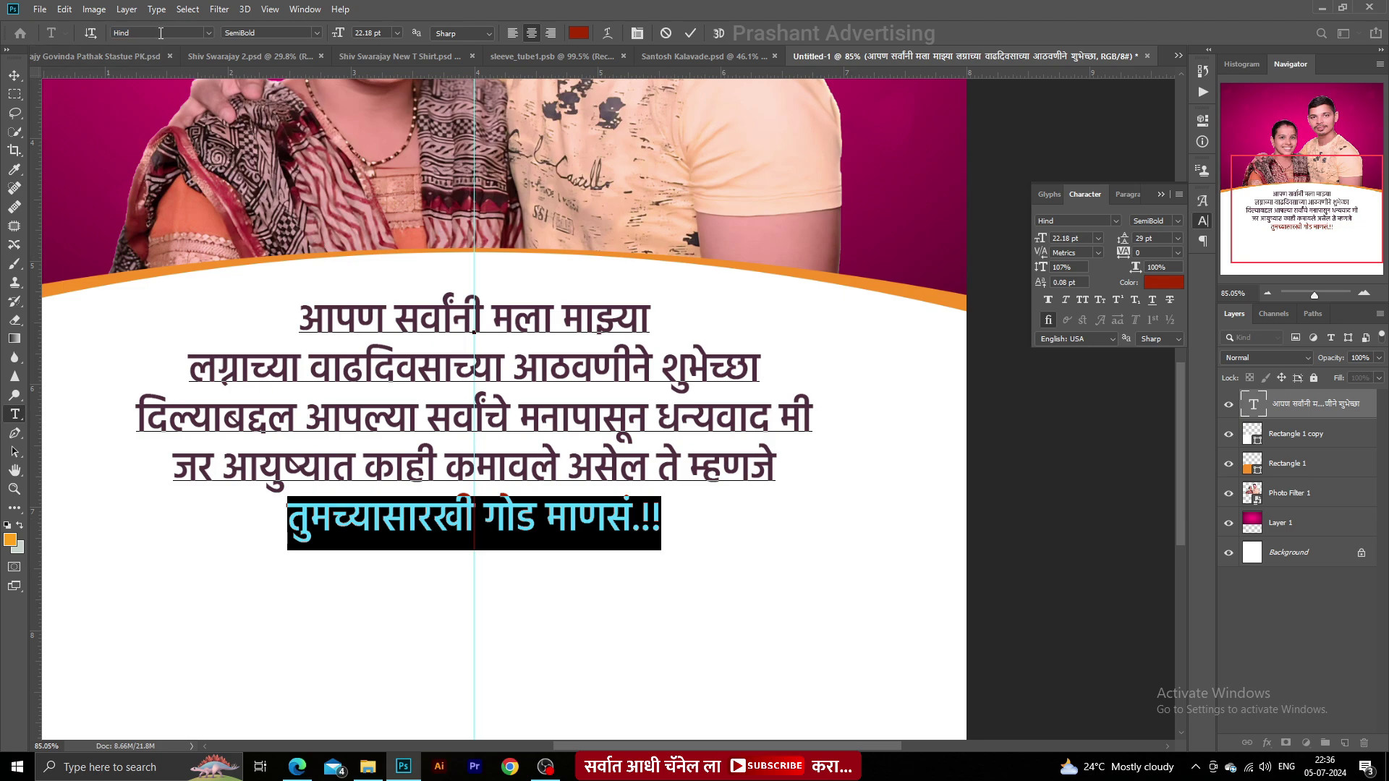
{"action": "left_click", "coordinate": [209, 34]}
{"action": "left_click", "coordinate": [214, 131]}
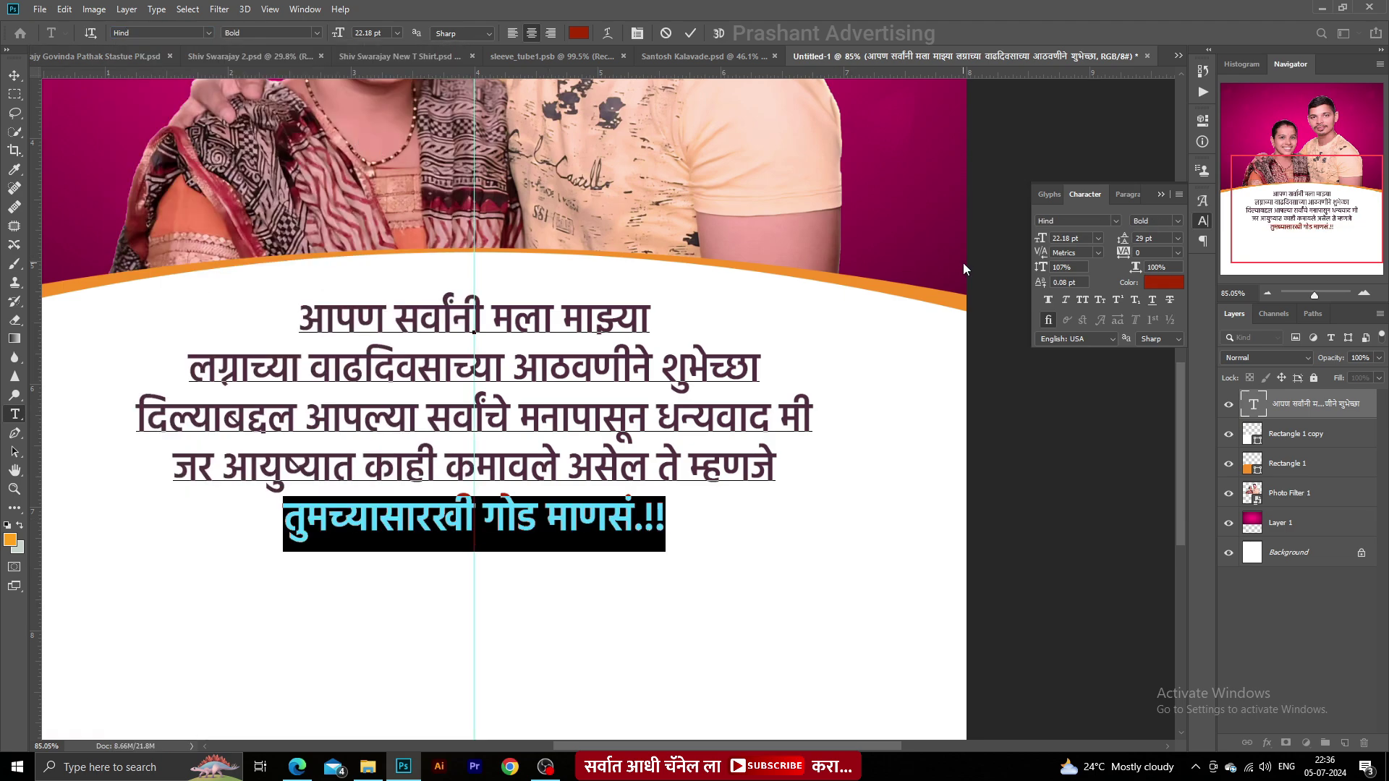
{"action": "key", "text": "Up"}
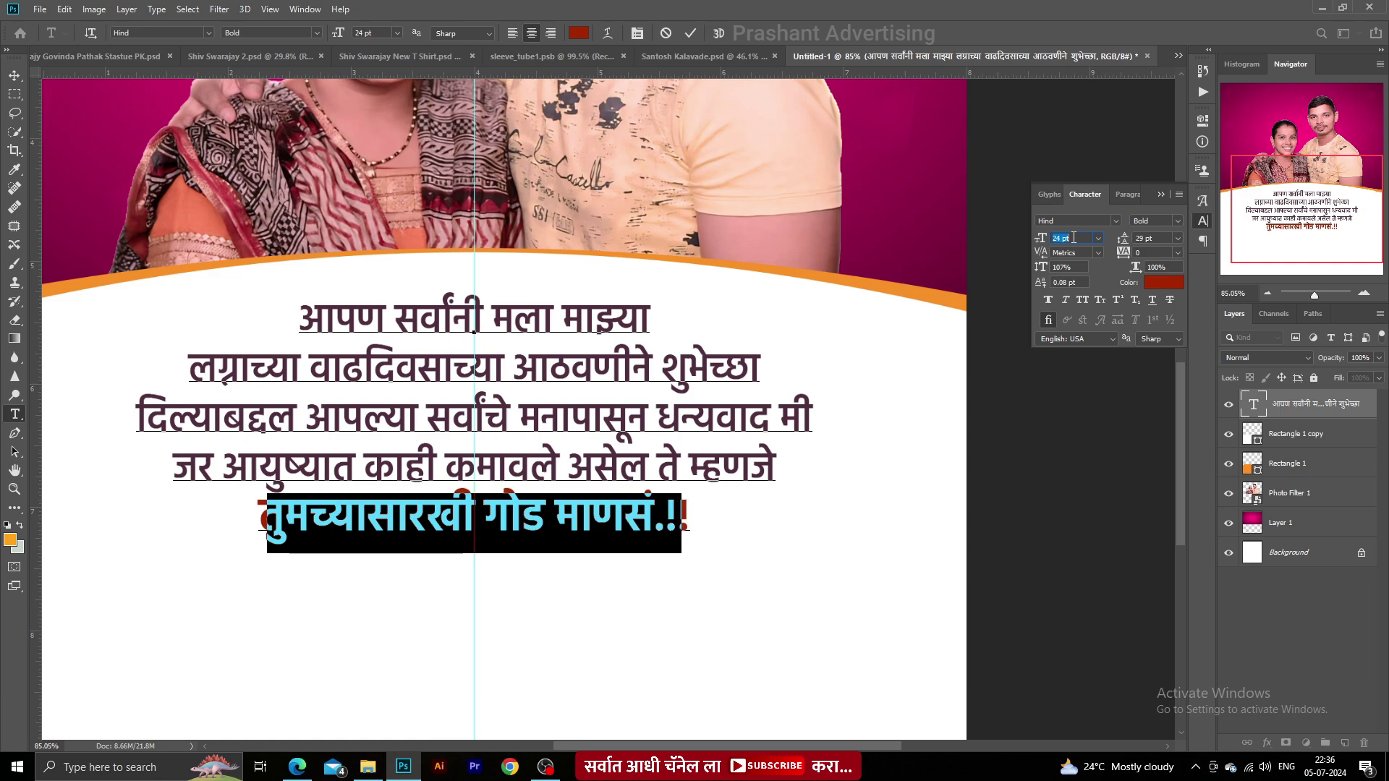
{"action": "key", "text": "Up"}
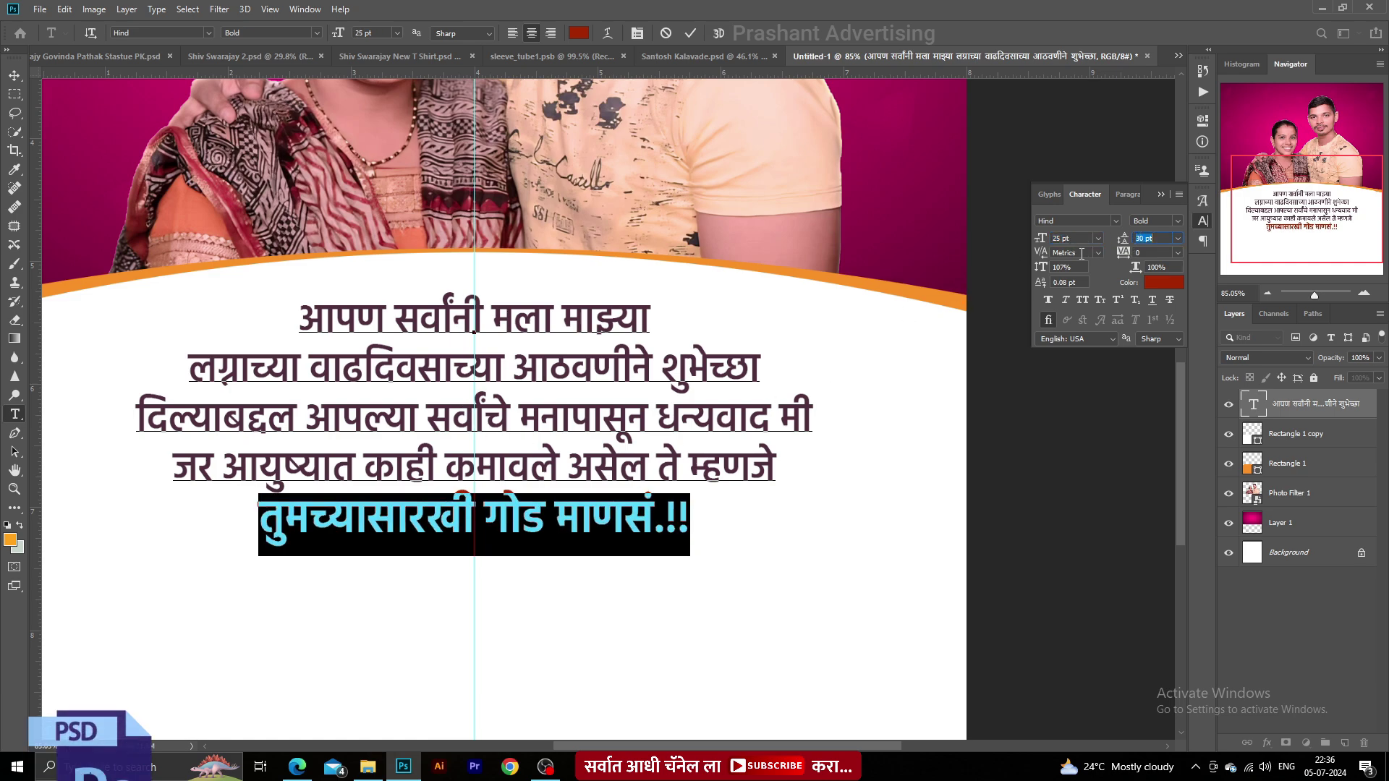
{"action": "left_click", "coordinate": [449, 398]}
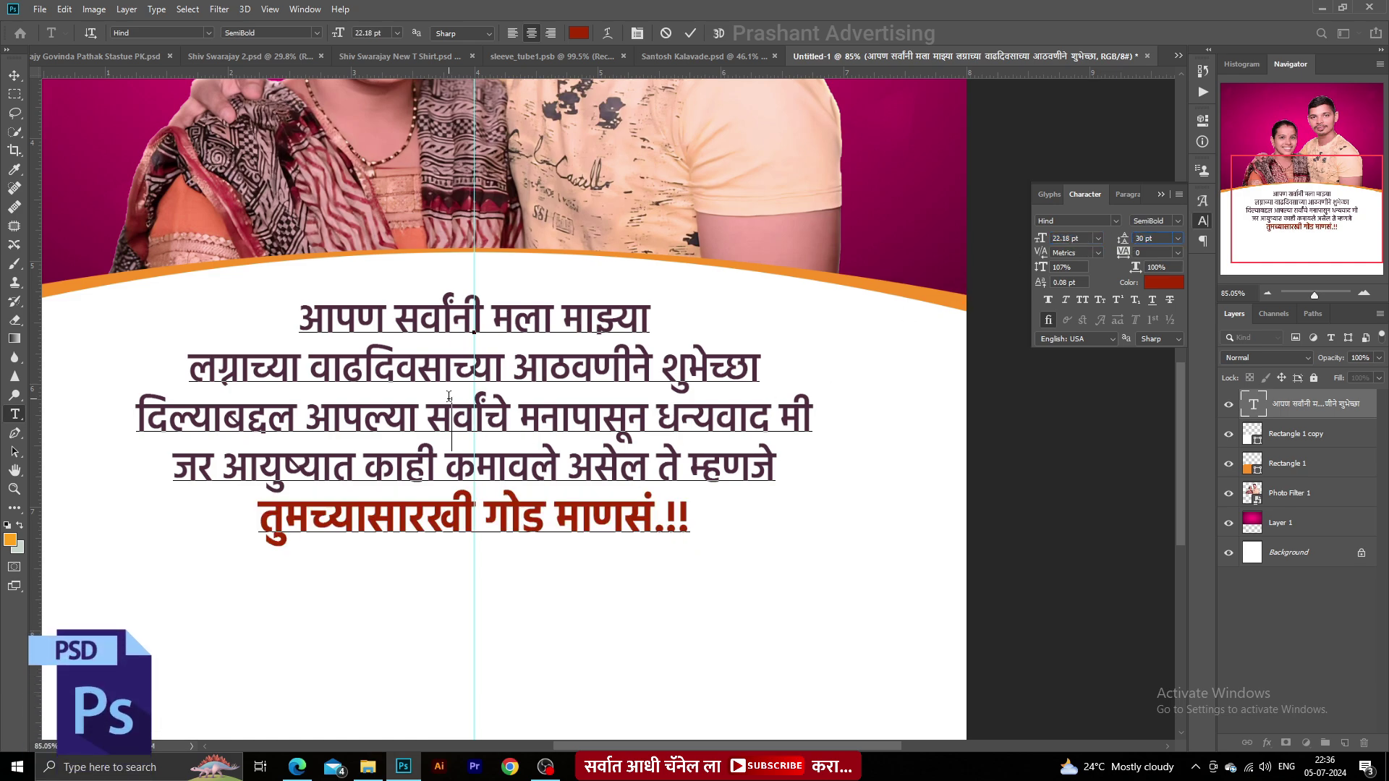
{"action": "left_click", "coordinate": [10, 75]}
{"action": "left_click_drag", "start_coordinate": [11, 62], "coordinate": [2, 281]}
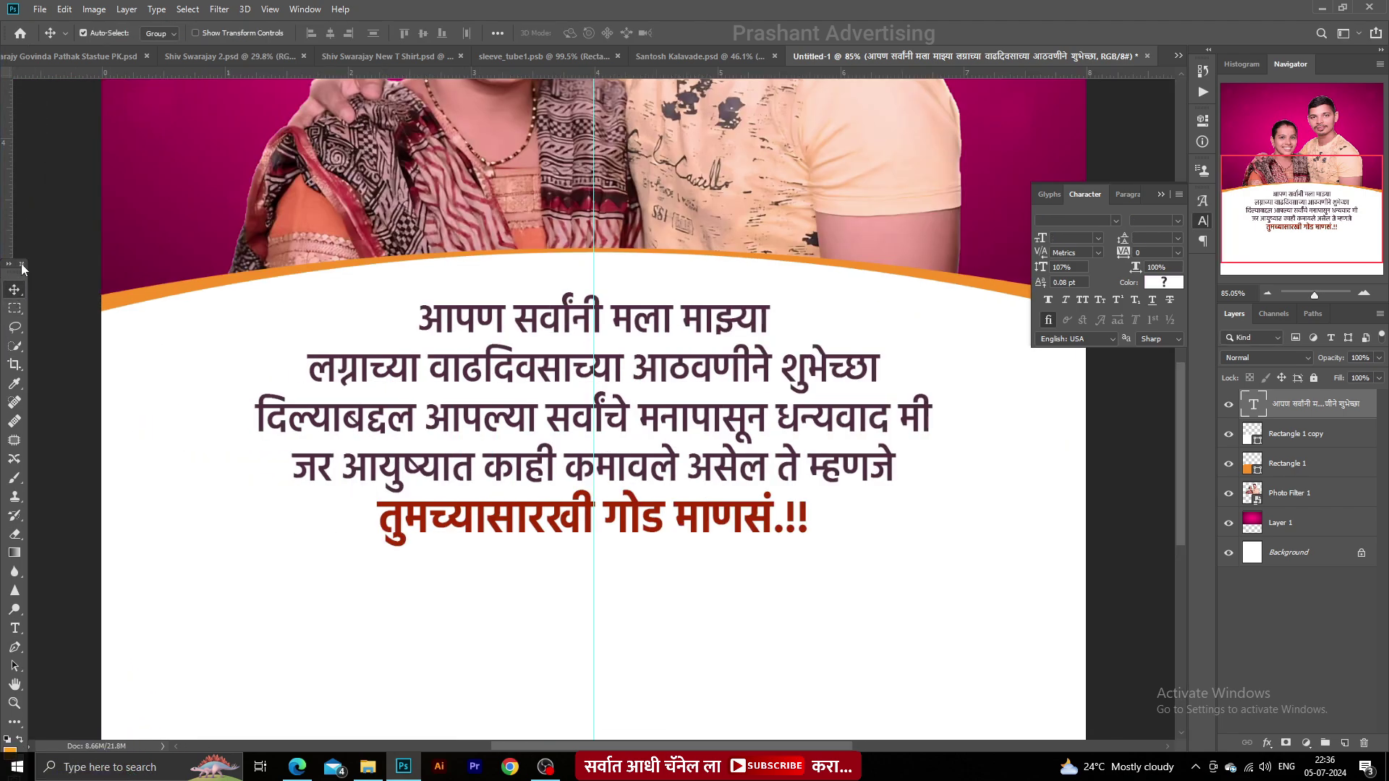
{"action": "left_click_drag", "start_coordinate": [9, 281], "coordinate": [1, 319]}
{"action": "key", "text": "ctrl+t"}
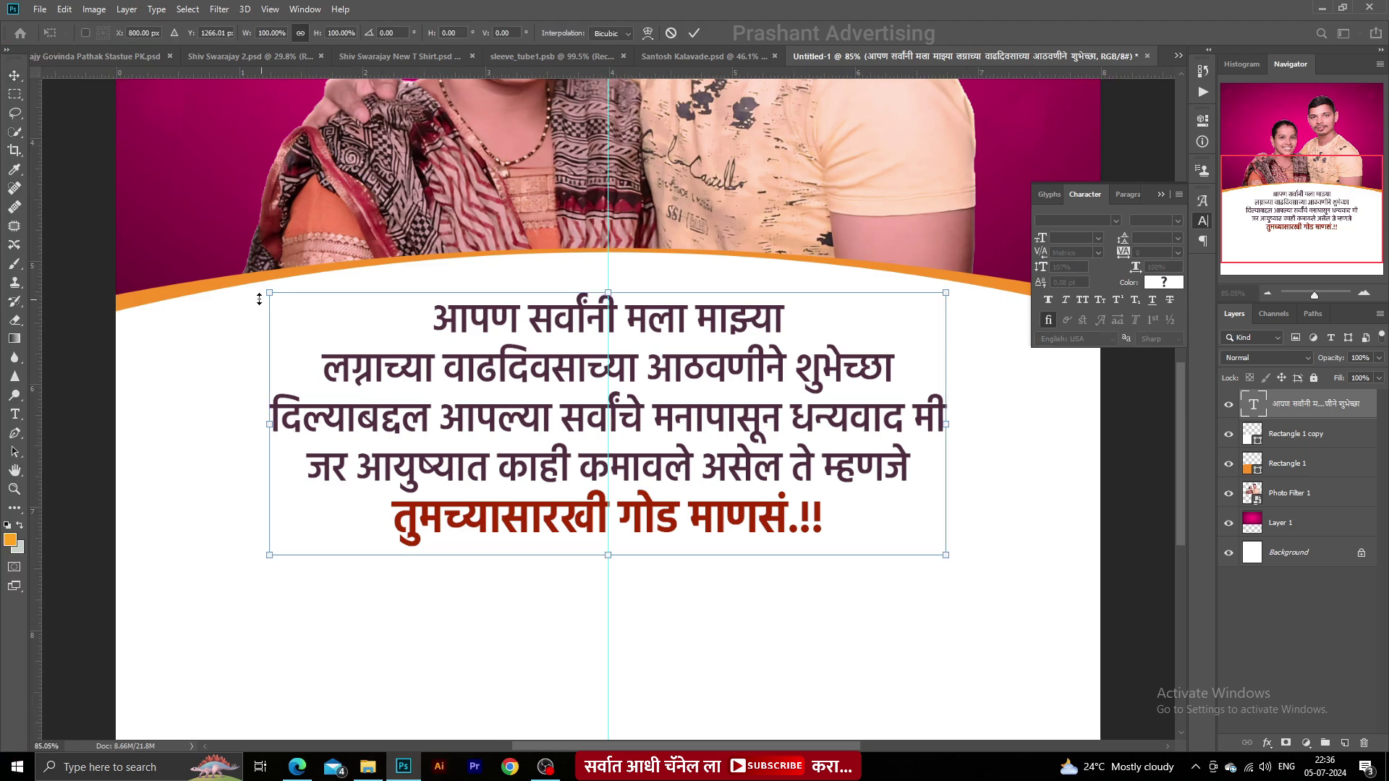
{"action": "key", "text": "Return"}
- Examine the layout of the message text and the couple's photo on the poster
{"action": "scroll", "coordinate": [405, 298], "scroll_direction": "down", "scroll_amount": 3}
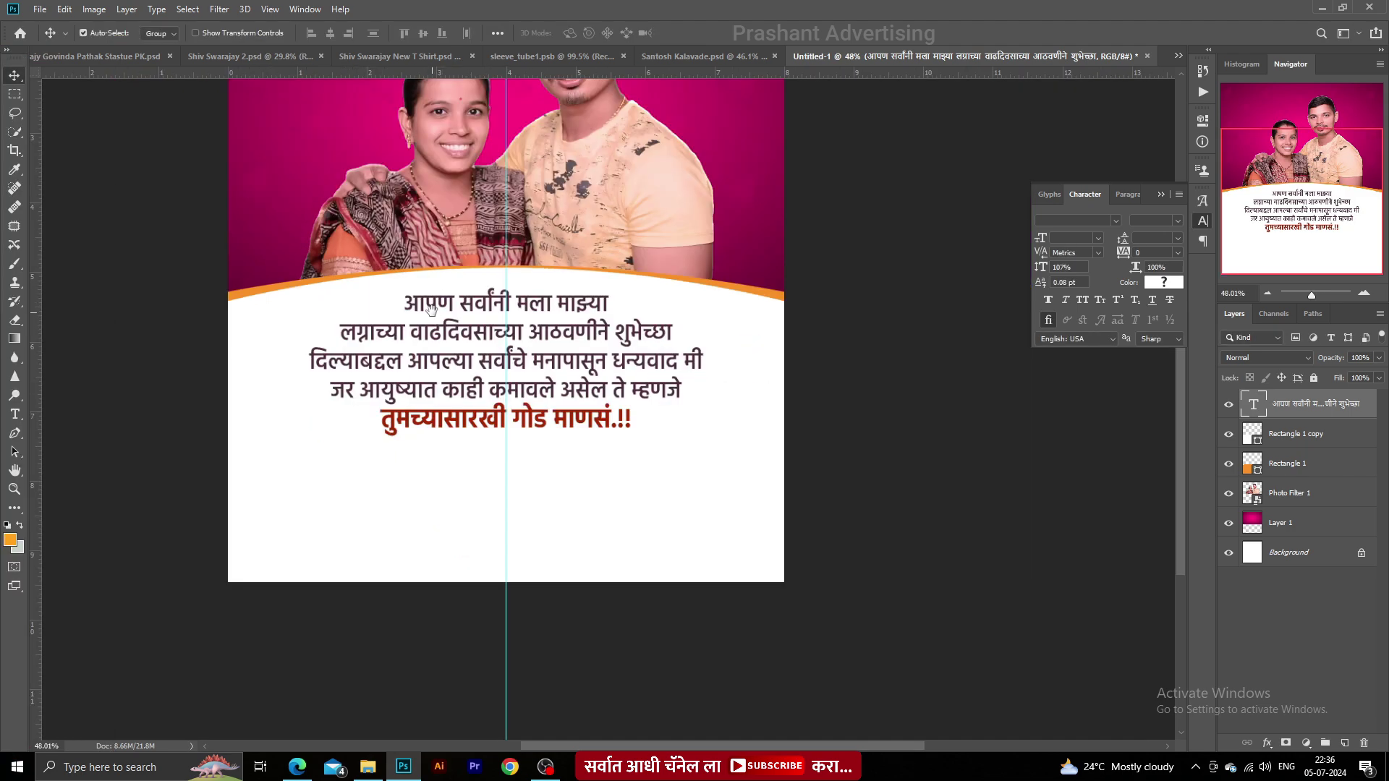
{"action": "scroll", "coordinate": [434, 296], "scroll_direction": "up", "scroll_amount": 2}
{"action": "left_click_drag", "start_coordinate": [434, 296], "coordinate": [387, 358]}
{"action": "scroll", "coordinate": [475, 551], "scroll_direction": "up", "scroll_amount": 3}
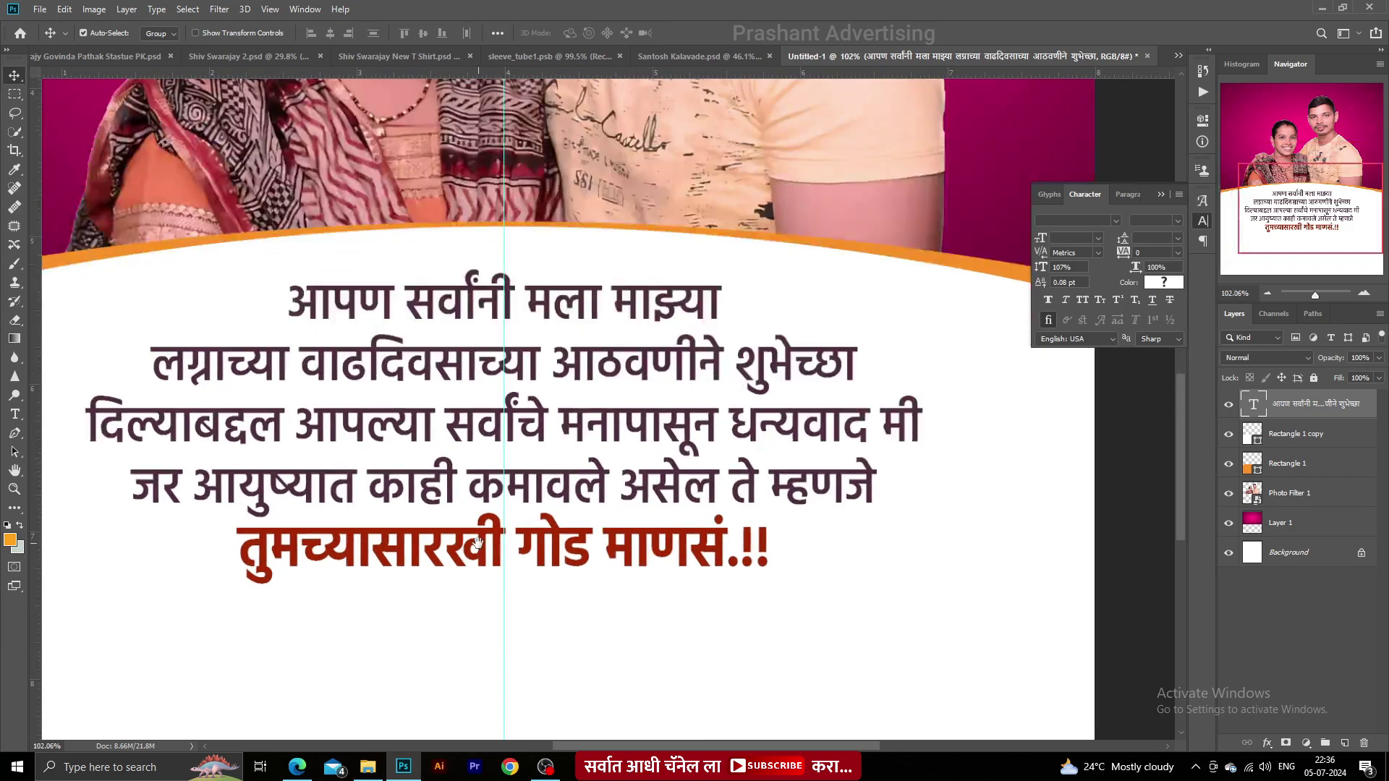
{"action": "left_click_drag", "start_coordinate": [475, 550], "coordinate": [441, 473]}
{"action": "scroll", "coordinate": [535, 431], "scroll_direction": "down", "scroll_amount": 4}
{"action": "scroll", "coordinate": [575, 452], "scroll_direction": "down", "scroll_amount": 3}
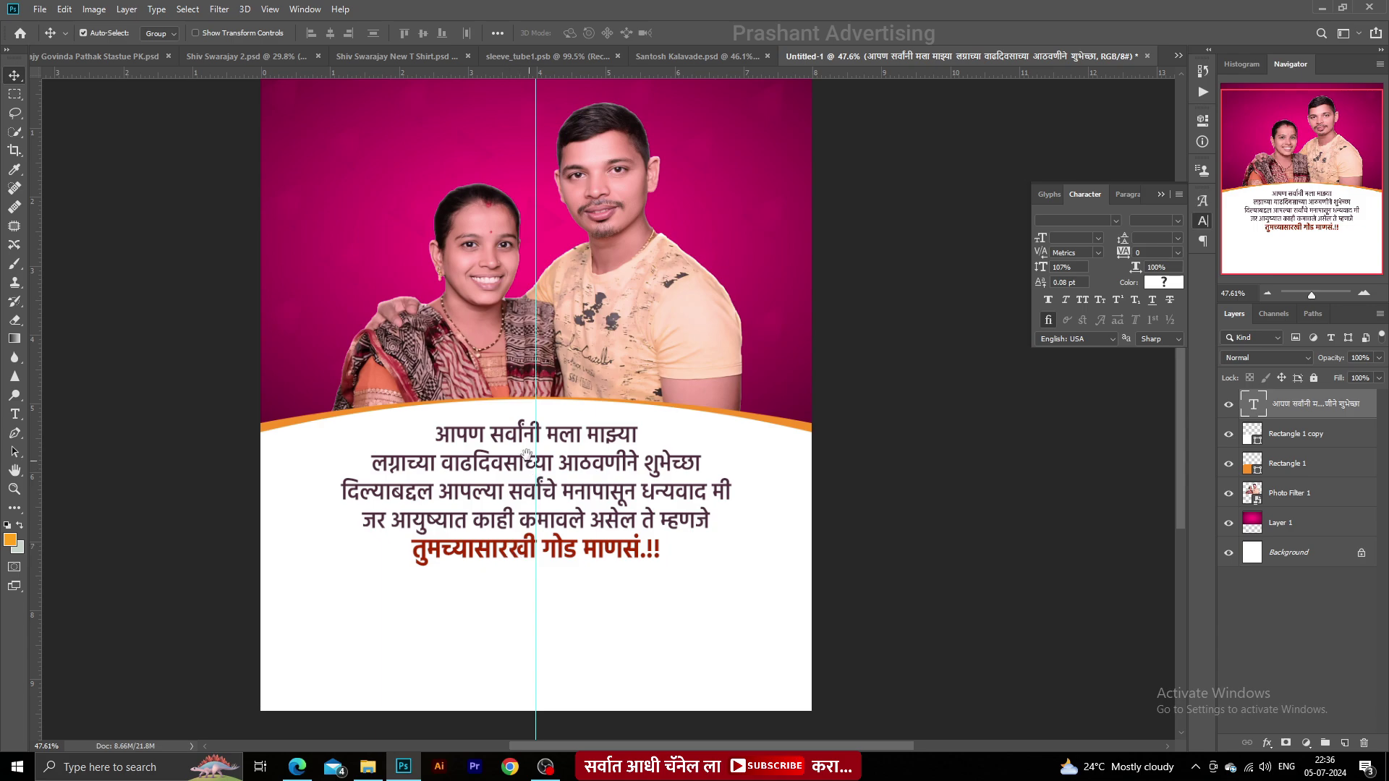
{"action": "scroll", "coordinate": [534, 300], "scroll_direction": "up", "scroll_amount": 1}
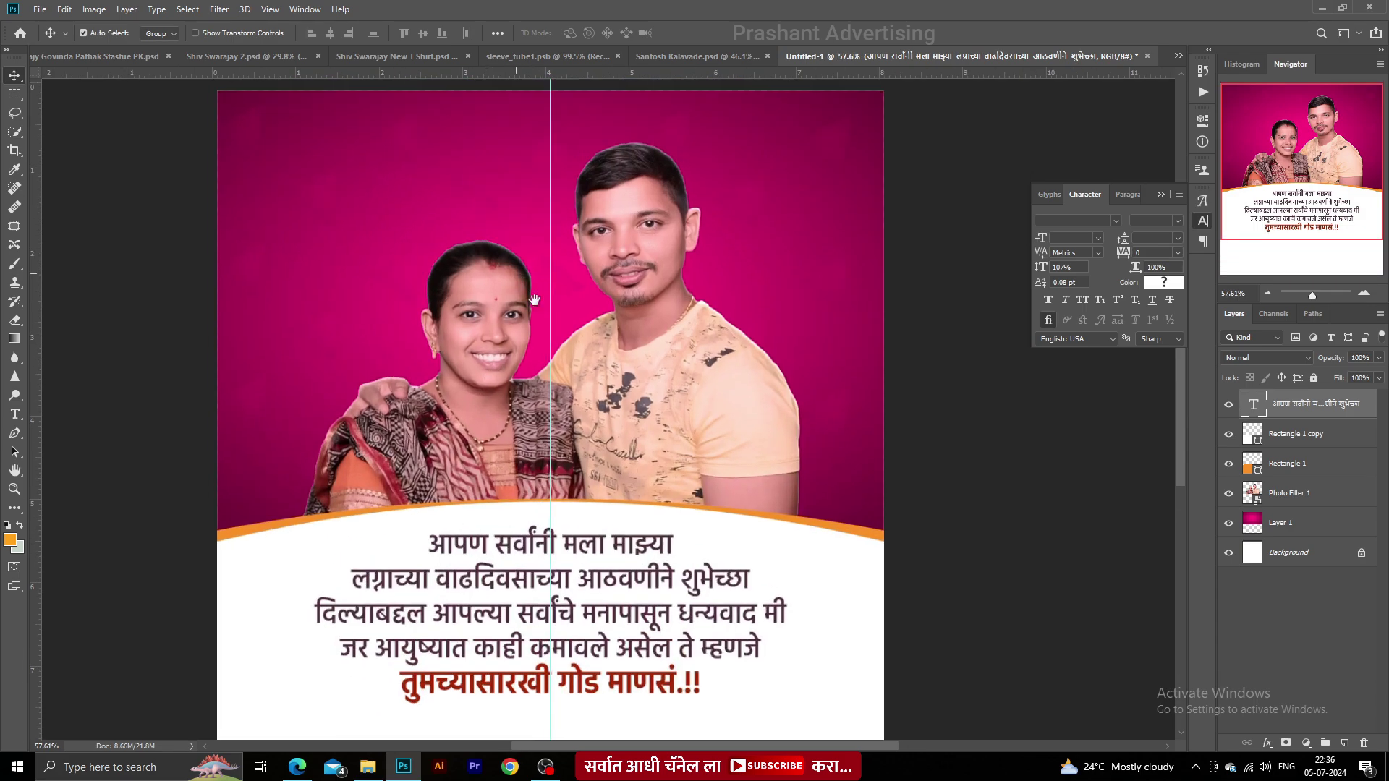
{"action": "left_click_drag", "start_coordinate": [535, 300], "coordinate": [570, 359]}
{"action": "scroll", "coordinate": [578, 290], "scroll_direction": "up", "scroll_amount": 1}
- Collapse the character settings and paste the pink hearts graphic at the canvas's right edge, where the arch ends
{"action": "left_click", "coordinate": [1170, 194]}
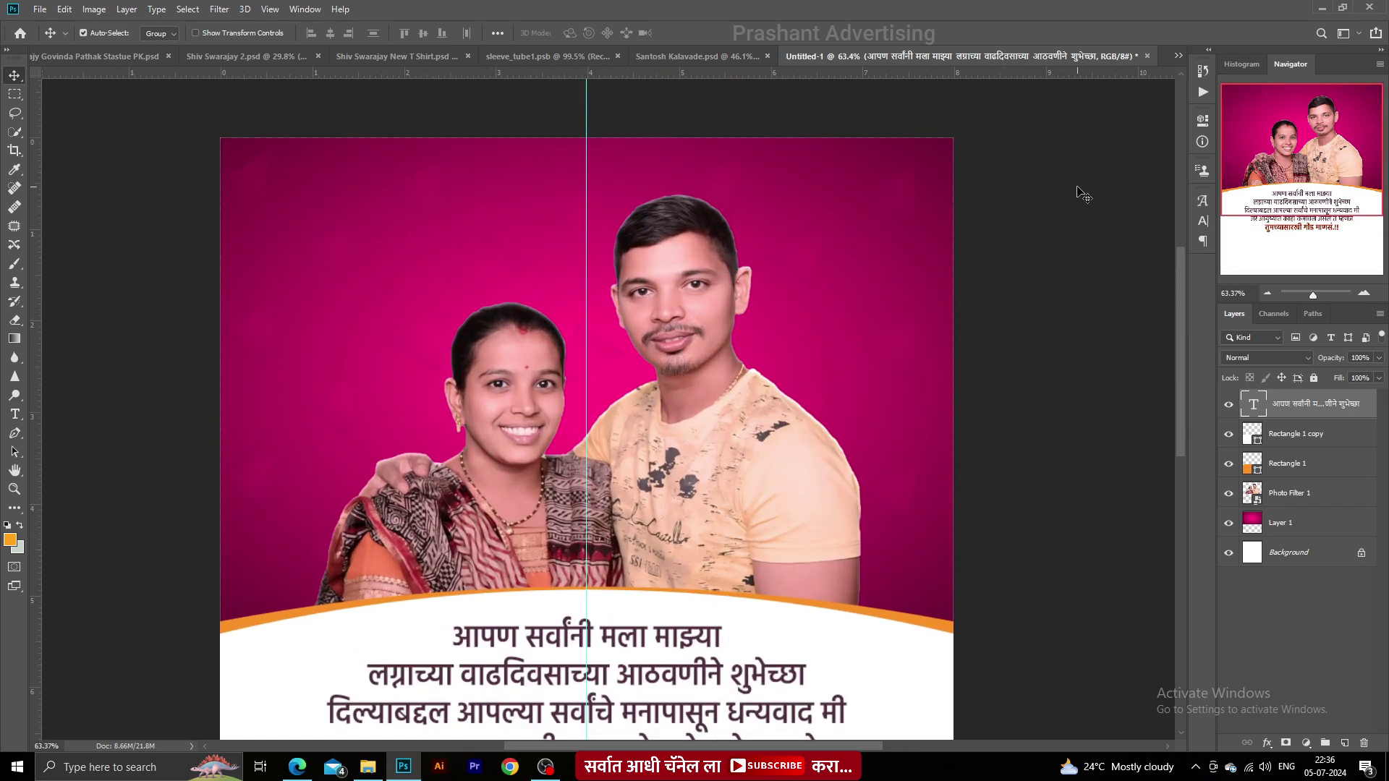
{"action": "key", "text": "ctrl+v"}
{"action": "left_click_drag", "start_coordinate": [603, 470], "coordinate": [933, 592]}
{"action": "key", "text": "ctrl+v"}
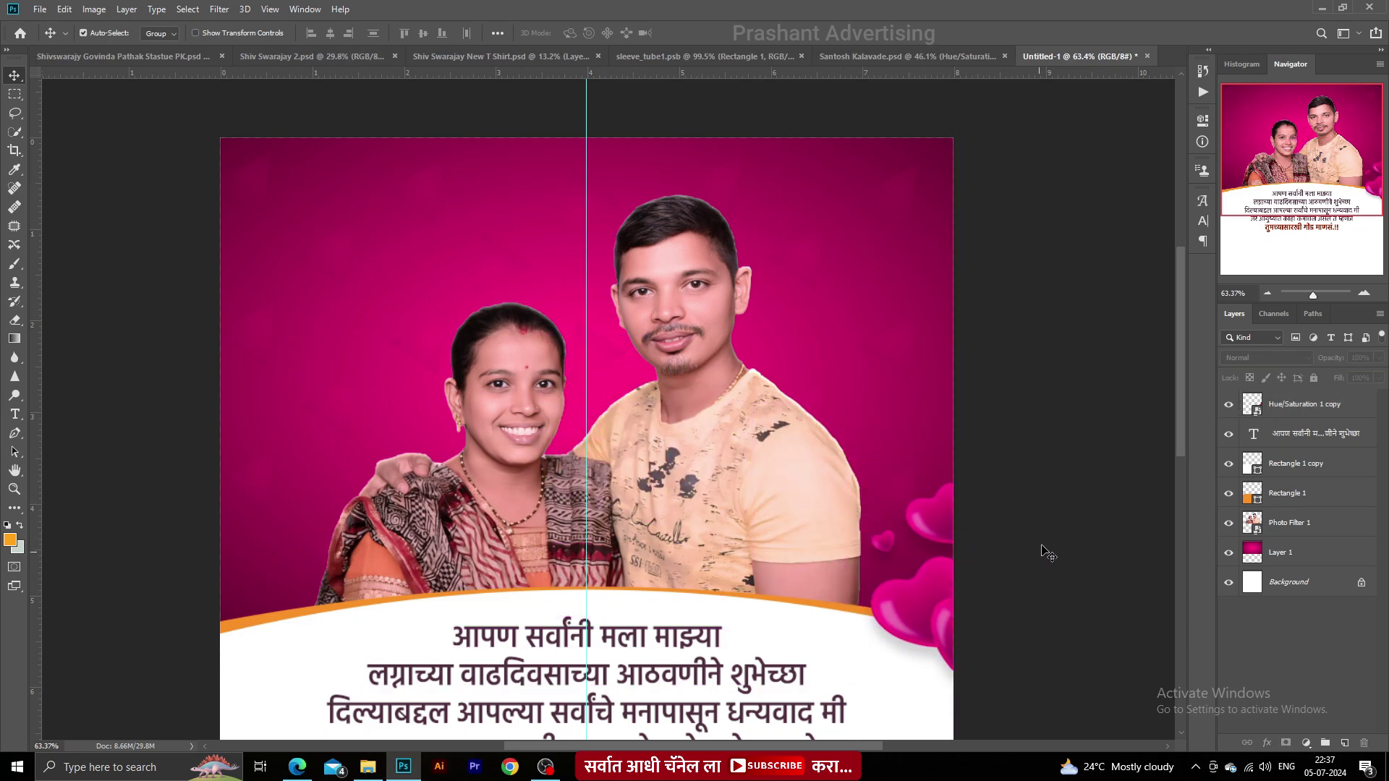
- Place a second pink hearts graphic in the poster's upper-left corner, partly cut off by the canvas edge
{"action": "left_click_drag", "start_coordinate": [1044, 552], "coordinate": [543, 369]}
{"action": "left_click_drag", "start_coordinate": [570, 437], "coordinate": [248, 209]}
{"action": "scroll", "coordinate": [262, 201], "scroll_direction": "down", "scroll_amount": 4}
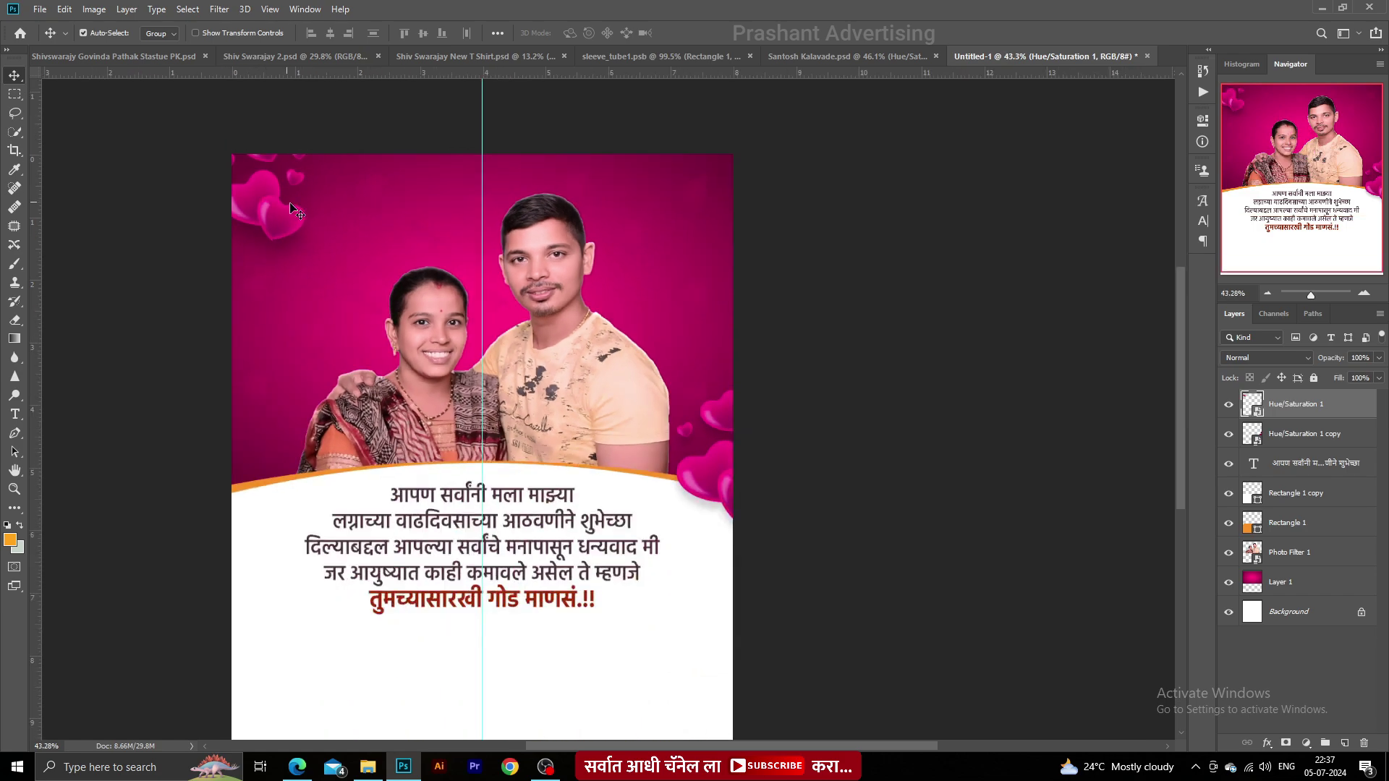
{"action": "scroll", "coordinate": [459, 242], "scroll_direction": "up", "scroll_amount": 2}
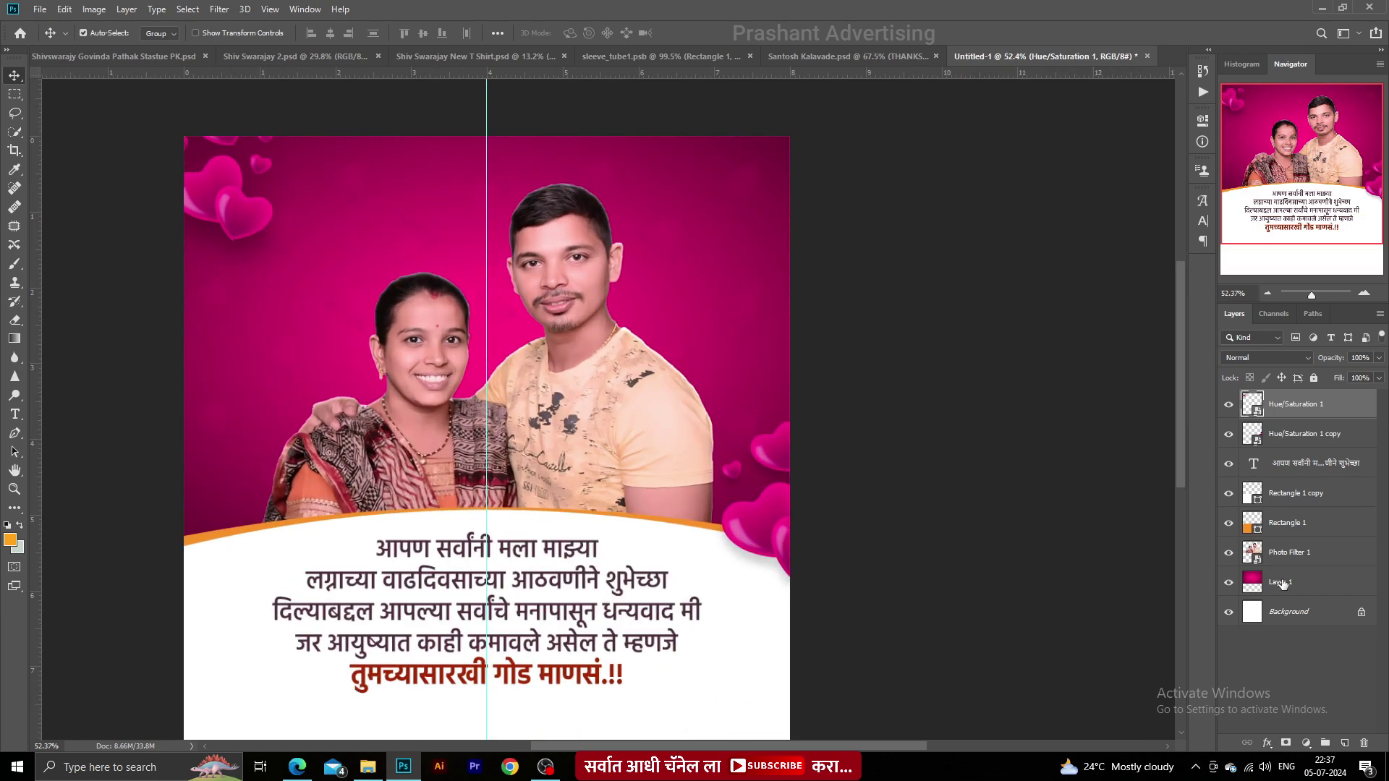
- Paste the outlined THANKS lettering between the pink background and the couple's photo, and clip both layers to the background
{"action": "left_click", "coordinate": [1283, 585]}
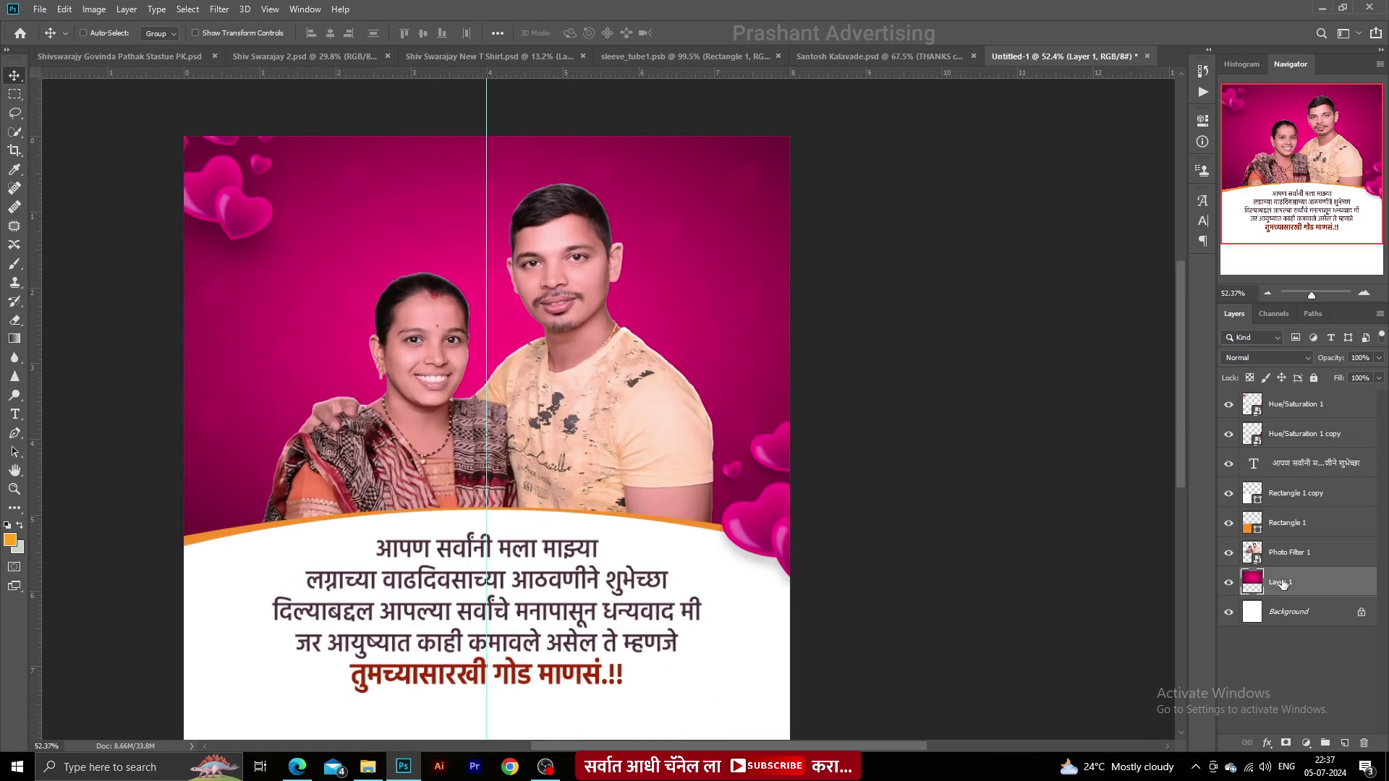
{"action": "right_click", "coordinate": [1288, 562]}
{"action": "left_click", "coordinate": [1152, 456]}
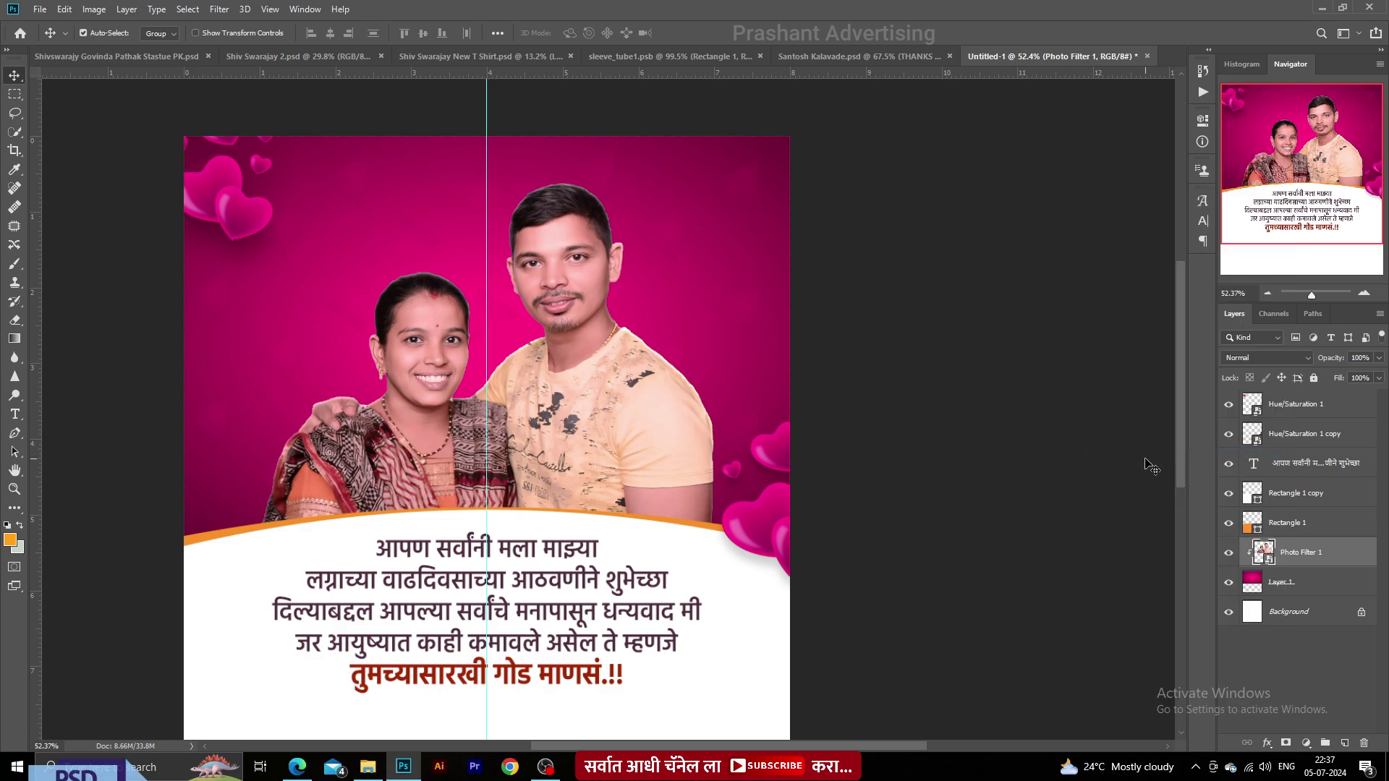
{"action": "left_click", "coordinate": [1278, 584]}
{"action": "key", "text": "ctrl+v"}
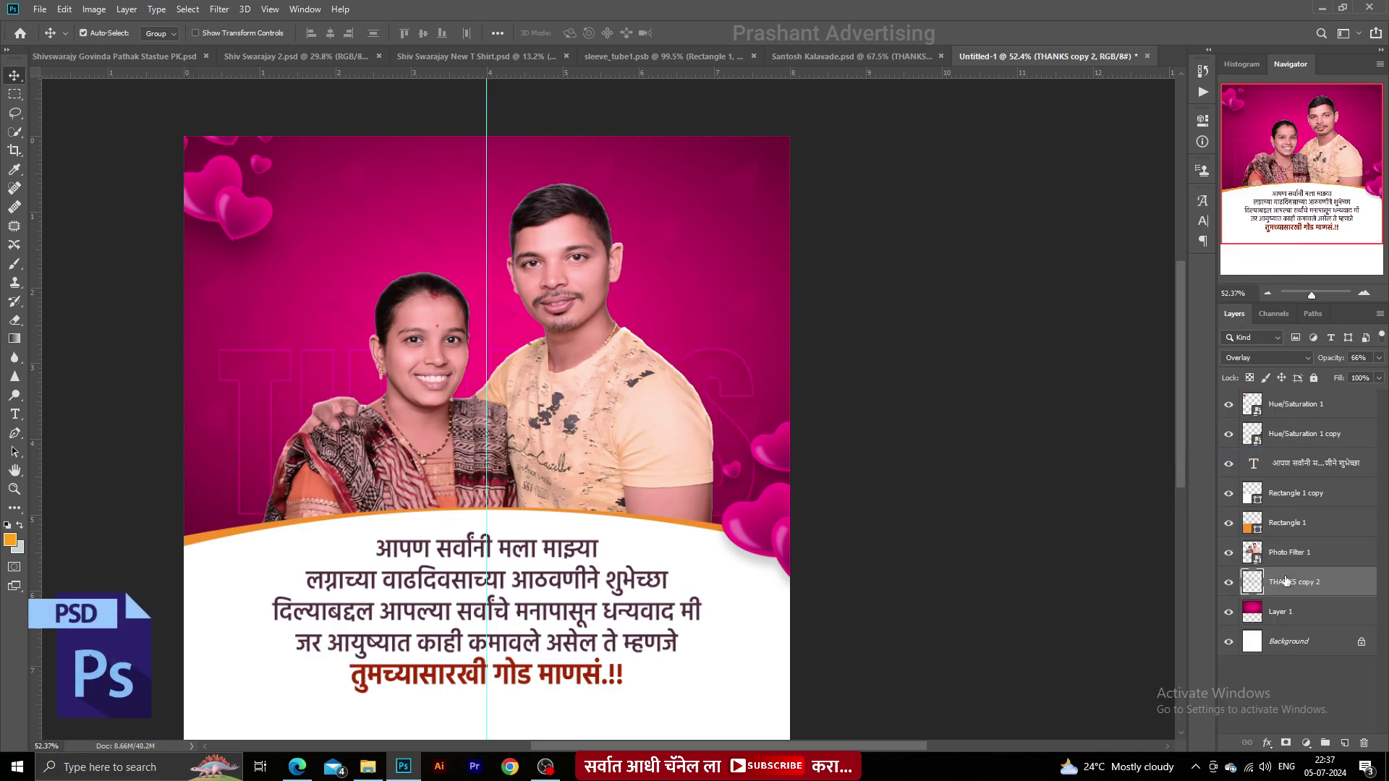
{"action": "left_click", "coordinate": [1291, 557], "text": "shift"}
{"action": "right_click", "coordinate": [1291, 559]}
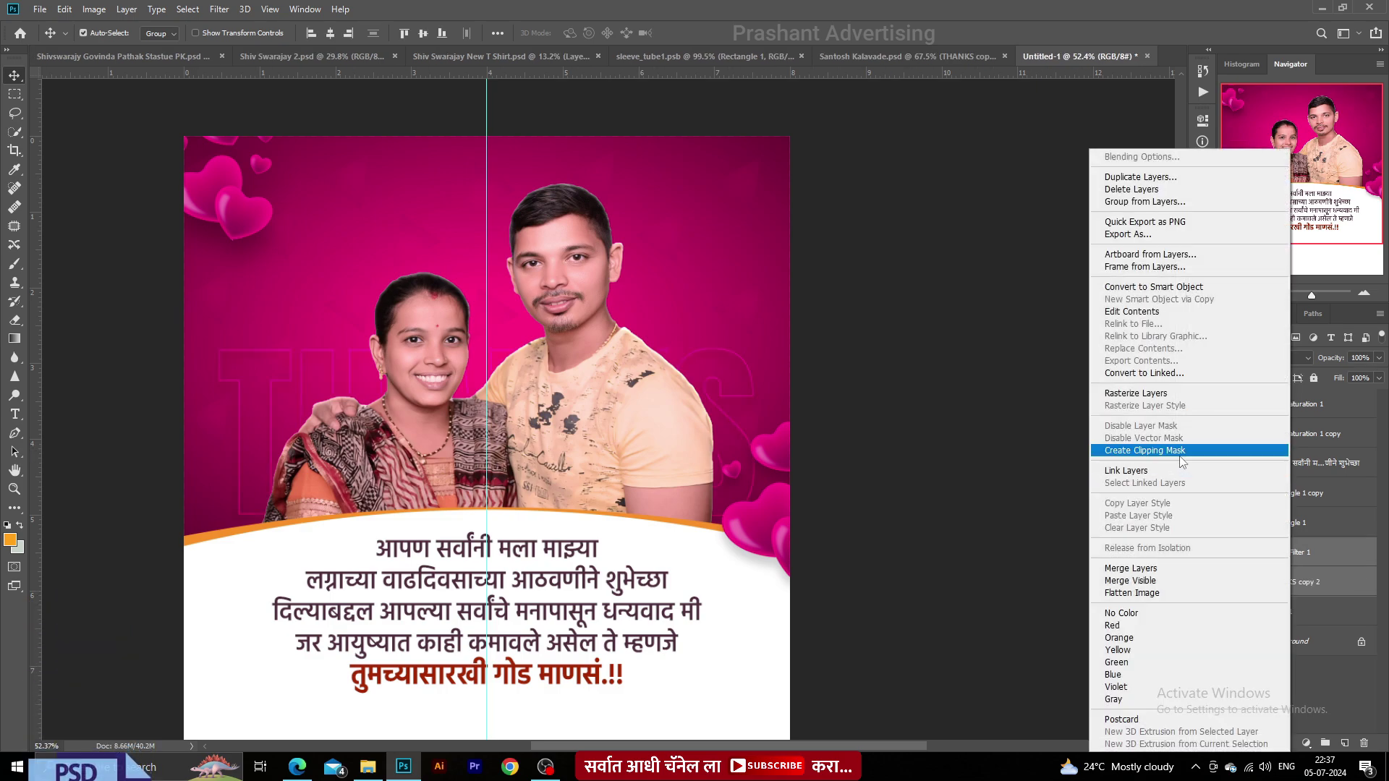
{"action": "left_click", "coordinate": [1151, 456]}
- Move the outlined THANKS lettering up so it sits behind the couple's heads
{"action": "left_click", "coordinate": [1296, 584]}
{"action": "key", "text": "ctrl+t"}
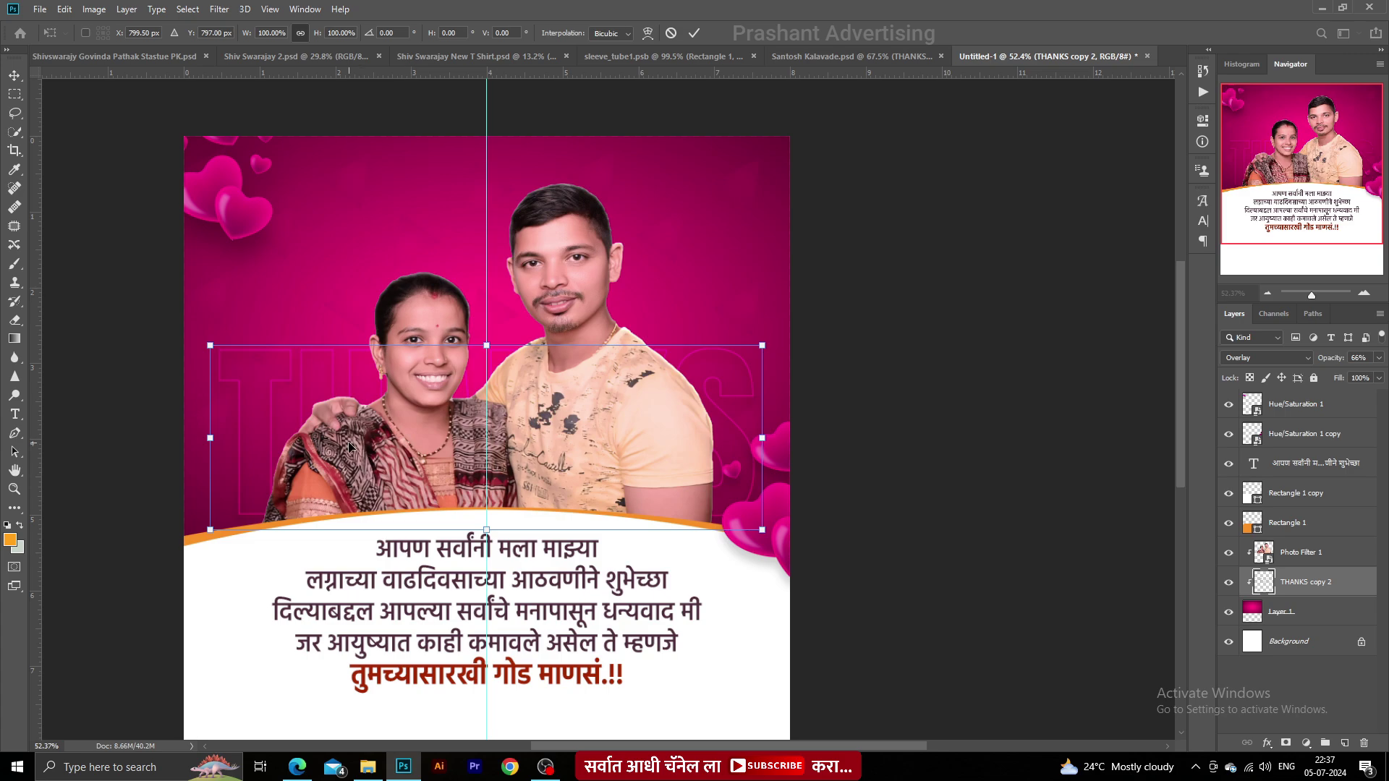
{"action": "left_click_drag", "start_coordinate": [350, 447], "coordinate": [333, 272]}
{"action": "key", "text": "Return"}
- Examine the outlined THANKS lettering behind the couple, both close up and on the whole poster
{"action": "scroll", "coordinate": [324, 204], "scroll_direction": "up", "scroll_amount": 5}
{"action": "left_click_drag", "start_coordinate": [313, 206], "coordinate": [304, 208]}
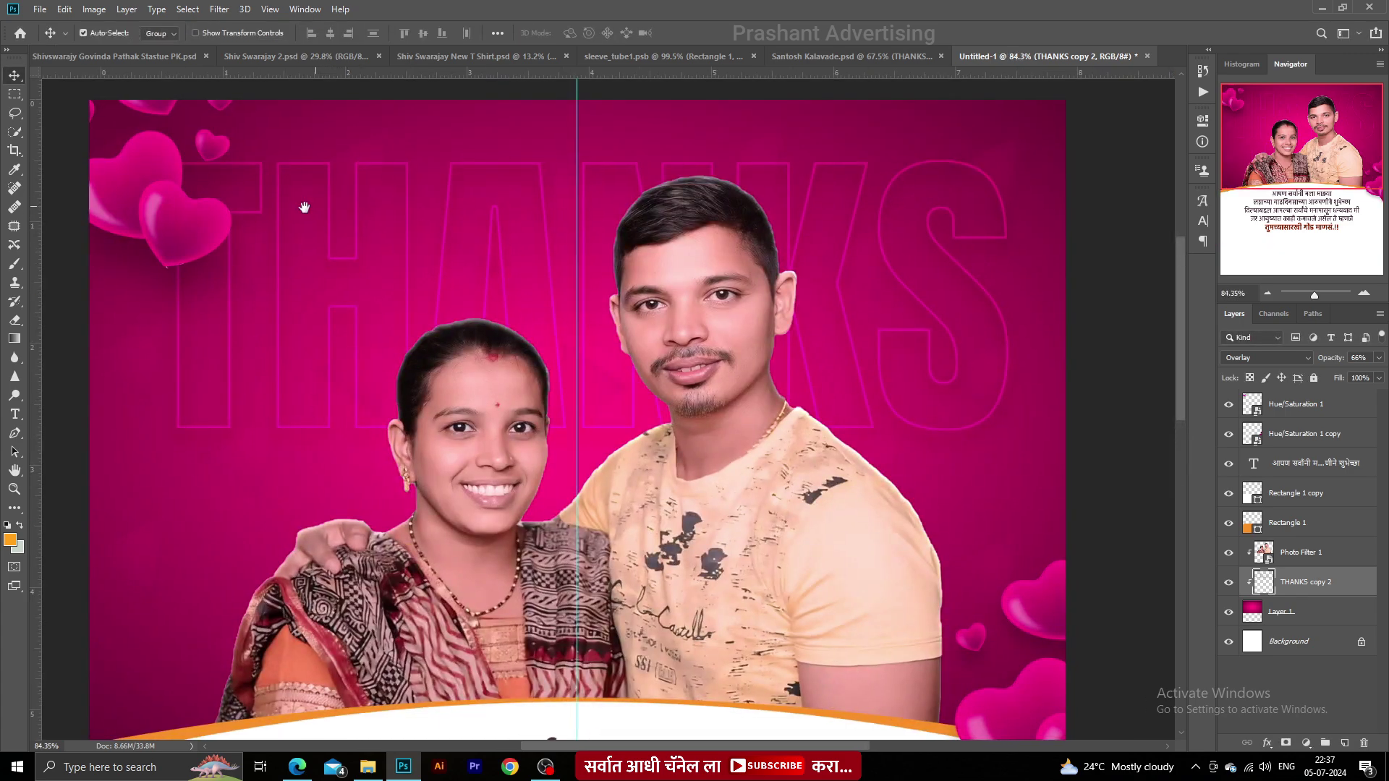
{"action": "scroll", "coordinate": [501, 176], "scroll_direction": "down", "scroll_amount": 1}
{"action": "left_click_drag", "start_coordinate": [507, 359], "coordinate": [525, 337]}
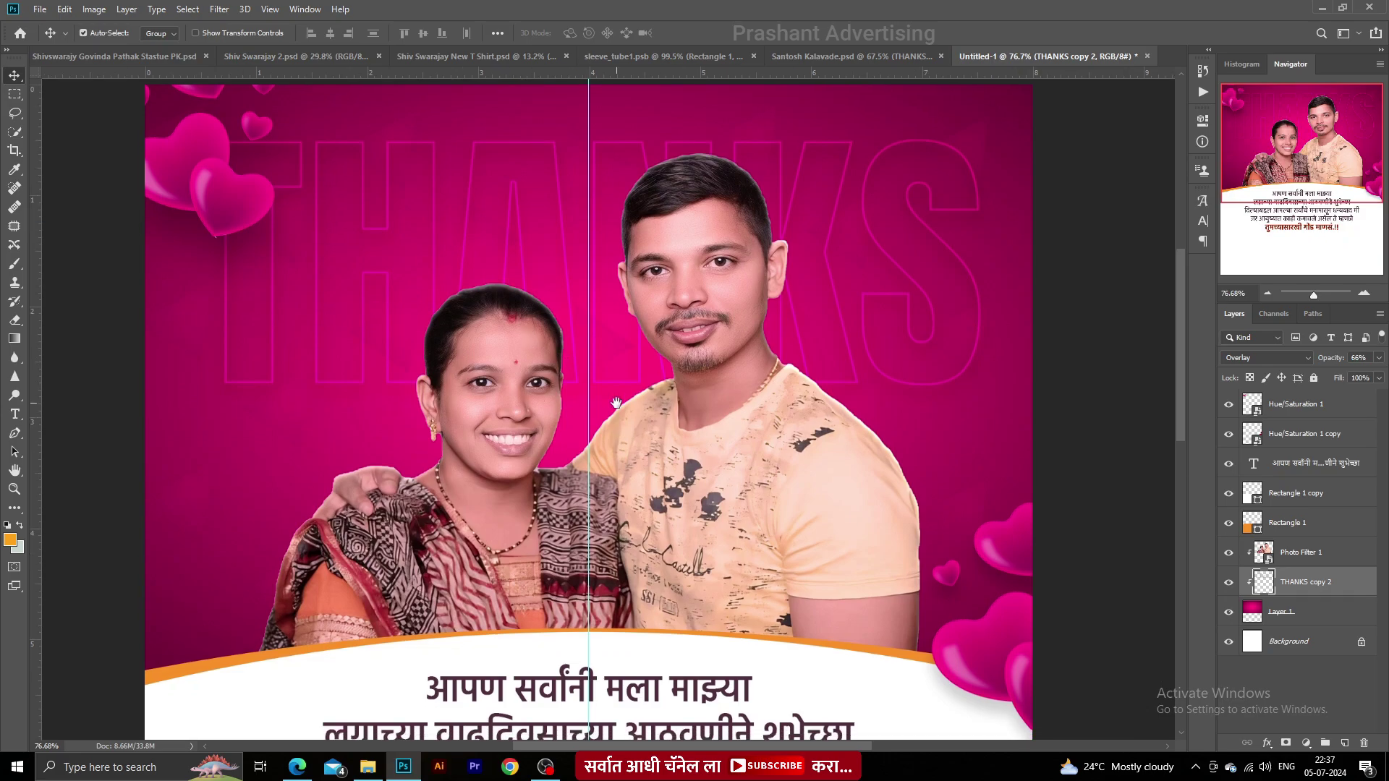
{"action": "left_click_drag", "start_coordinate": [28, 412], "coordinate": [26, 412]}
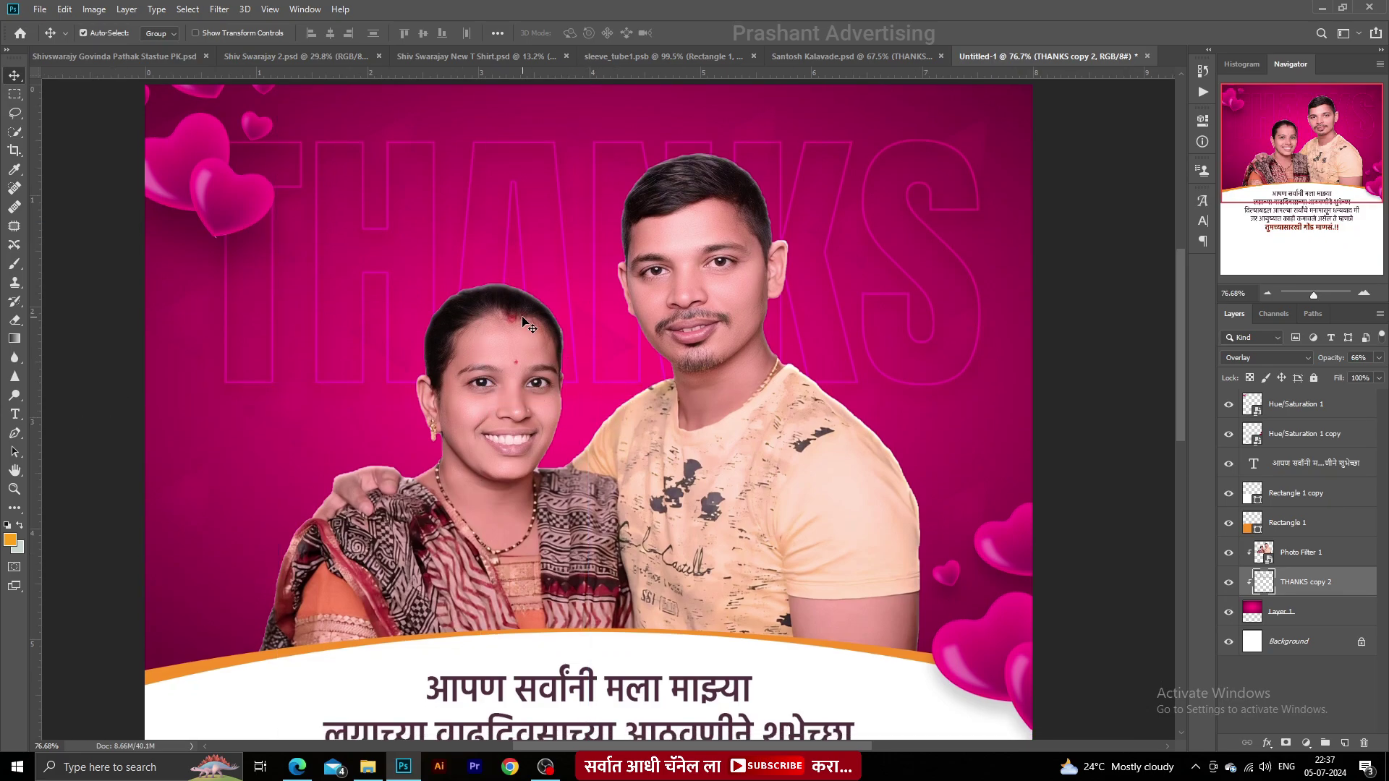
{"action": "scroll", "coordinate": [505, 291], "scroll_direction": "down", "scroll_amount": 2}
{"action": "scroll", "coordinate": [558, 187], "scroll_direction": "down", "scroll_amount": 2}
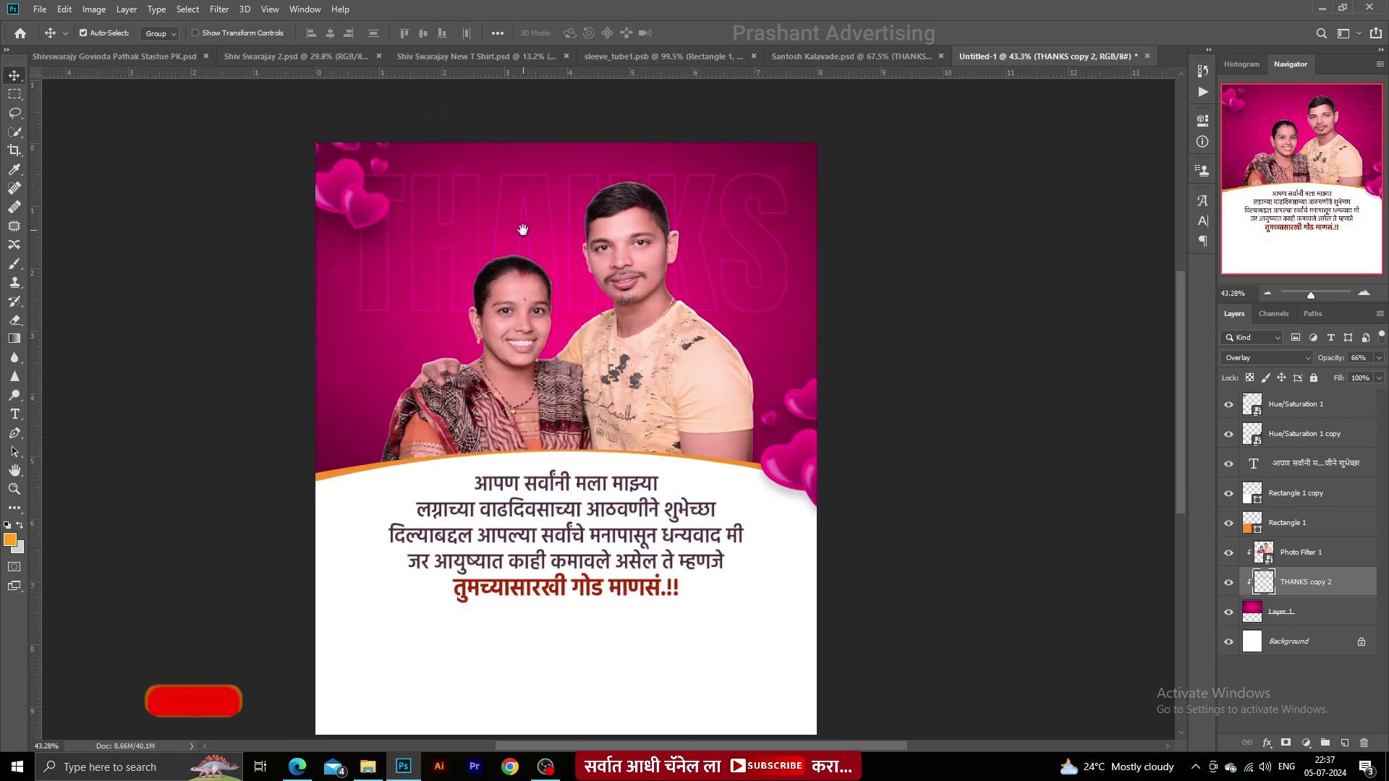
{"action": "scroll", "coordinate": [516, 234], "scroll_direction": "up", "scroll_amount": 2}
{"action": "scroll", "coordinate": [696, 210], "scroll_direction": "up", "scroll_amount": 5}
{"action": "left_click_drag", "start_coordinate": [704, 217], "coordinate": [581, 263]}
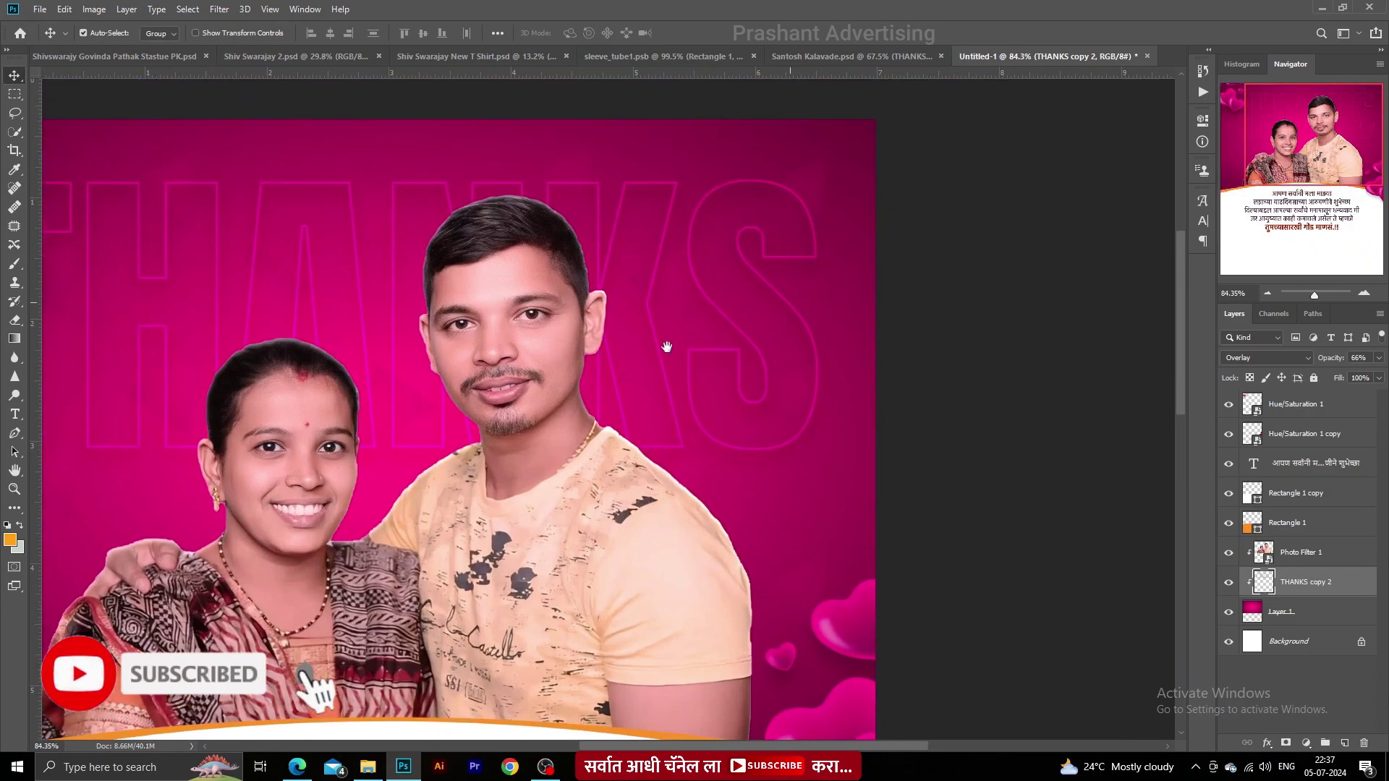
- Add a Multiply drop shadow with 100% opacity and 11 px size to the THANKS lettering
{"action": "double_click", "coordinate": [1375, 588]}
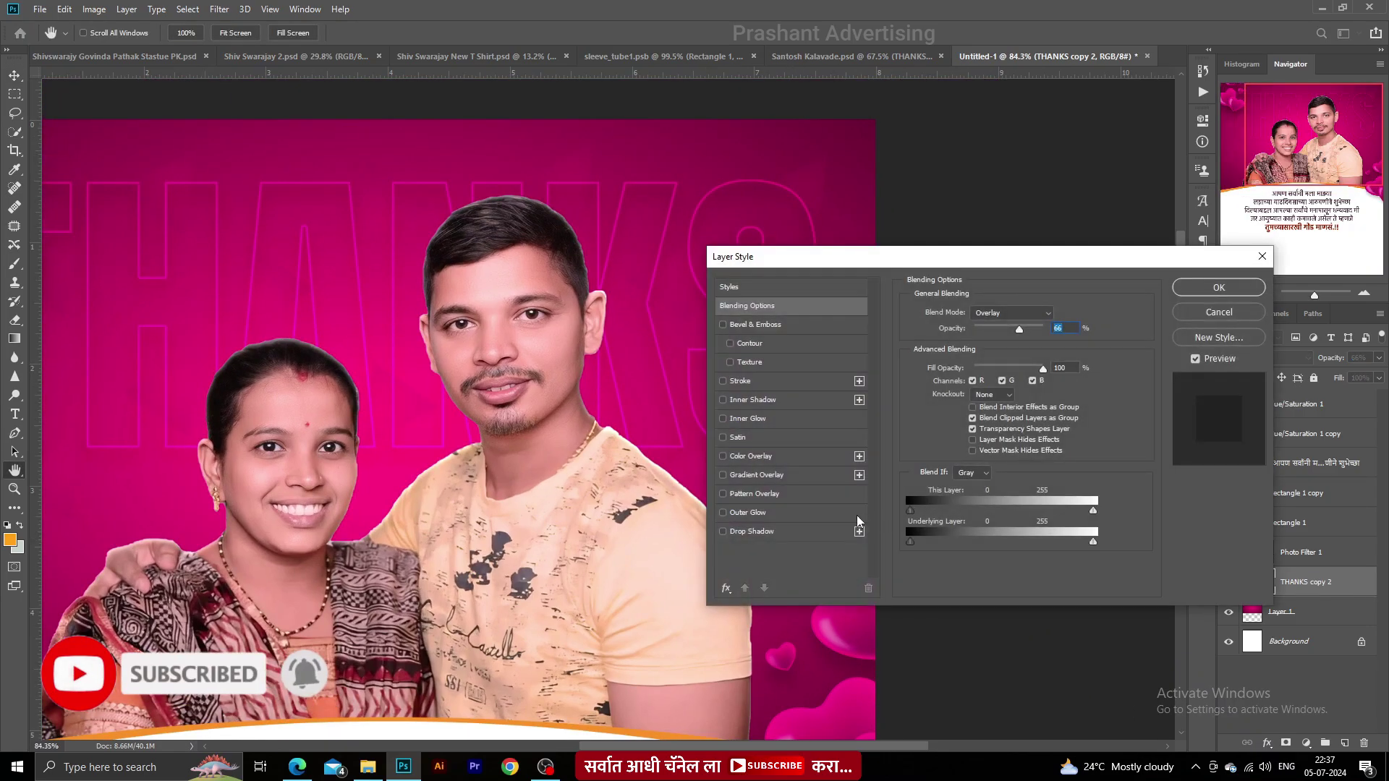
{"action": "left_click", "coordinate": [753, 531]}
{"action": "left_click_drag", "start_coordinate": [874, 256], "coordinate": [948, 283]}
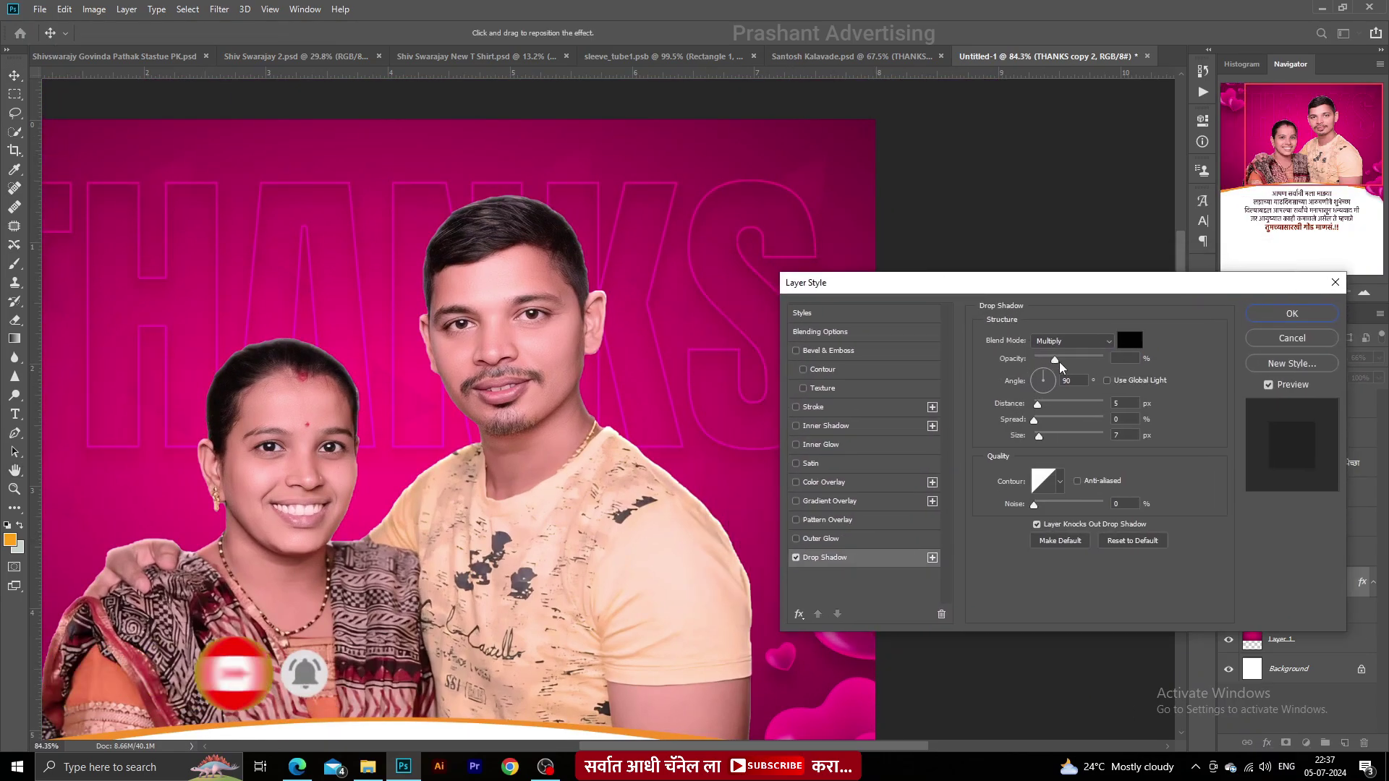
{"action": "left_click_drag", "start_coordinate": [1050, 359], "coordinate": [1103, 359]}
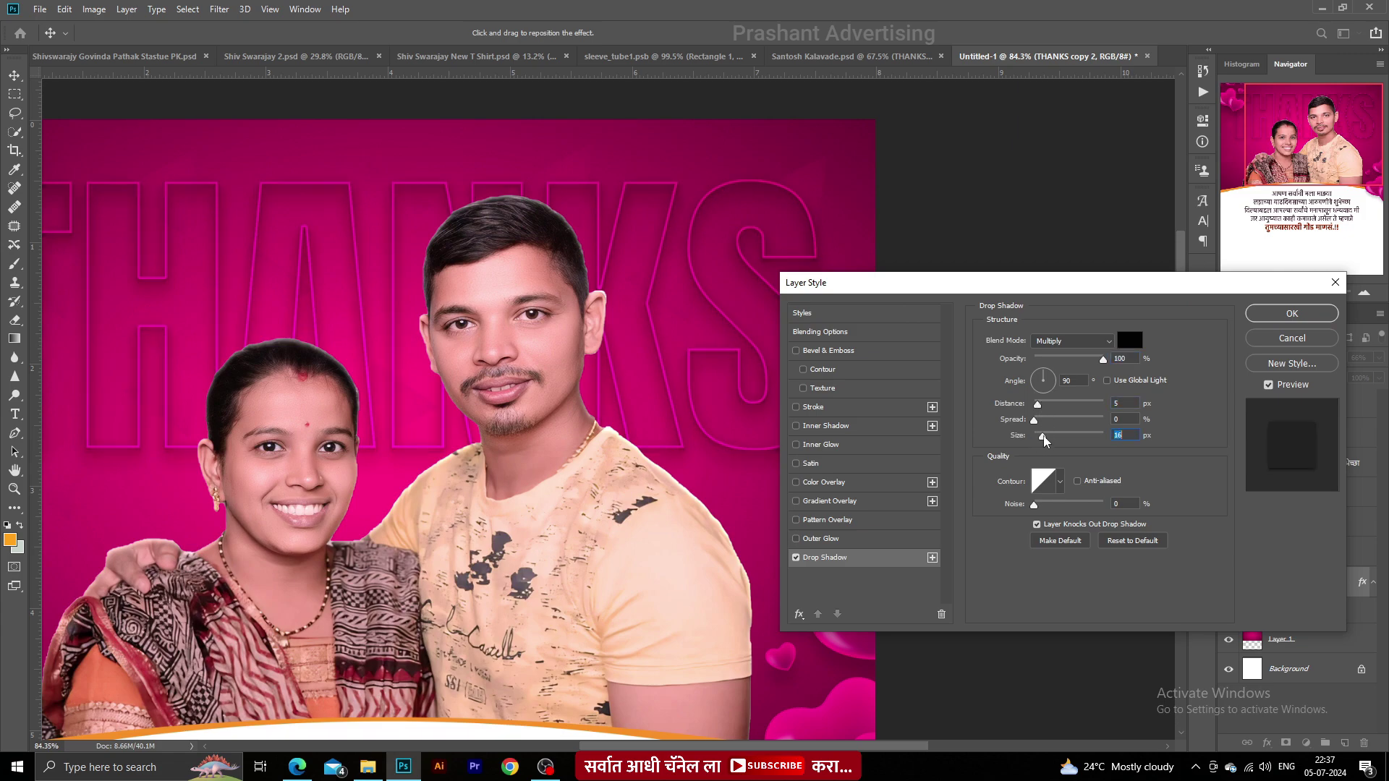
{"action": "left_click", "coordinate": [1049, 359]}
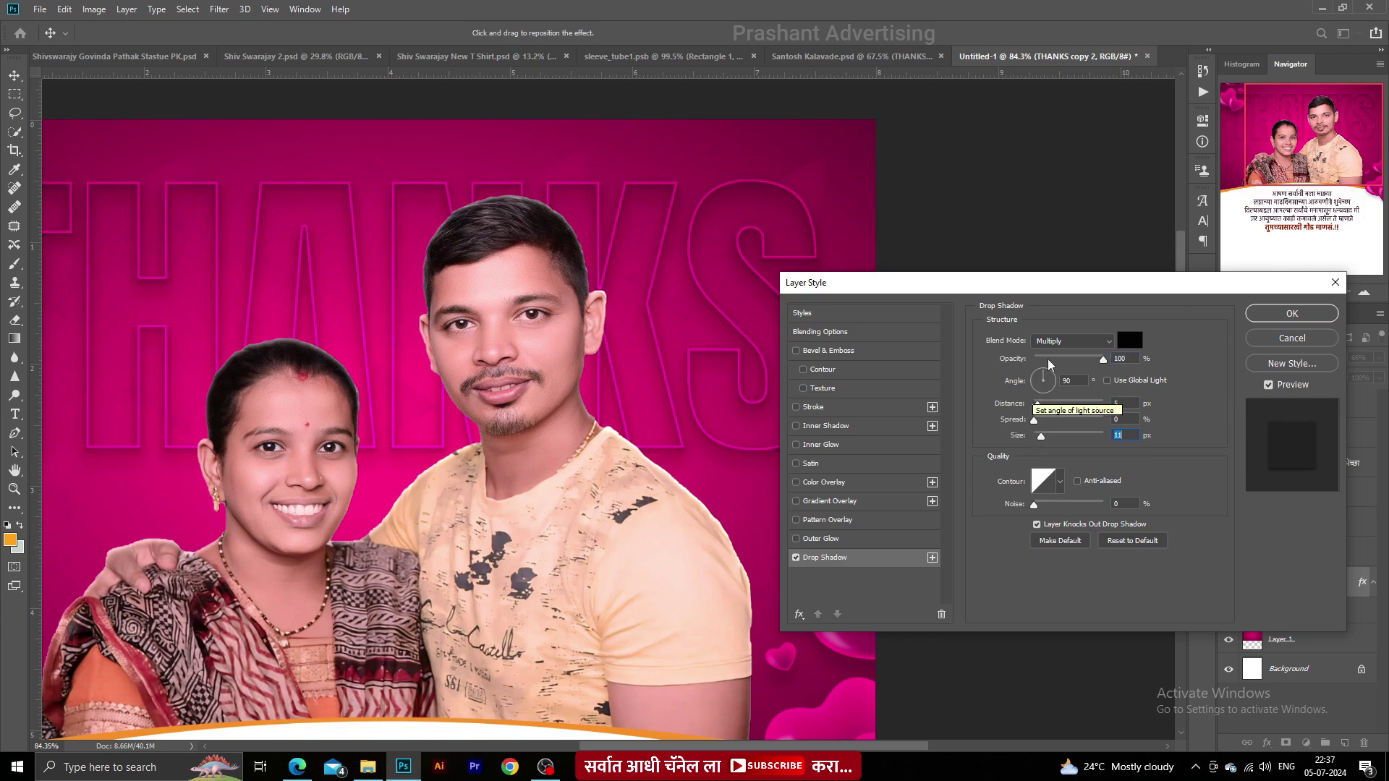
{"action": "key", "text": "Return"}
- Examine the poster with the shadowed THANKS lettering and the white area below the message
{"action": "scroll", "coordinate": [909, 107], "scroll_direction": "down", "scroll_amount": 5}
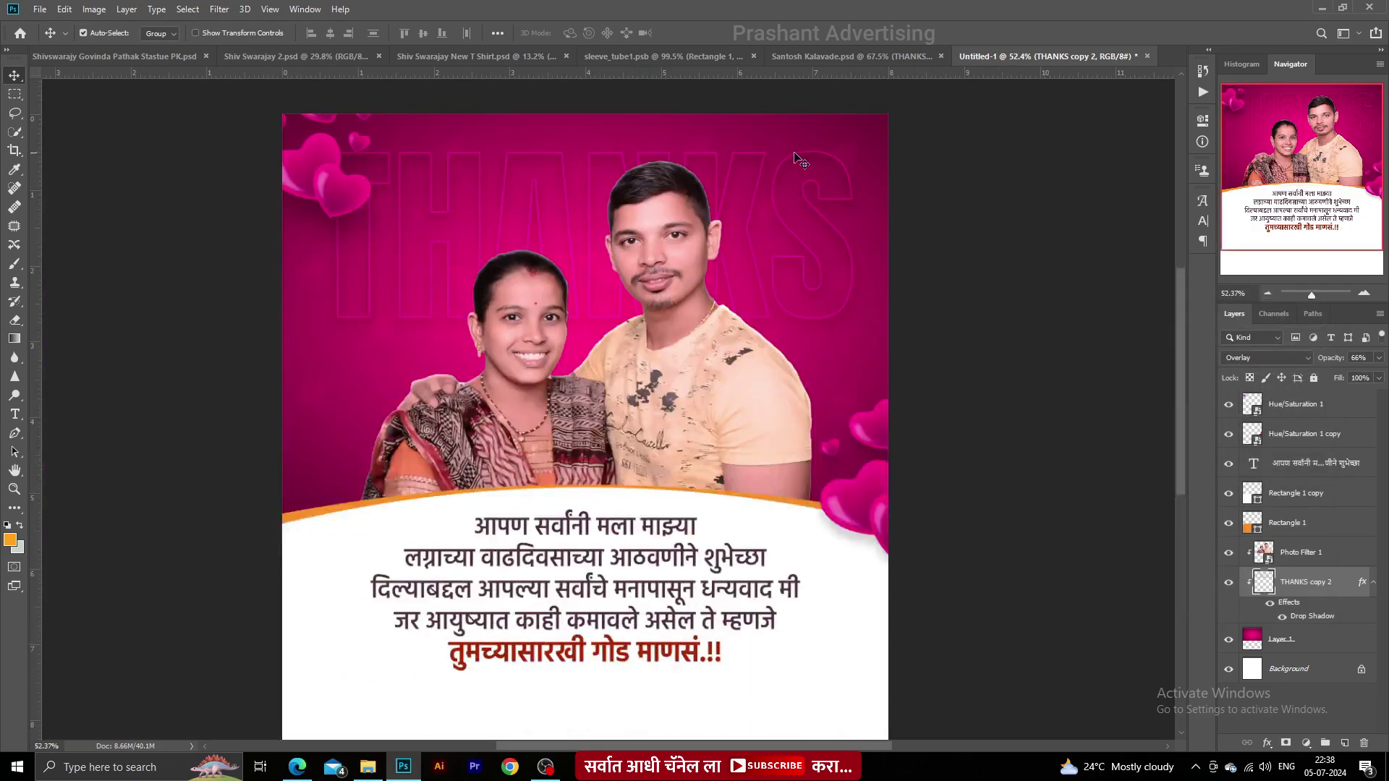
{"action": "scroll", "coordinate": [557, 169], "scroll_direction": "up", "scroll_amount": 4}
{"action": "scroll", "coordinate": [553, 169], "scroll_direction": "down", "scroll_amount": 4}
{"action": "scroll", "coordinate": [511, 306], "scroll_direction": "down", "scroll_amount": 2}
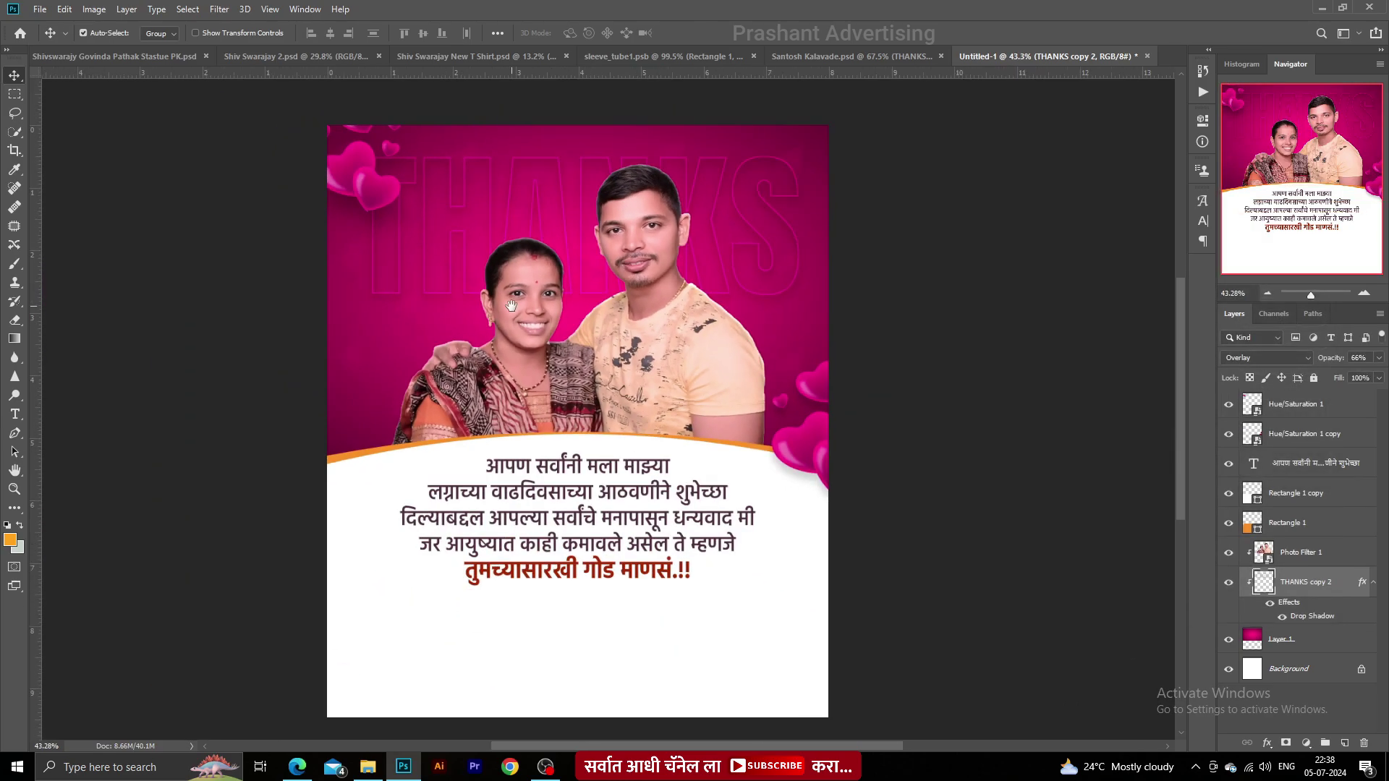
{"action": "scroll", "coordinate": [492, 369], "scroll_direction": "up", "scroll_amount": 1}
{"action": "scroll", "coordinate": [493, 409], "scroll_direction": "down", "scroll_amount": 1}
{"action": "scroll", "coordinate": [493, 410], "scroll_direction": "up", "scroll_amount": 4}
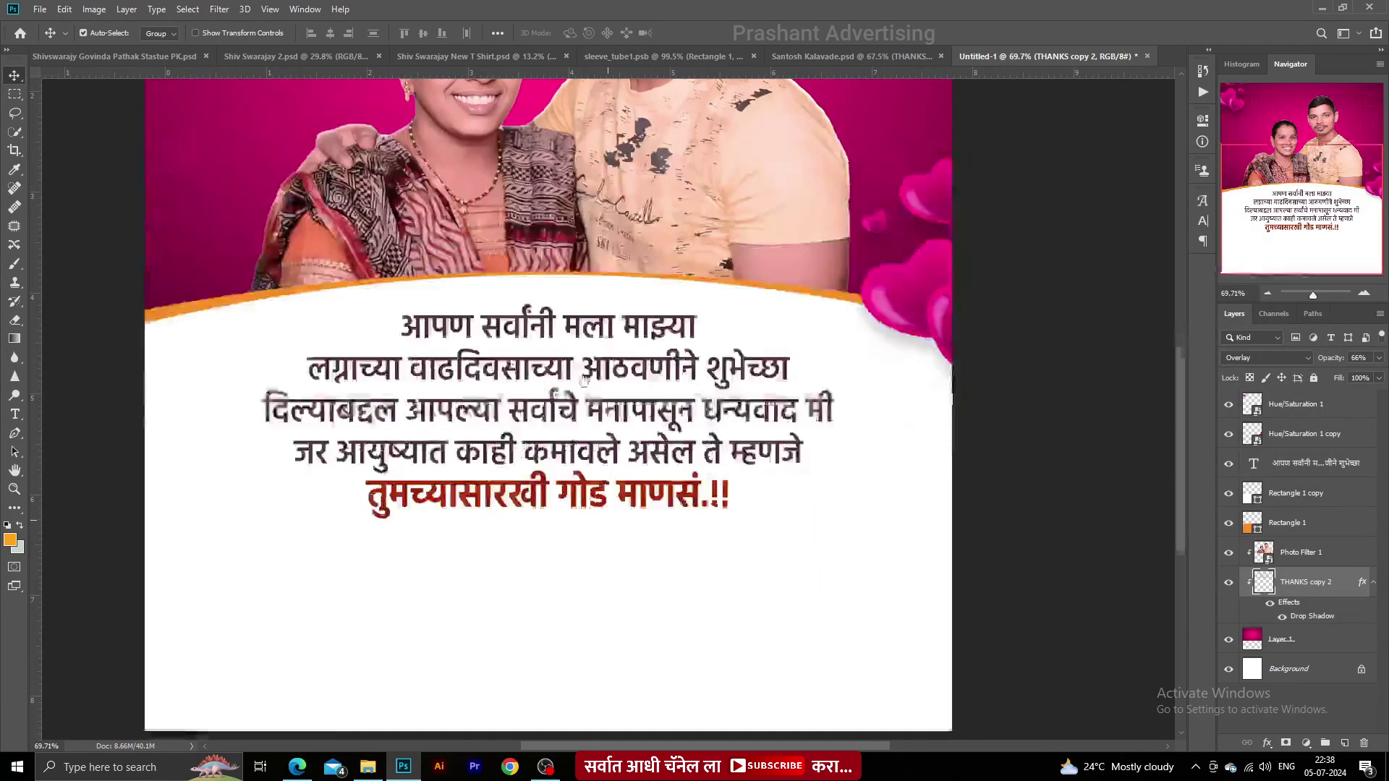
- Duplicate the thank-you message into the empty area below it and replace the copy's text with मनापासून
{"action": "left_click", "coordinate": [594, 335]}
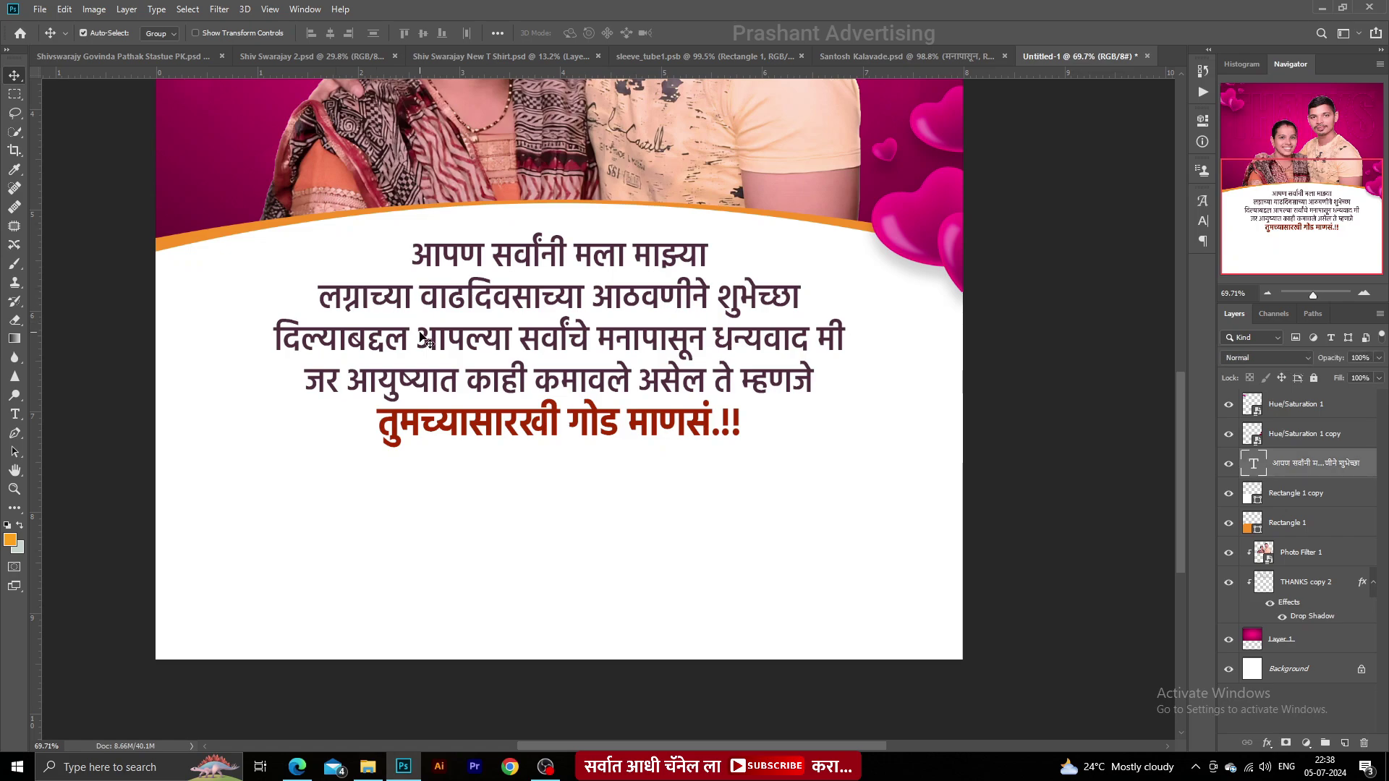
{"action": "left_click_drag", "start_coordinate": [496, 352], "coordinate": [486, 606]}
{"action": "double_click", "coordinate": [494, 572]}
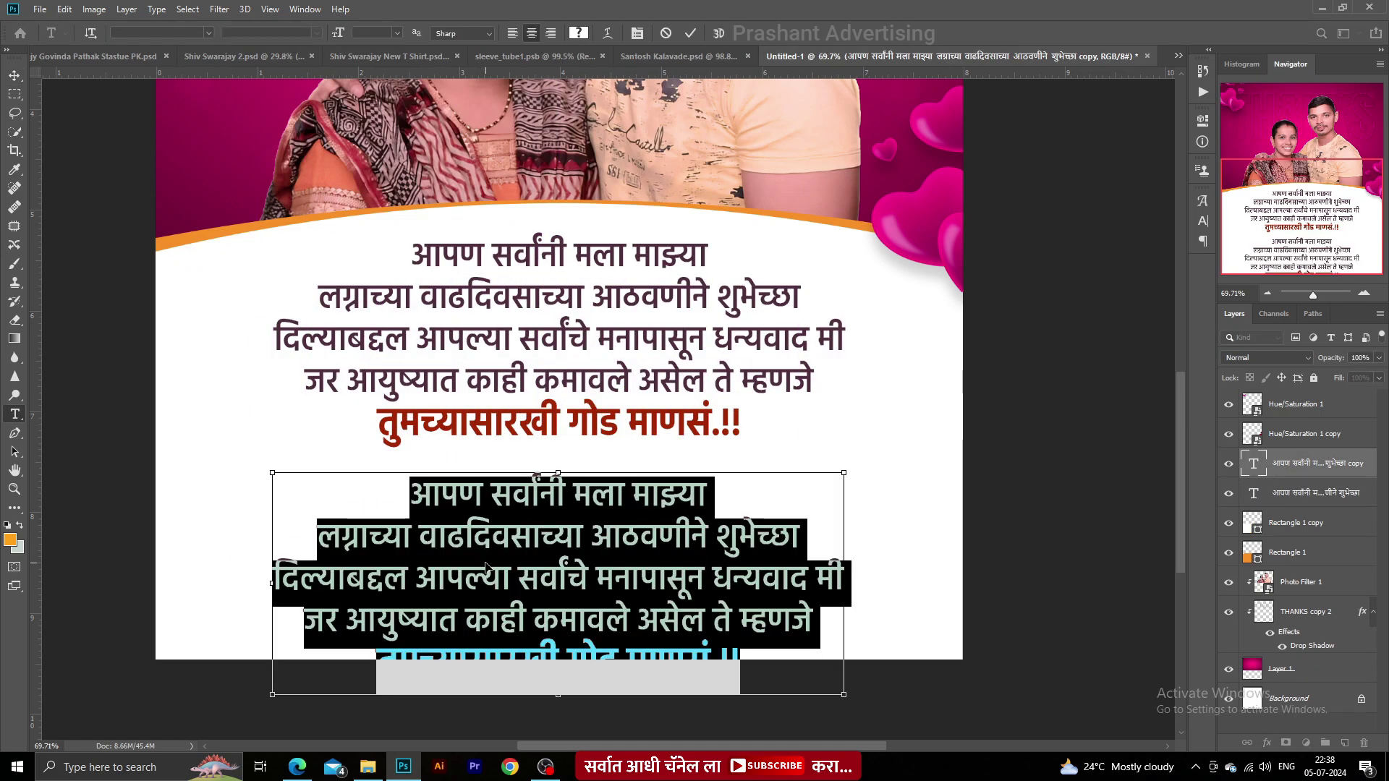
{"action": "key", "text": "BackSpace"}
{"action": "type", "text": "मनापासून"}
- Colour the word मनापासून dark magenta, sampled from the poster's pink background
{"action": "key", "text": "ctrl+a"}
{"action": "left_click", "coordinate": [579, 32]}
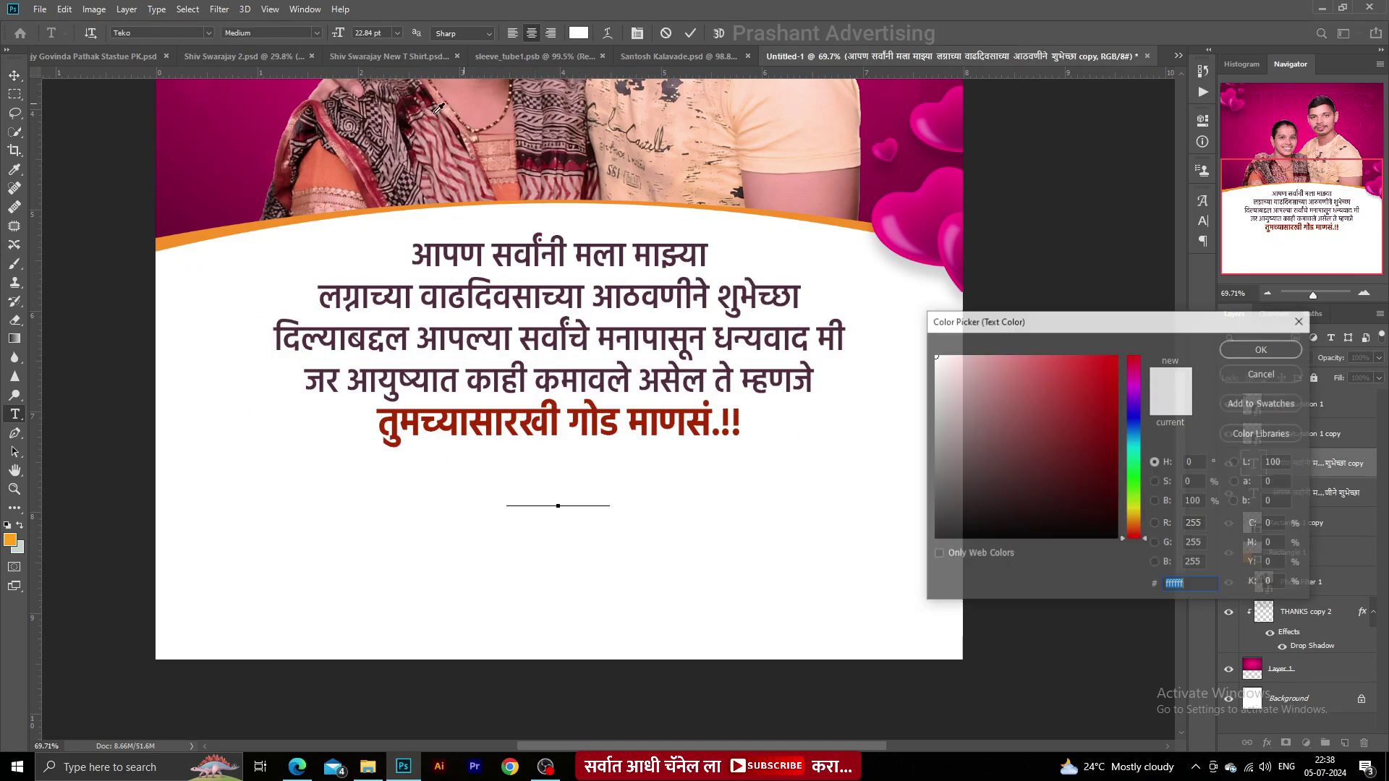
{"action": "left_click", "coordinate": [220, 128]}
{"action": "key", "text": "Return"}
{"action": "left_click", "coordinate": [14, 74]}
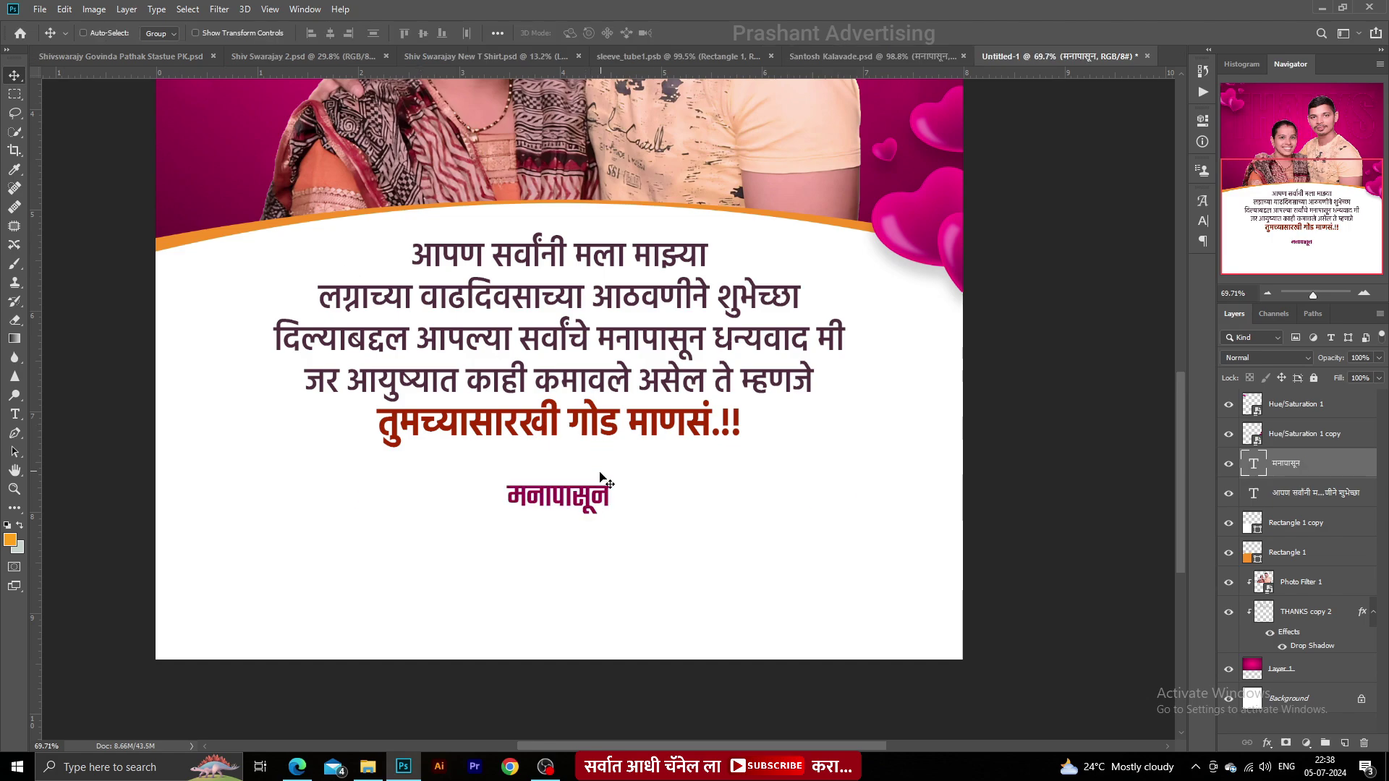
- Enlarge मनापासून to 41.46 pt and place a duplicate of it directly beneath
{"action": "key", "text": "ctrl+t"}
{"action": "left_click_drag", "start_coordinate": [500, 478], "coordinate": [529, 580]}
{"action": "key", "text": "Return"}
{"action": "scroll", "coordinate": [527, 504], "scroll_direction": "up", "scroll_amount": 3}
- Replace the lower copy's text with धन्यवाद! in Teko SemiBold, using the magenta sampled from मनापासून
{"action": "double_click", "coordinate": [543, 604]}
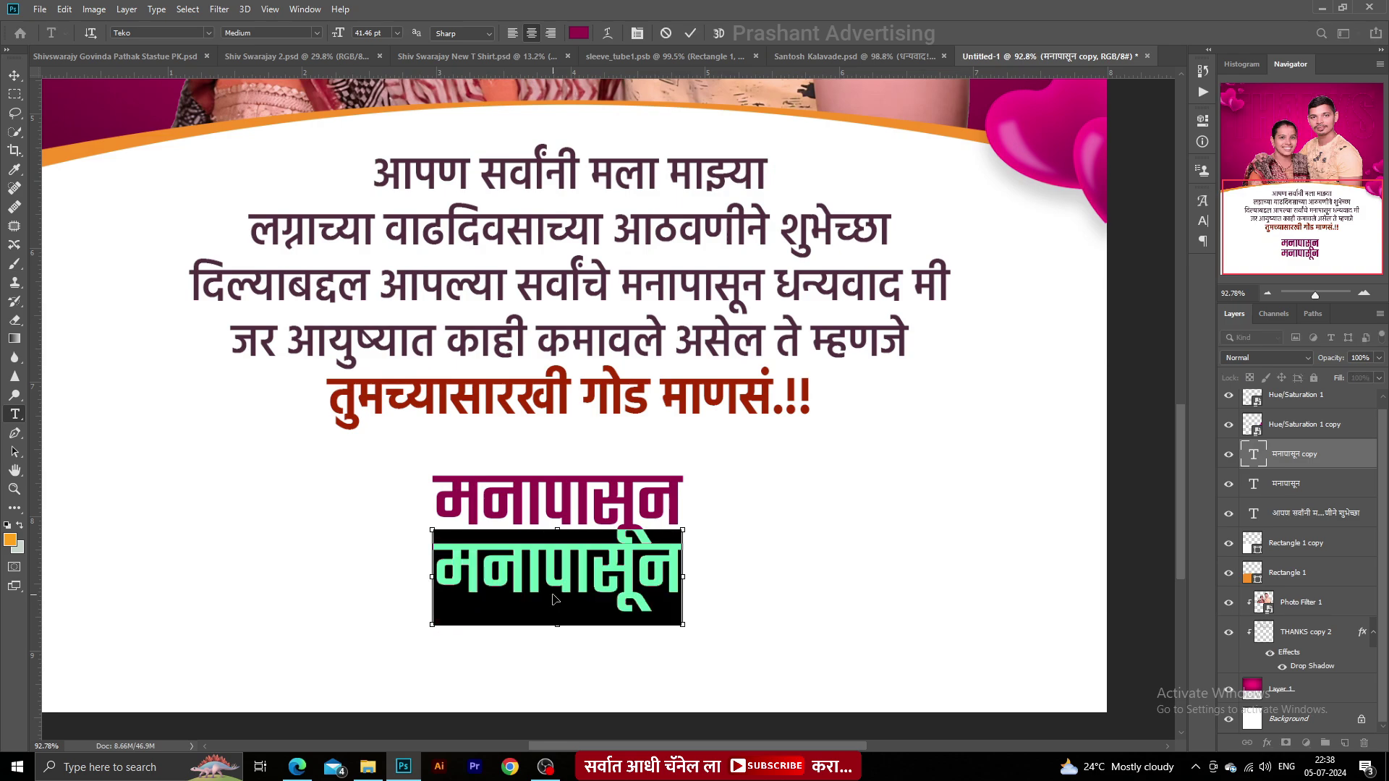
{"action": "left_click", "coordinate": [588, 34]}
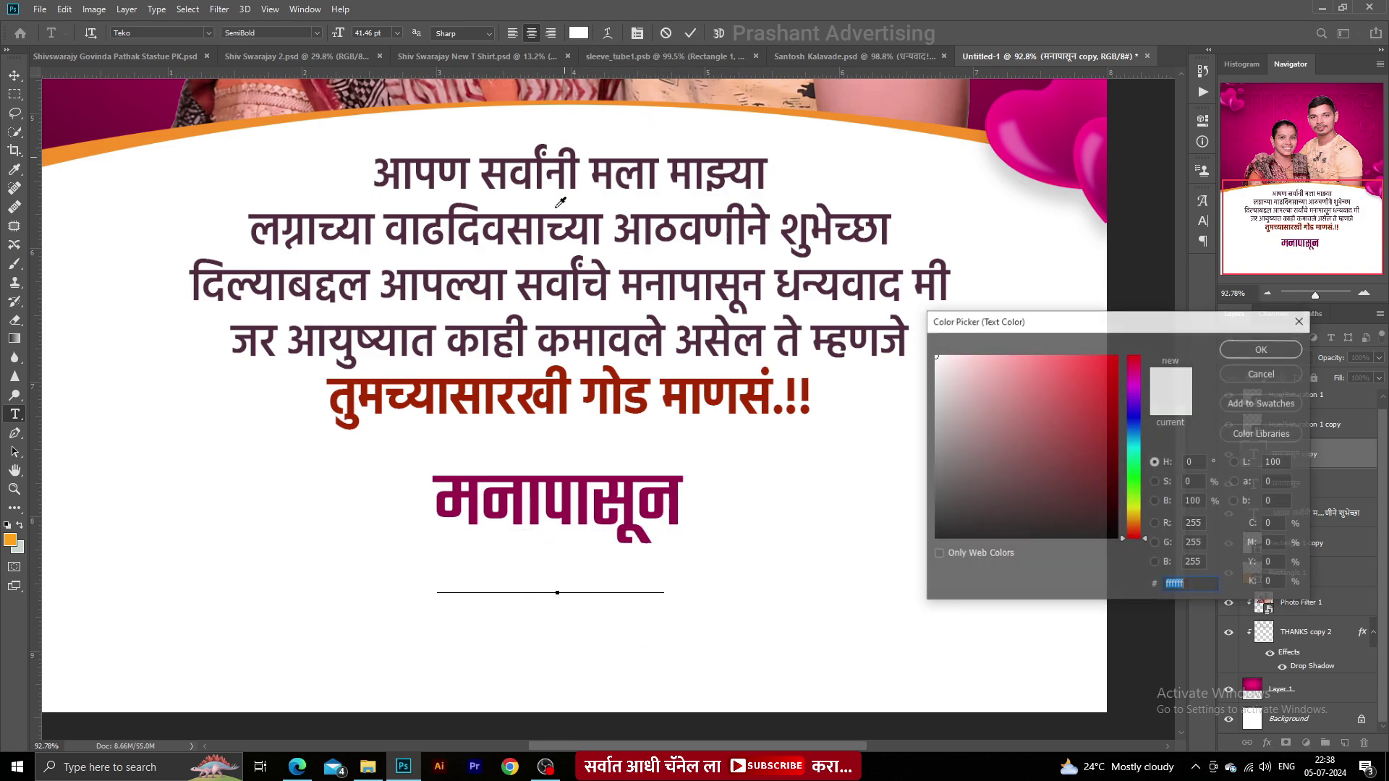
{"action": "left_click", "coordinate": [551, 481]}
{"action": "key", "text": "Return"}
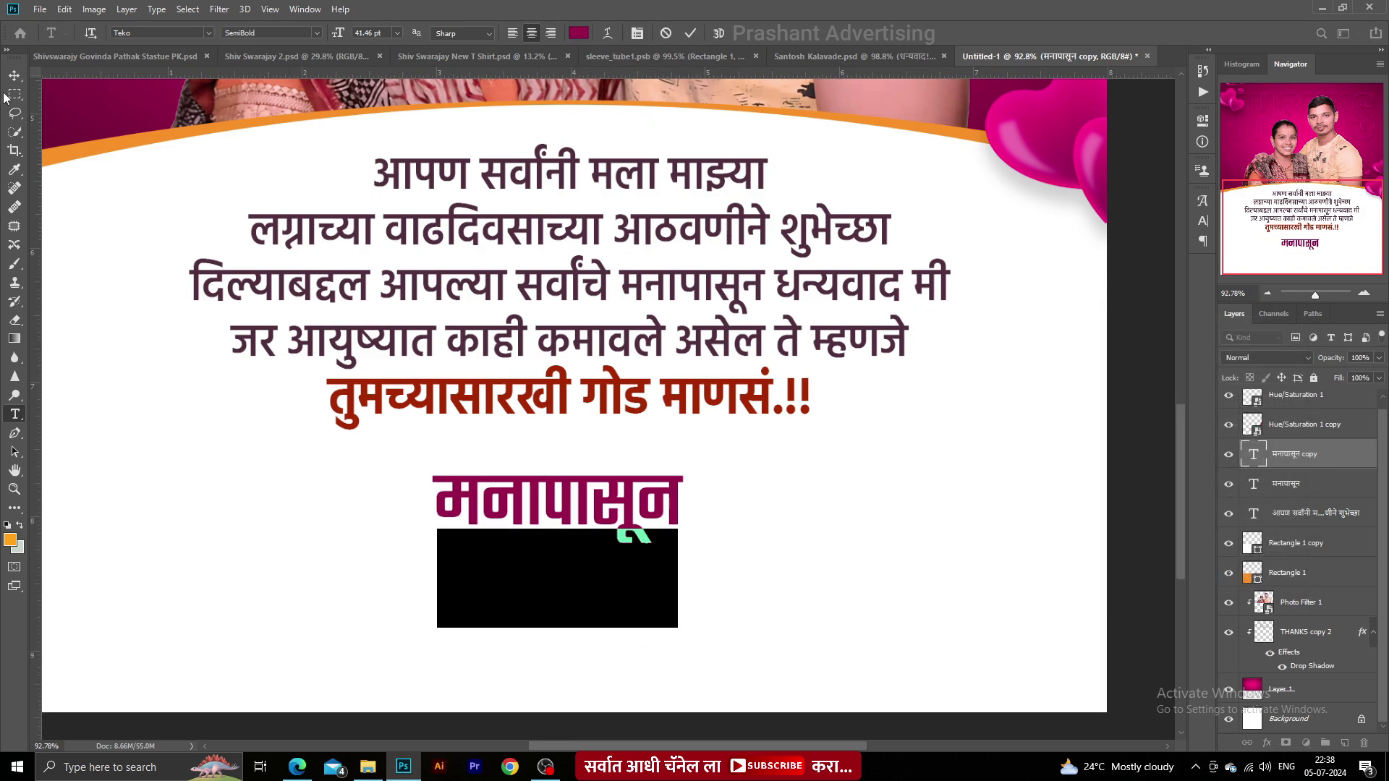
{"action": "left_click", "coordinate": [13, 75]}
- Scale धन्यवाद! up to about 158% and position it centred under मनापासून
{"action": "key", "text": "ctrl+t"}
{"action": "left_click_drag", "start_coordinate": [439, 529], "coordinate": [365, 505]}
{"action": "mouse_move", "coordinate": [411, 564]}
{"action": "left_mouse_down"}
{"action": "mouse_move", "coordinate": [432, 575]}
{"action": "mouse_move", "coordinate": [424, 588]}
{"action": "left_mouse_up"}
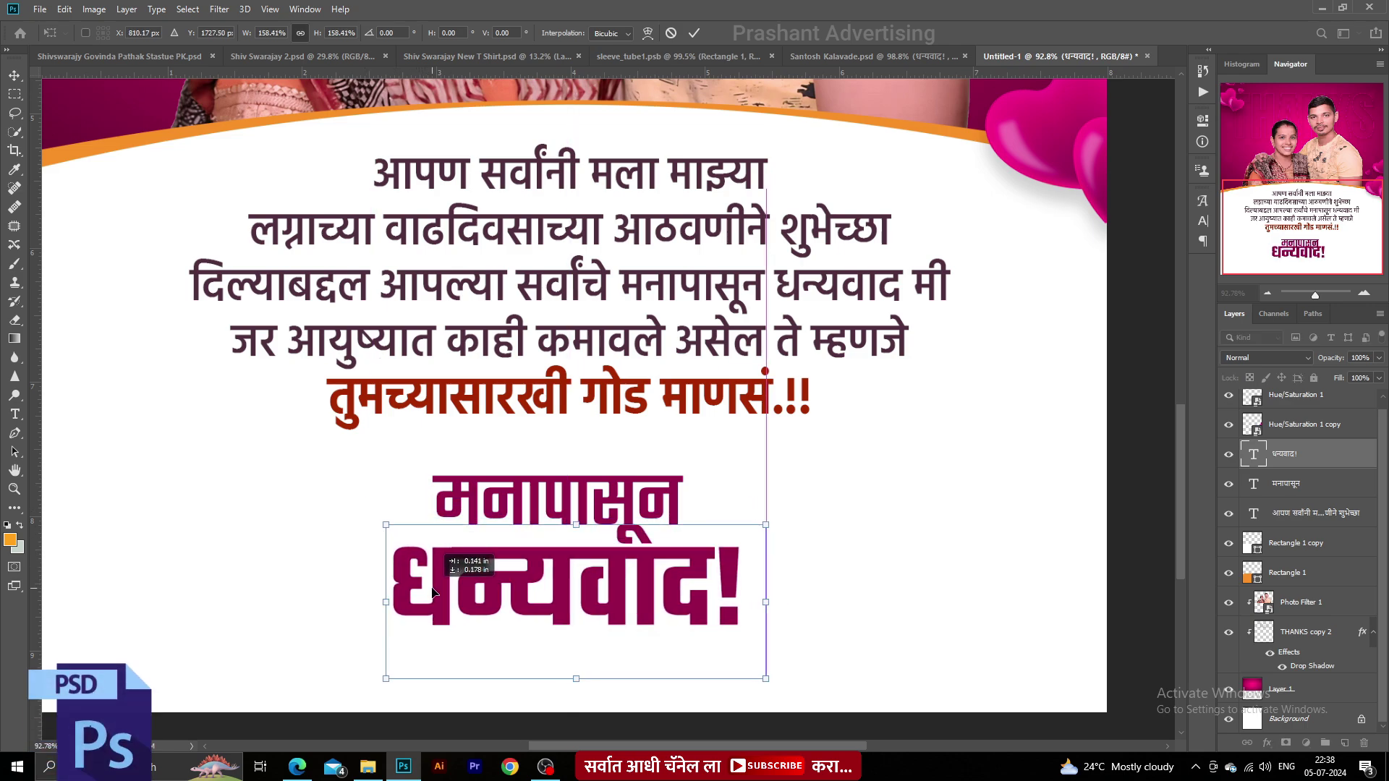
{"action": "key", "text": "Return"}
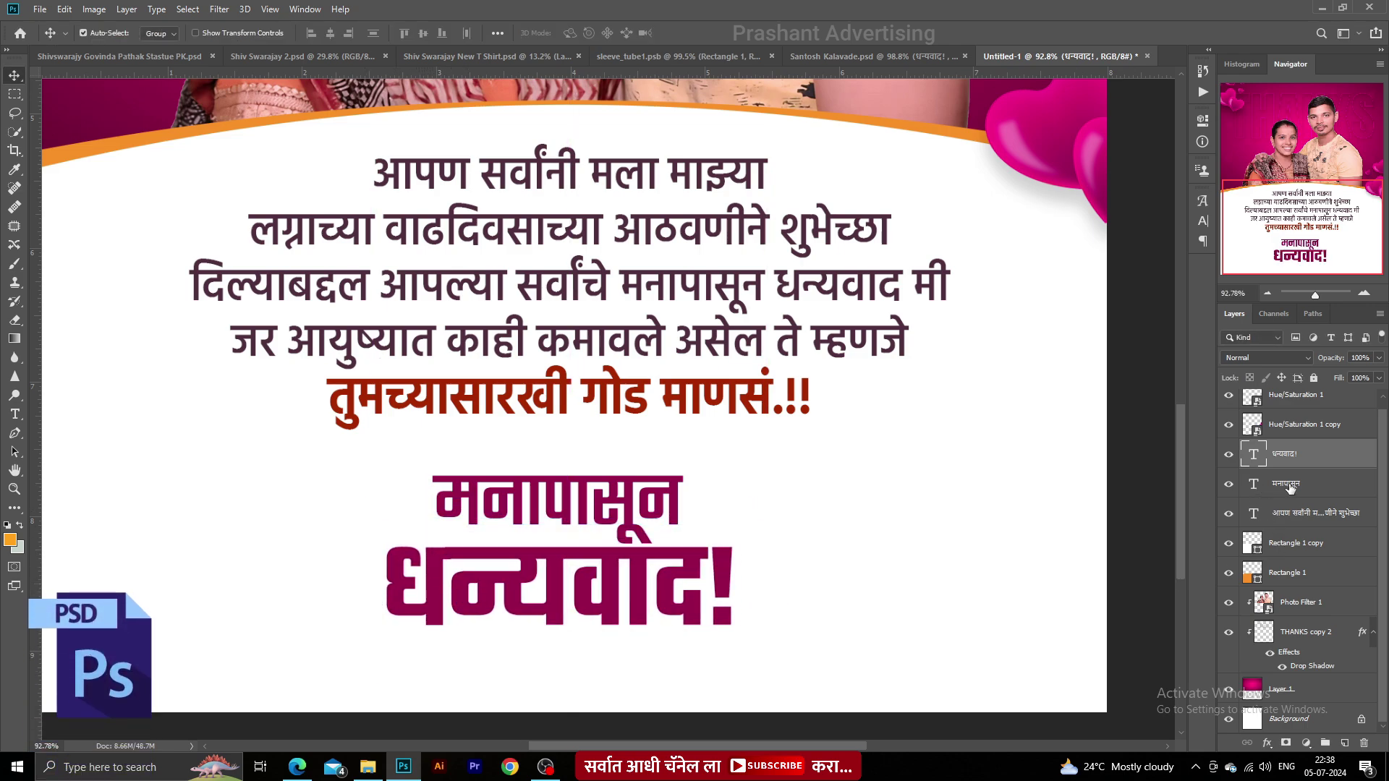
- Draw a light orange 446 × 111 px rectangle behind मनापासून, rounding its top-left corner 41 px and bottom-right corner 42 px
{"action": "left_click", "coordinate": [909, 524]}
{"action": "scroll", "coordinate": [449, 582], "scroll_direction": "up", "scroll_amount": 2}
{"action": "left_click_drag", "start_coordinate": [459, 576], "coordinate": [412, 504]}
{"action": "left_click", "coordinate": [11, 515]}
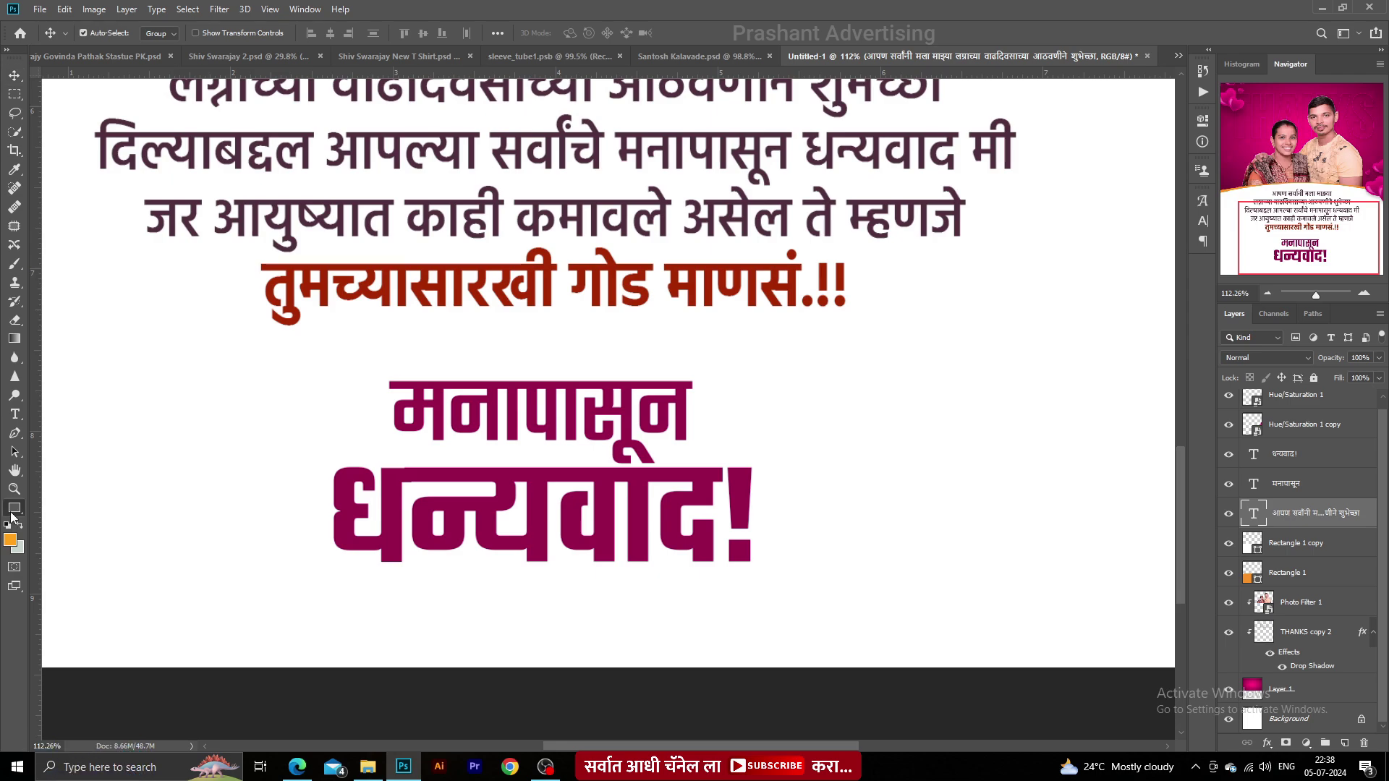
{"action": "left_click", "coordinate": [12, 512]}
{"action": "left_click_drag", "start_coordinate": [358, 372], "coordinate": [718, 462]}
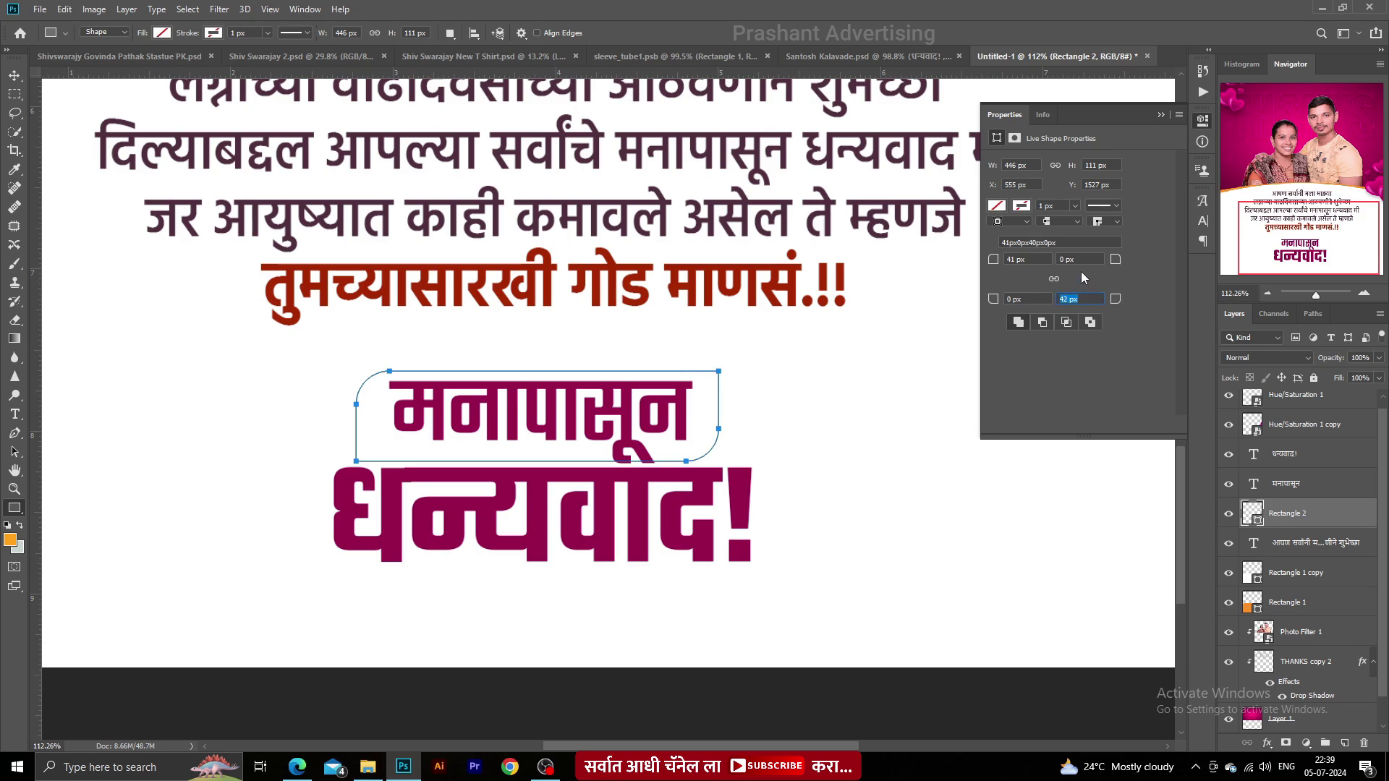
{"action": "left_click", "coordinate": [996, 206]}
{"action": "left_click", "coordinate": [1027, 350]}
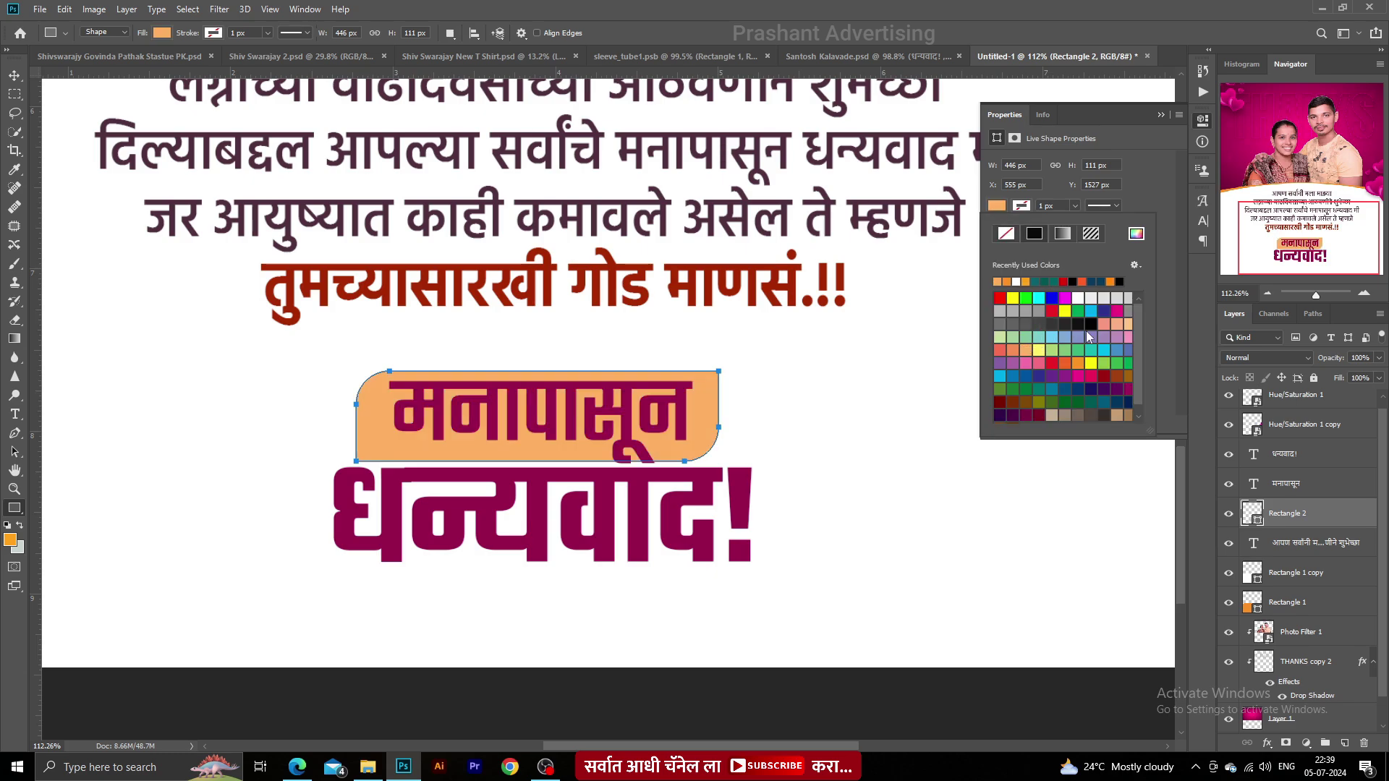
- Narrow the light orange rectangle to 431 px wide and reposition it evenly around मनापासून
{"action": "left_click", "coordinate": [12, 75]}
{"action": "key", "text": "ctrl+t"}
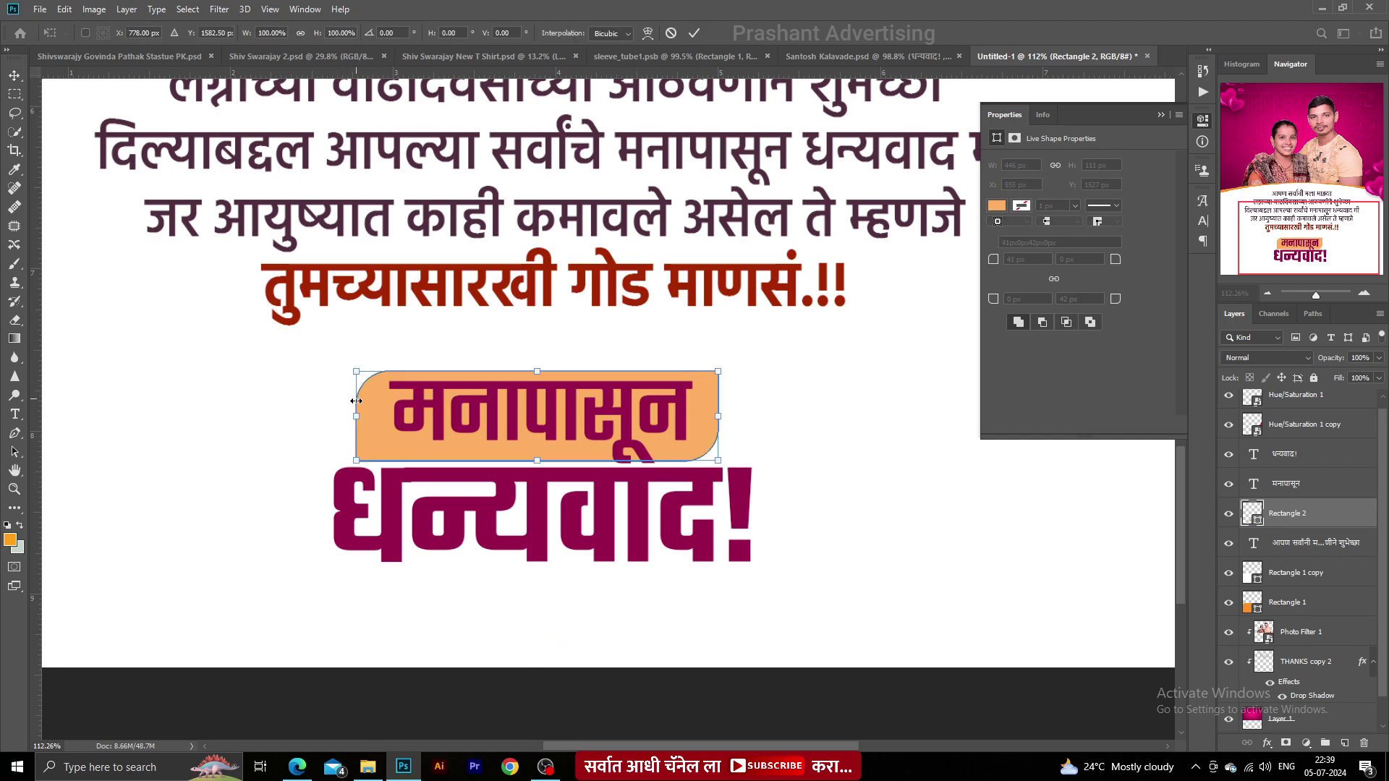
{"action": "left_click_drag", "start_coordinate": [375, 418], "coordinate": [389, 416]}
{"action": "left_click_drag", "start_coordinate": [389, 412], "coordinate": [385, 410]}
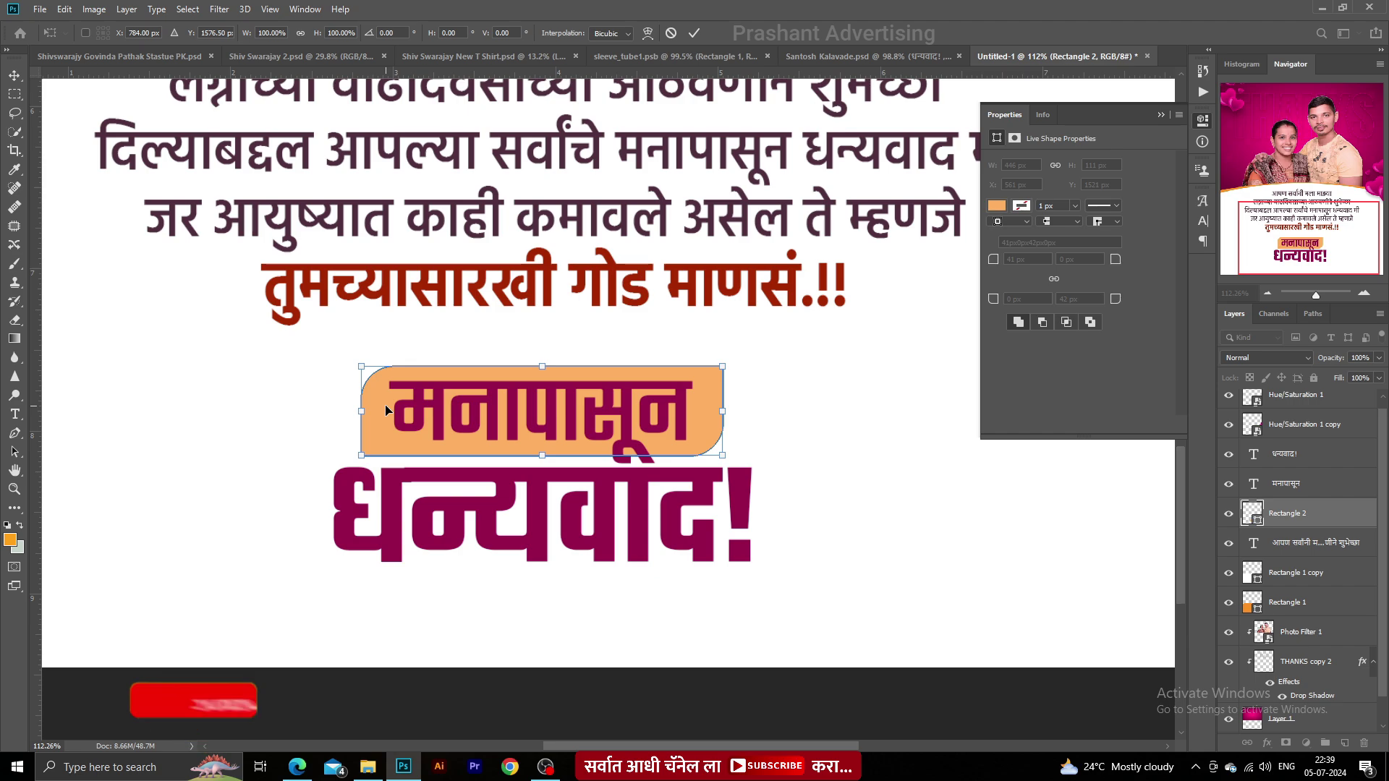
{"action": "scroll", "coordinate": [402, 341], "scroll_direction": "up", "scroll_amount": 3}
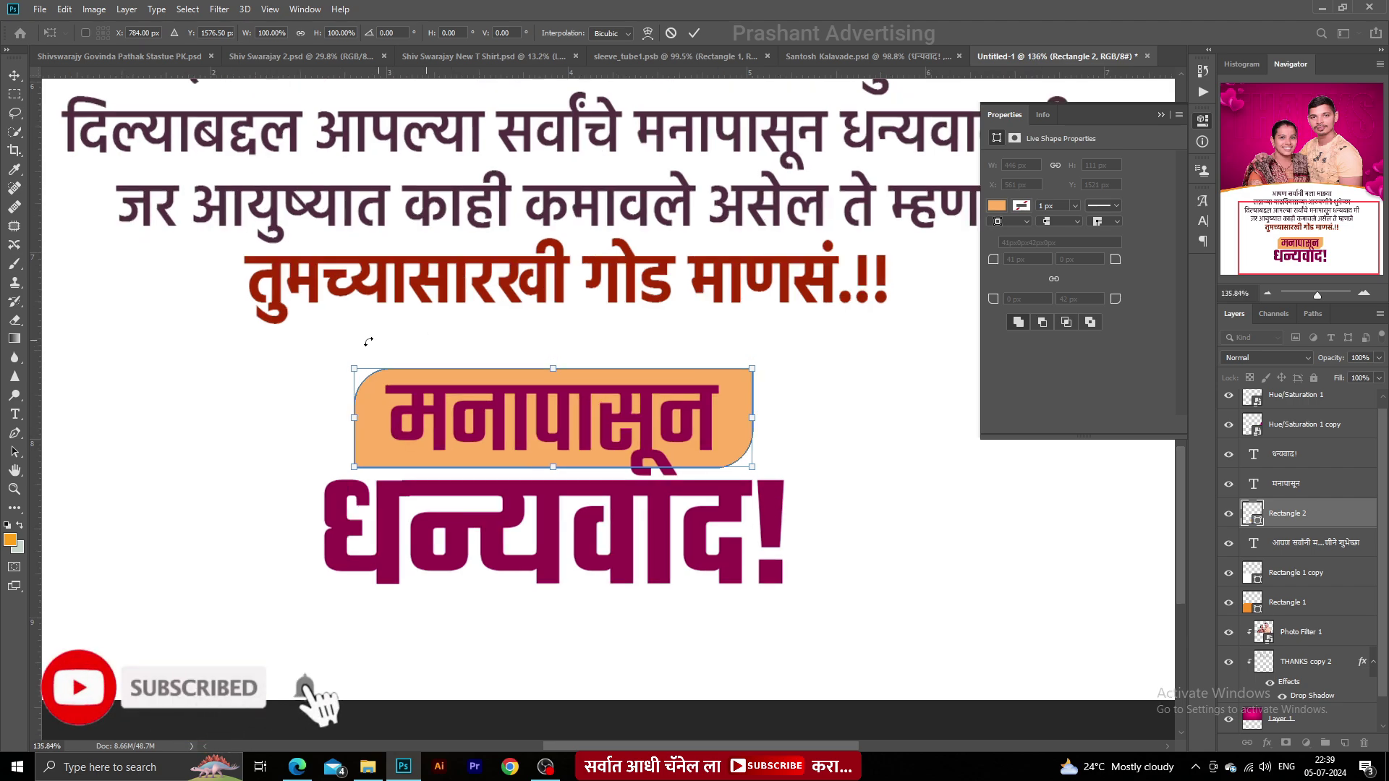
{"action": "left_click_drag", "start_coordinate": [340, 433], "coordinate": [348, 433]}
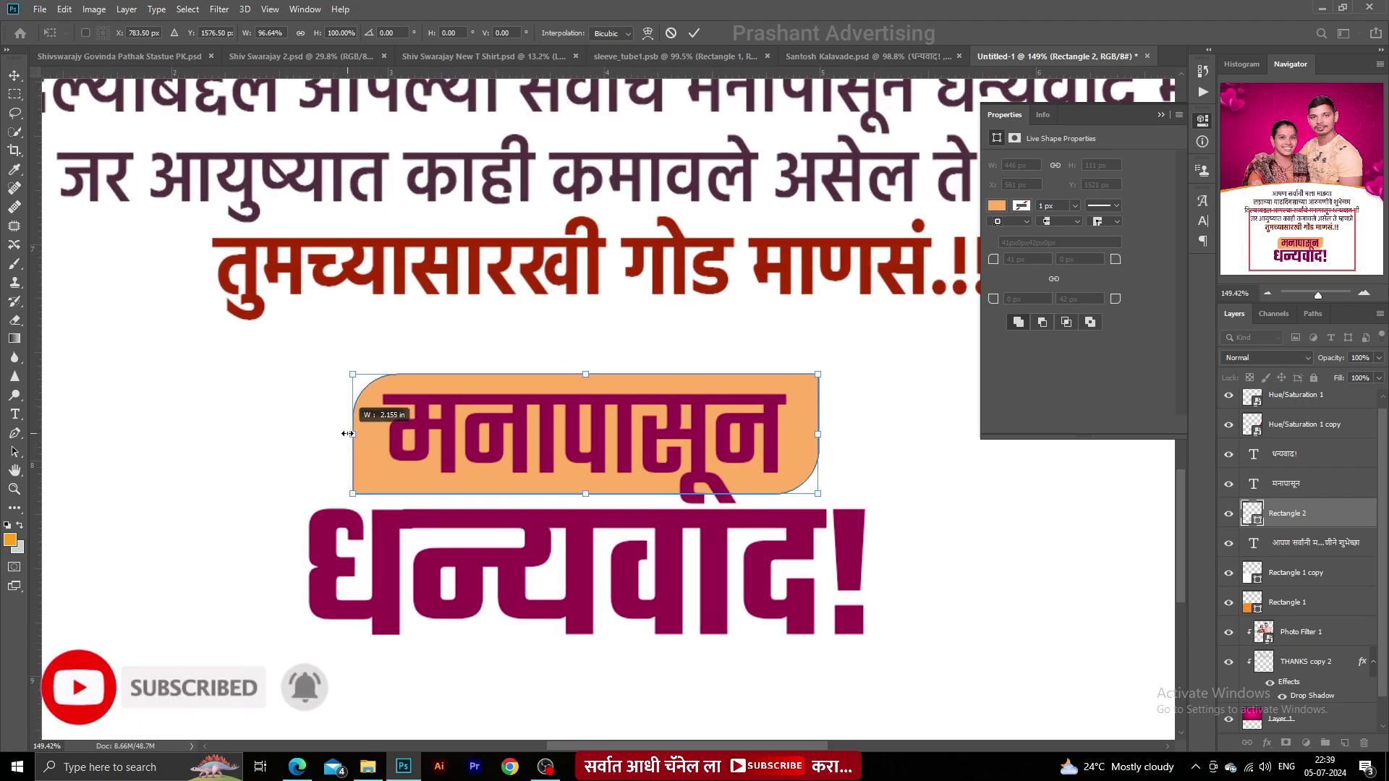
{"action": "key", "text": "Return"}
- Duplicate the orange rectangle and fit the copy behind धन्यवाद! at 580 × 151 px
{"action": "scroll", "coordinate": [459, 270], "scroll_direction": "down", "scroll_amount": 2}
{"action": "key", "text": "ctrl+j"}
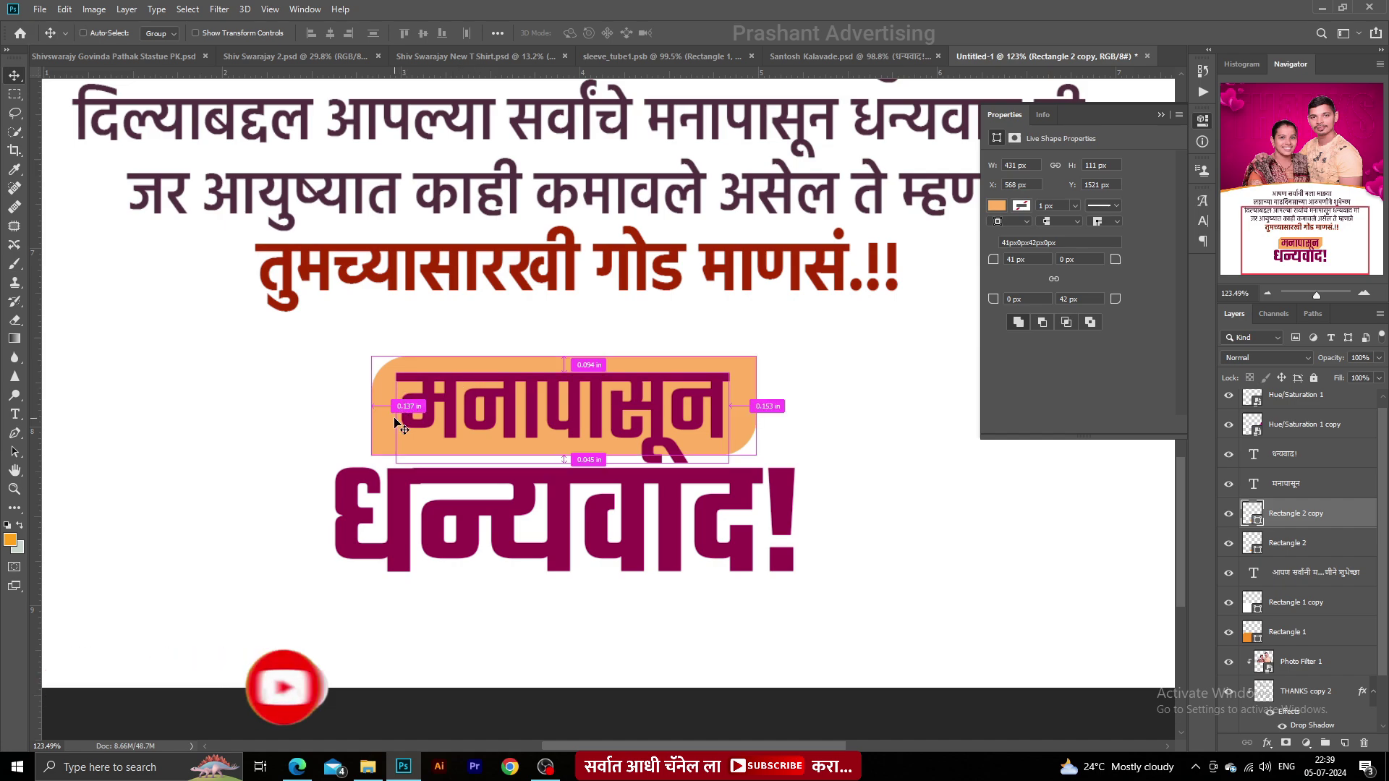
{"action": "left_click_drag", "start_coordinate": [397, 423], "coordinate": [334, 522]}
{"action": "key", "text": "ctrl+t"}
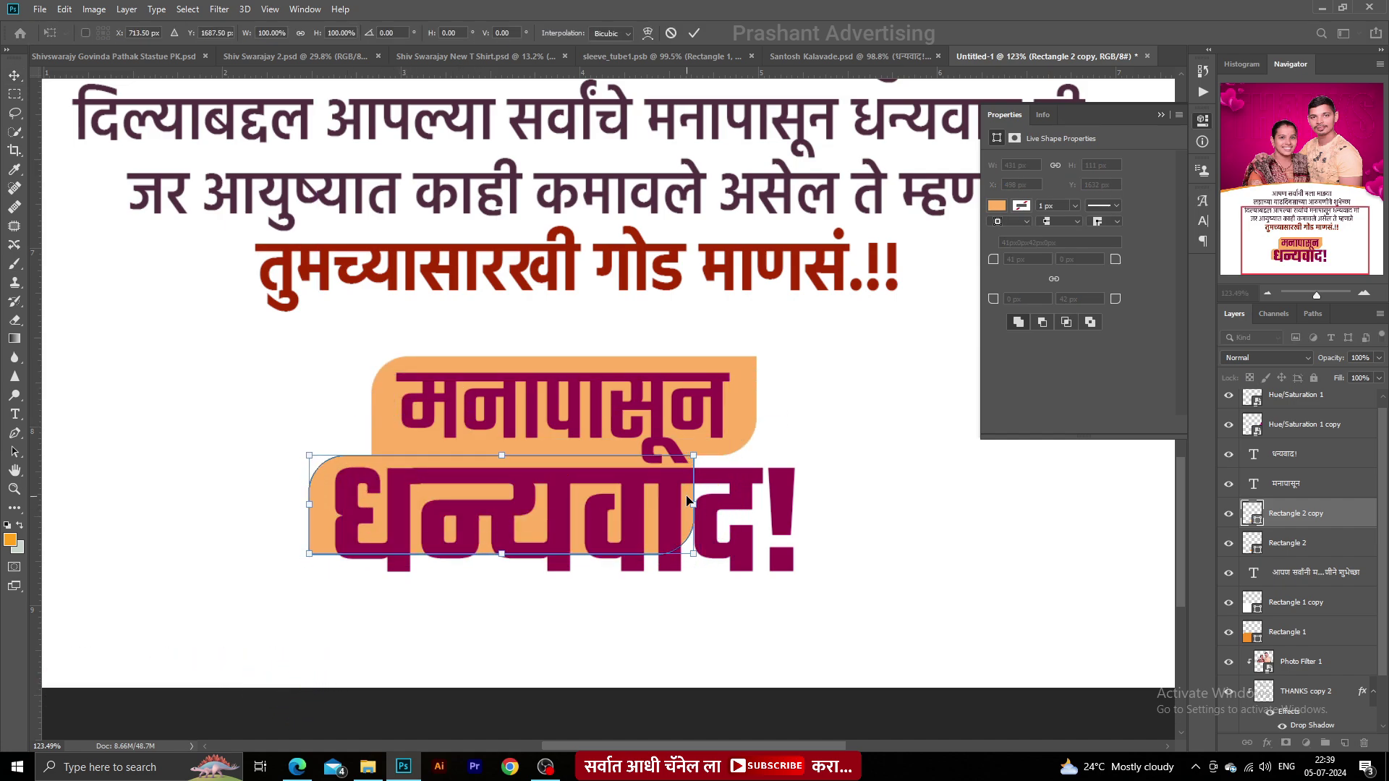
{"action": "left_click_drag", "start_coordinate": [691, 506], "coordinate": [816, 505]}
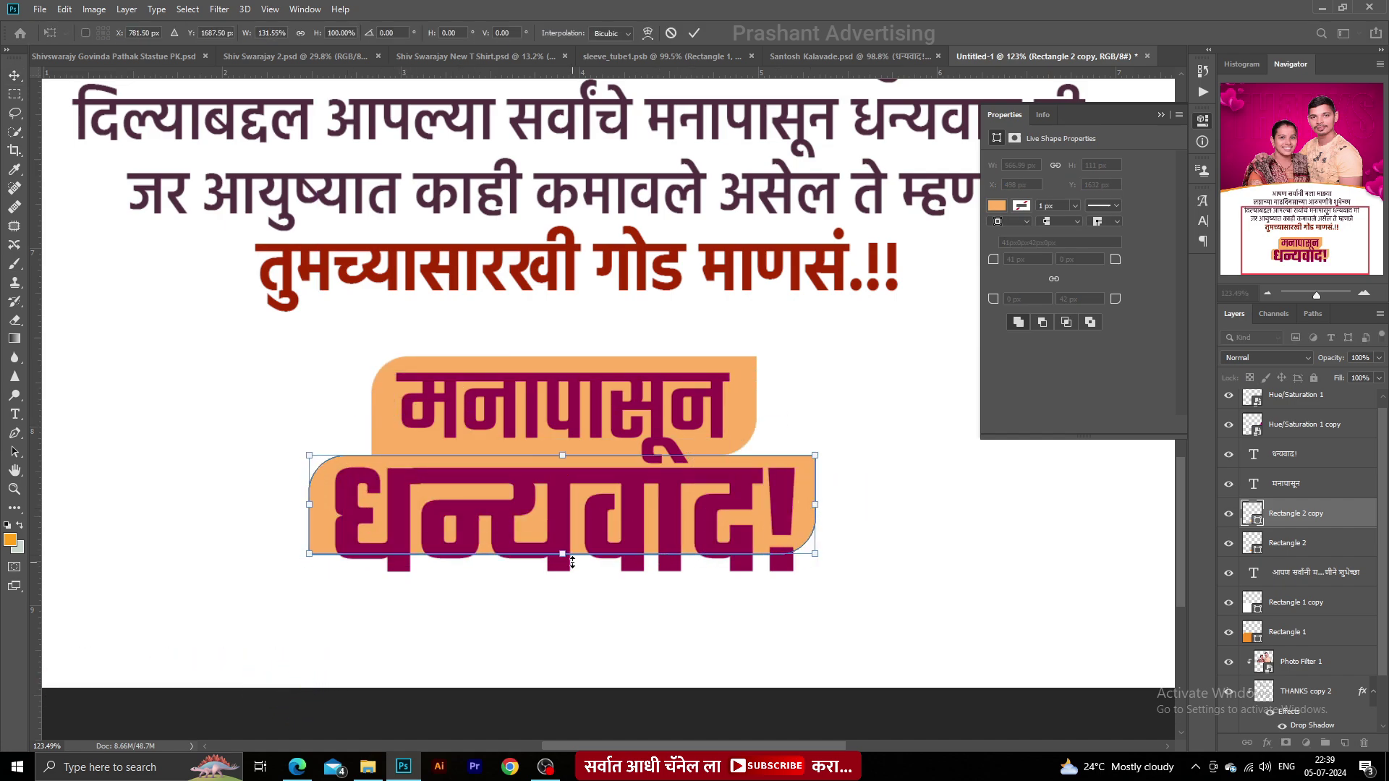
{"action": "left_click_drag", "start_coordinate": [562, 554], "coordinate": [559, 591]}
{"action": "left_click_drag", "start_coordinate": [811, 520], "coordinate": [821, 524]}
{"action": "left_click_drag", "start_coordinate": [309, 523], "coordinate": [303, 523]}
{"action": "key", "text": "Return"}
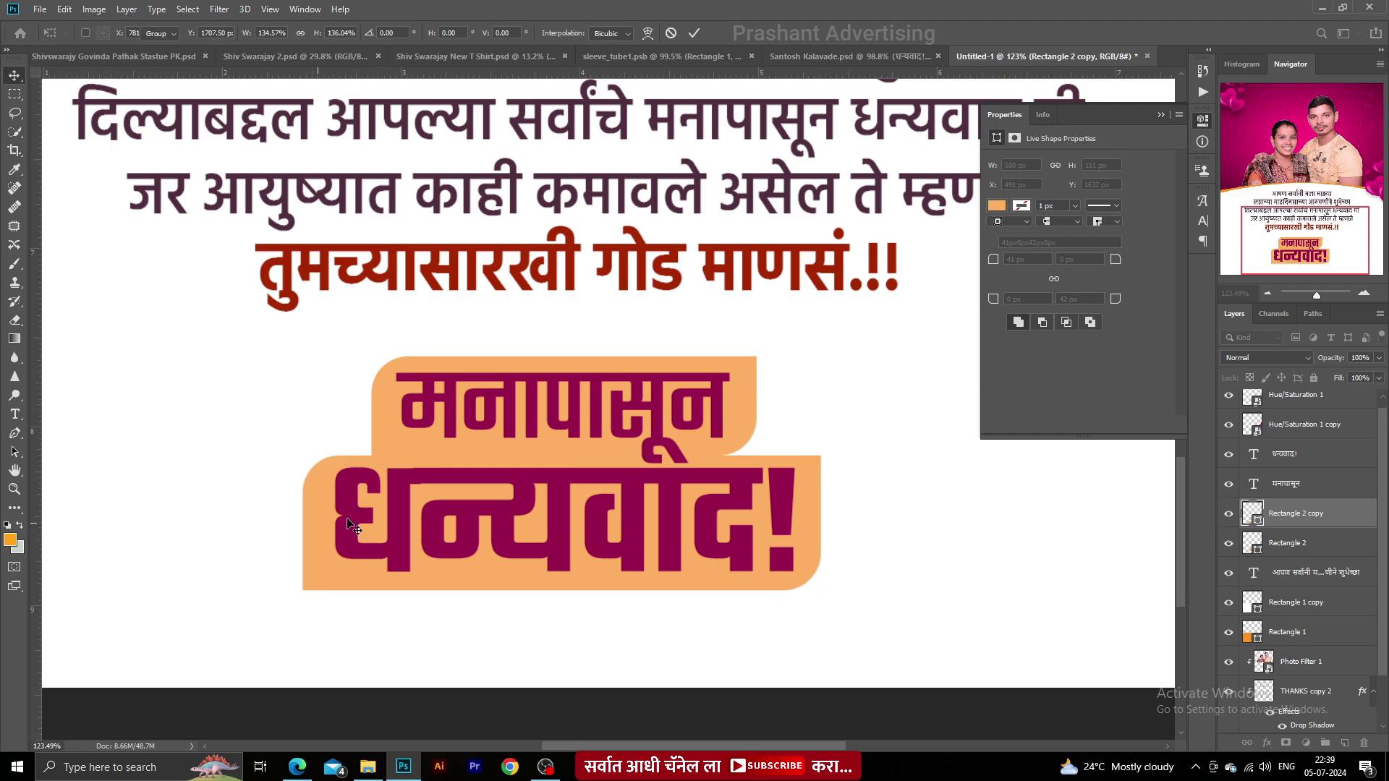
- Re-round the rectangle behind मनापासून with 47 px top-right and bottom-left corners and 9 px for the other two
{"action": "scroll", "coordinate": [307, 518], "scroll_direction": "down", "scroll_amount": 1}
{"action": "left_click", "coordinate": [424, 428]}
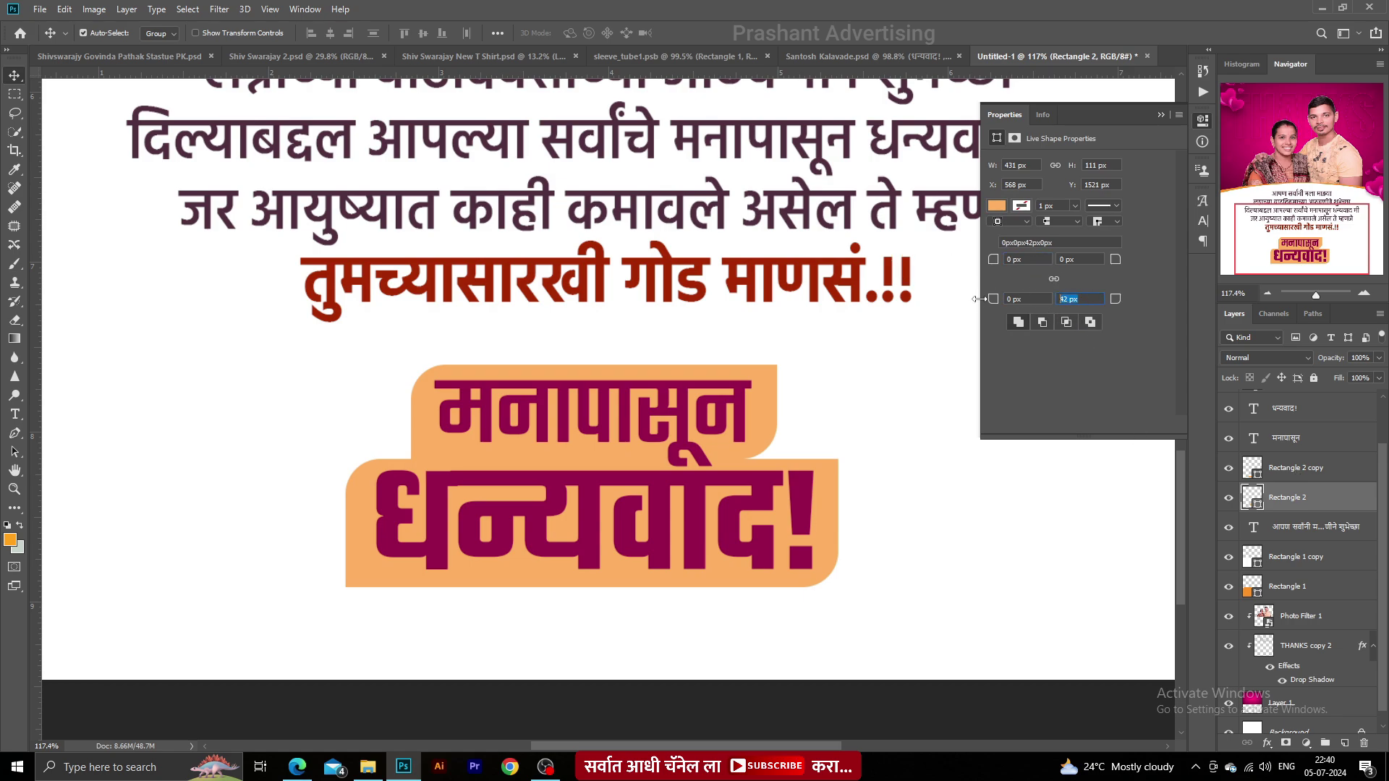
{"action": "left_click_drag", "start_coordinate": [993, 298], "coordinate": [997, 260]}
{"action": "left_click", "coordinate": [992, 260]}
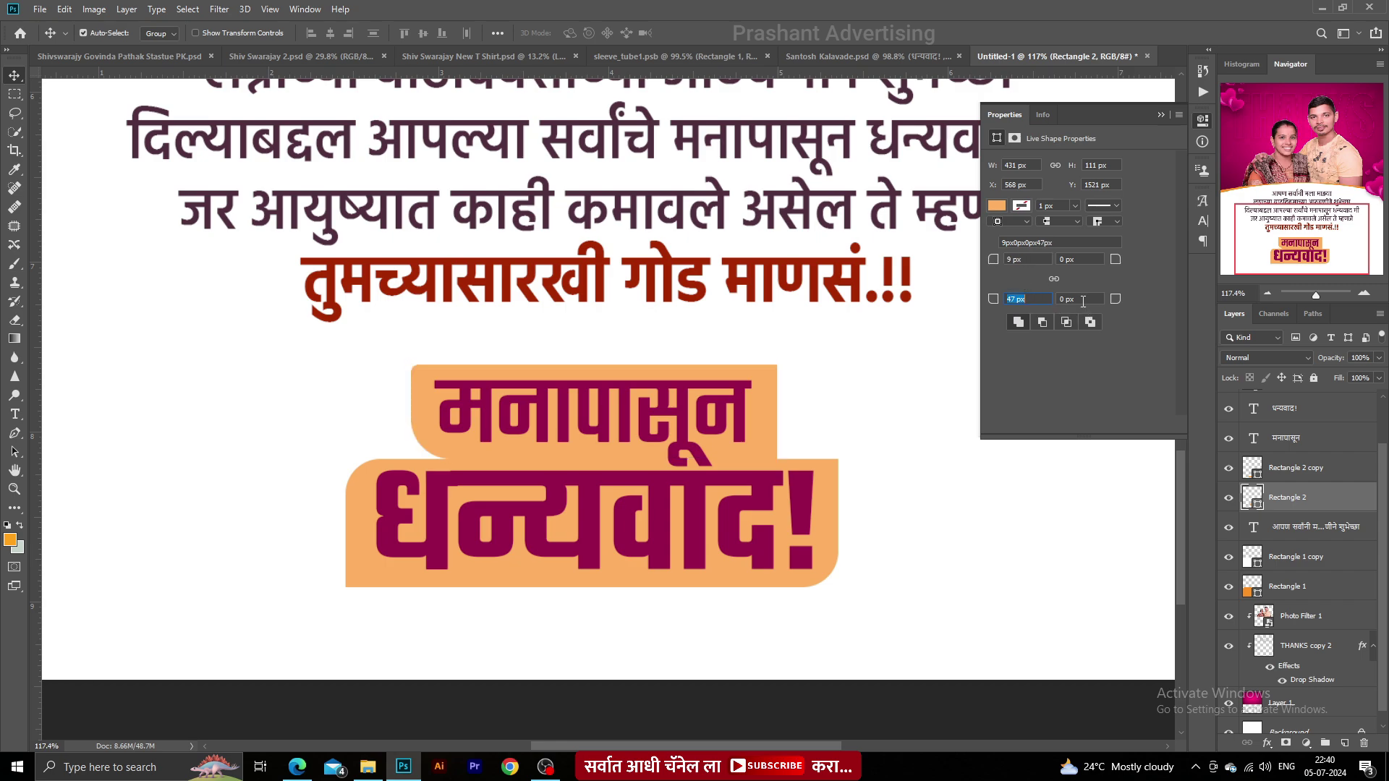
{"action": "key", "text": "Return"}
- Round the rectangle behind धन्यवाद! with 54 px top-right and bottom-left corners and 13 px for the other two
{"action": "left_click", "coordinate": [397, 538]}
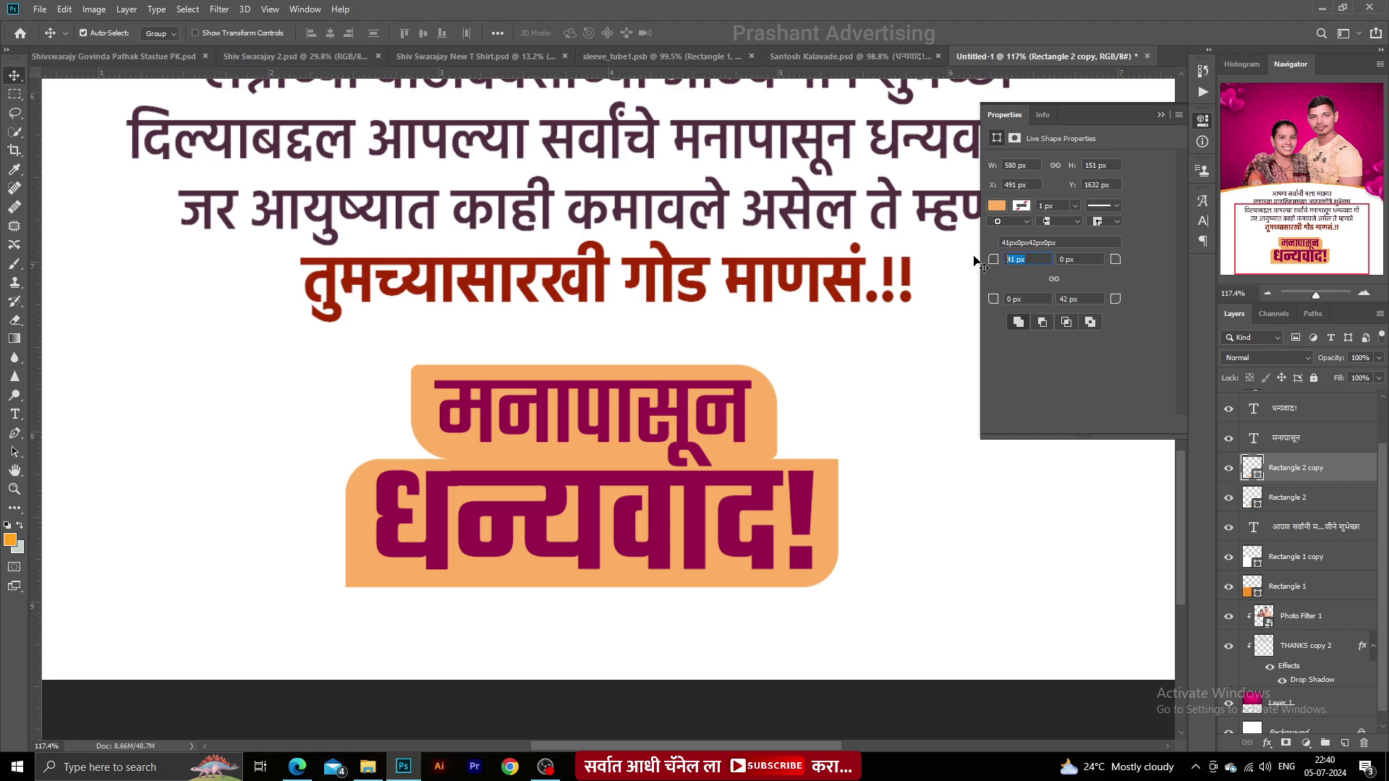
{"action": "left_click_drag", "start_coordinate": [991, 299], "coordinate": [1031, 295]}
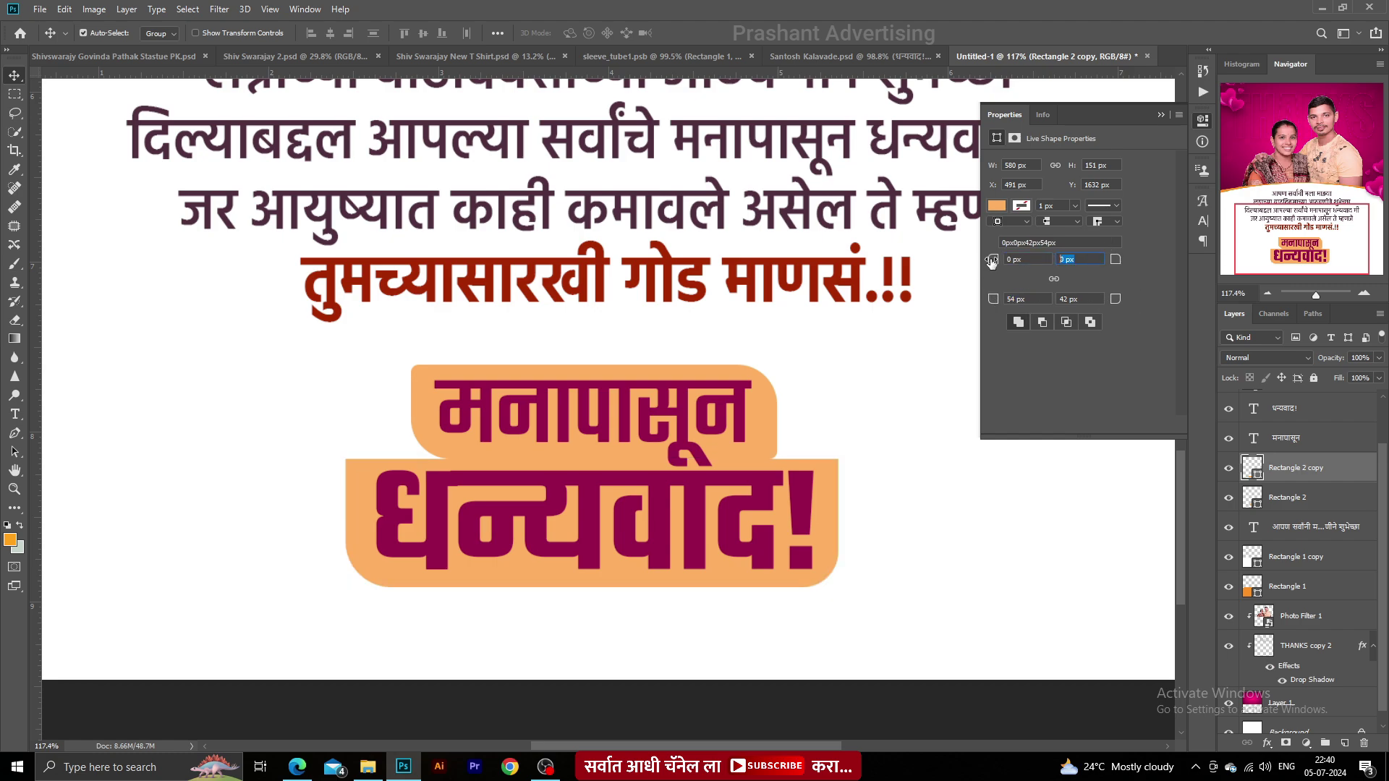
{"action": "type", "text": "54"}
{"action": "key", "text": "Return"}
{"action": "left_click", "coordinate": [991, 261]}
{"action": "left_click_drag", "start_coordinate": [996, 260], "coordinate": [999, 260]}
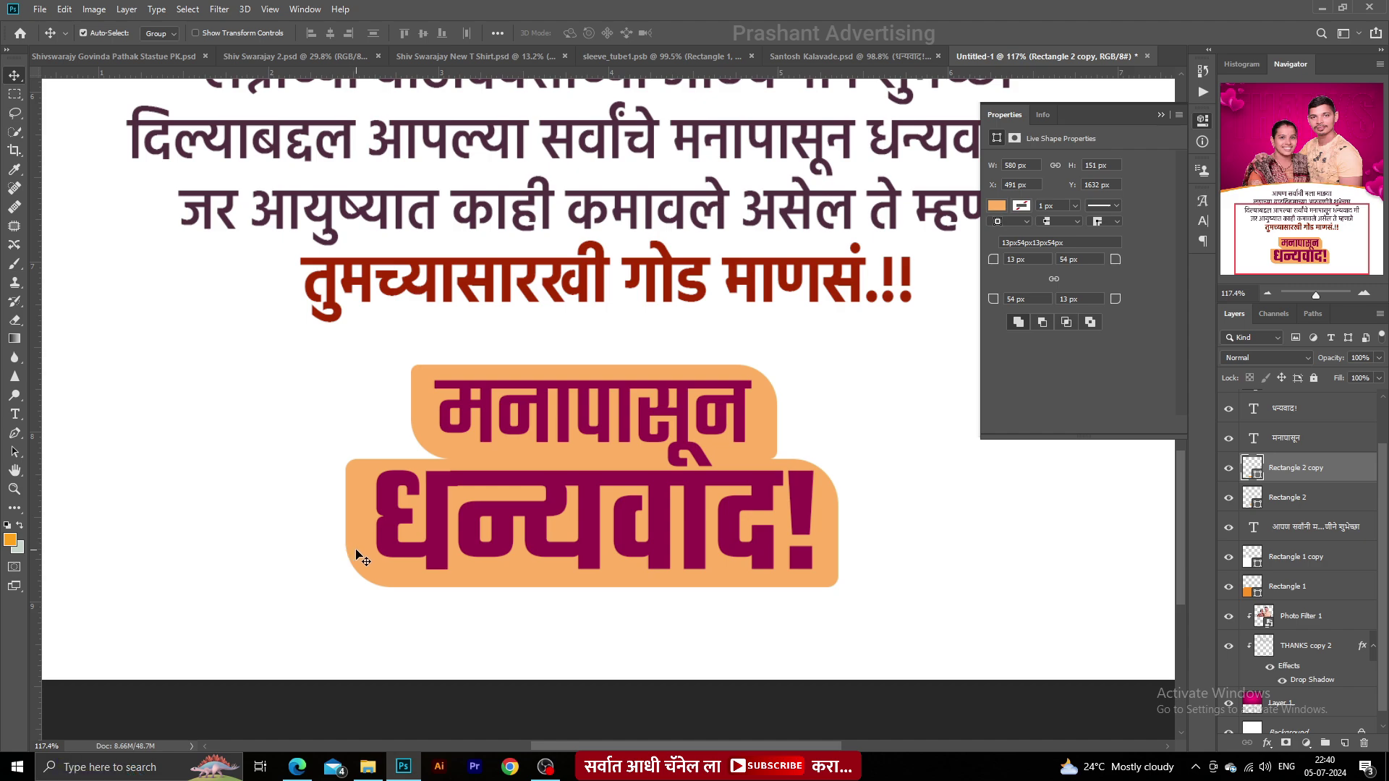
- Widen the rectangle behind धन्यवाद! symmetrically to about 109% of its width
{"action": "key", "text": "ctrl+t"}
{"action": "left_click_drag", "start_coordinate": [345, 522], "coordinate": [323, 530]}
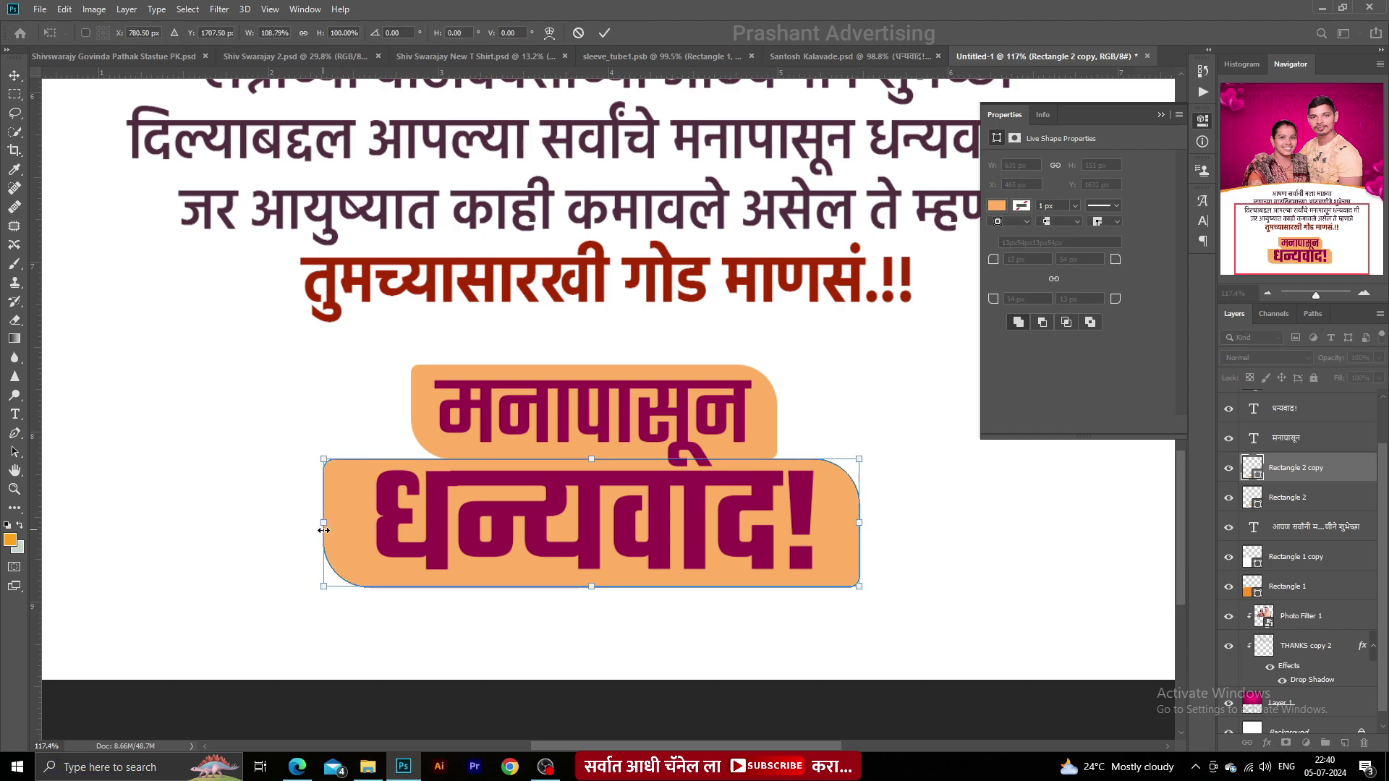
{"action": "key", "text": "Return"}
- Widen the मनापासून rectangle symmetrically to about 455 px and stack its layer above the धन्यवाद! rectangle
{"action": "left_click", "coordinate": [418, 411]}
{"action": "key", "text": "ctrl+t"}
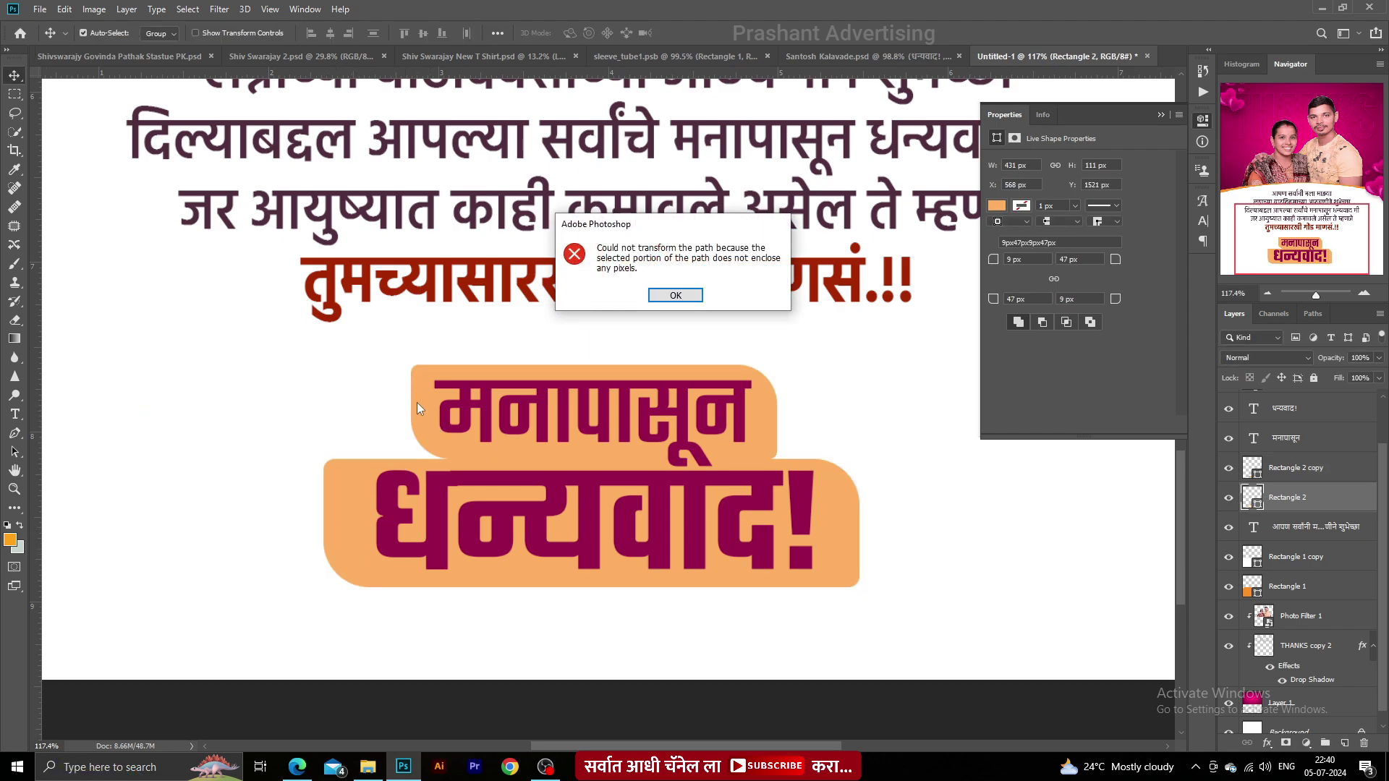
{"action": "key", "text": "Return"}
{"action": "key", "text": "ctrl+t"}
{"action": "left_click_drag", "start_coordinate": [408, 407], "coordinate": [398, 408]}
{"action": "key", "text": "Return"}
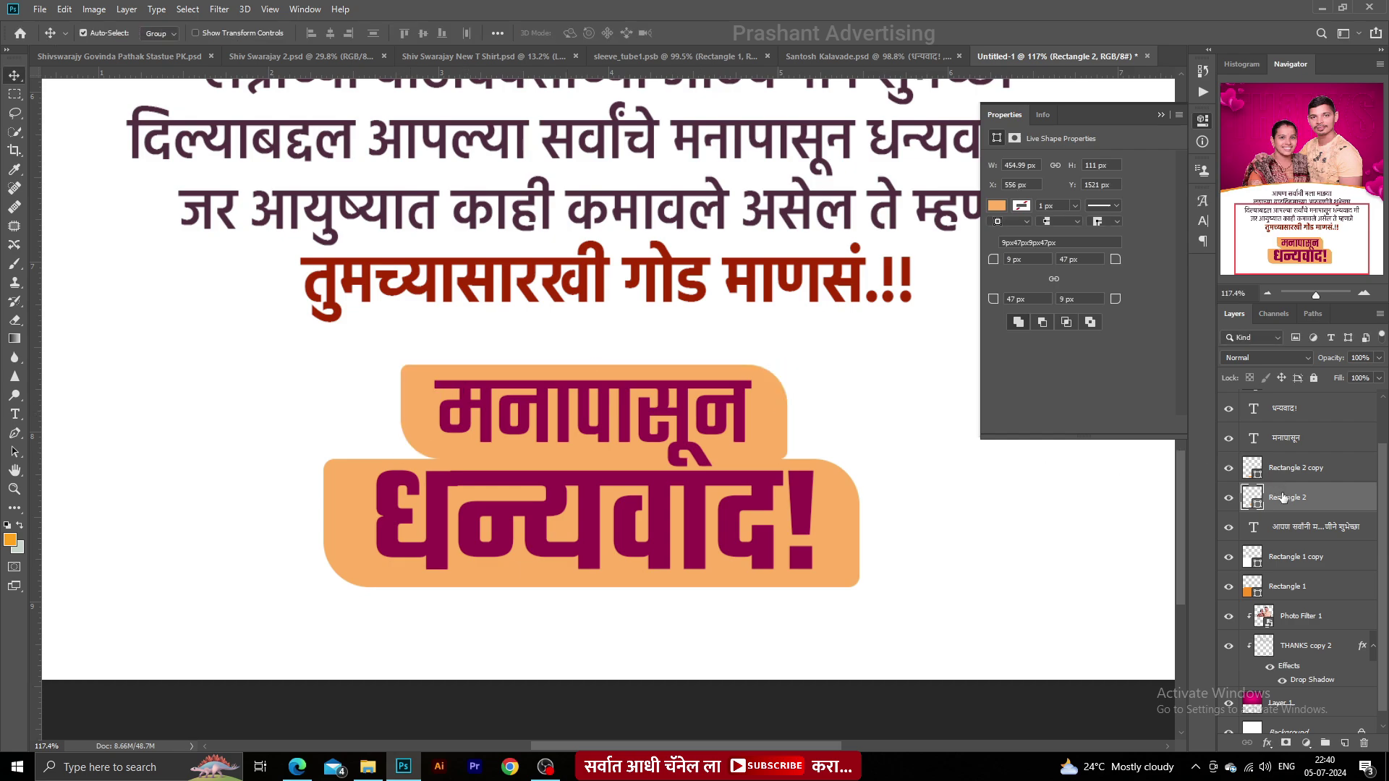
{"action": "left_click_drag", "start_coordinate": [1282, 498], "coordinate": [1286, 458]}
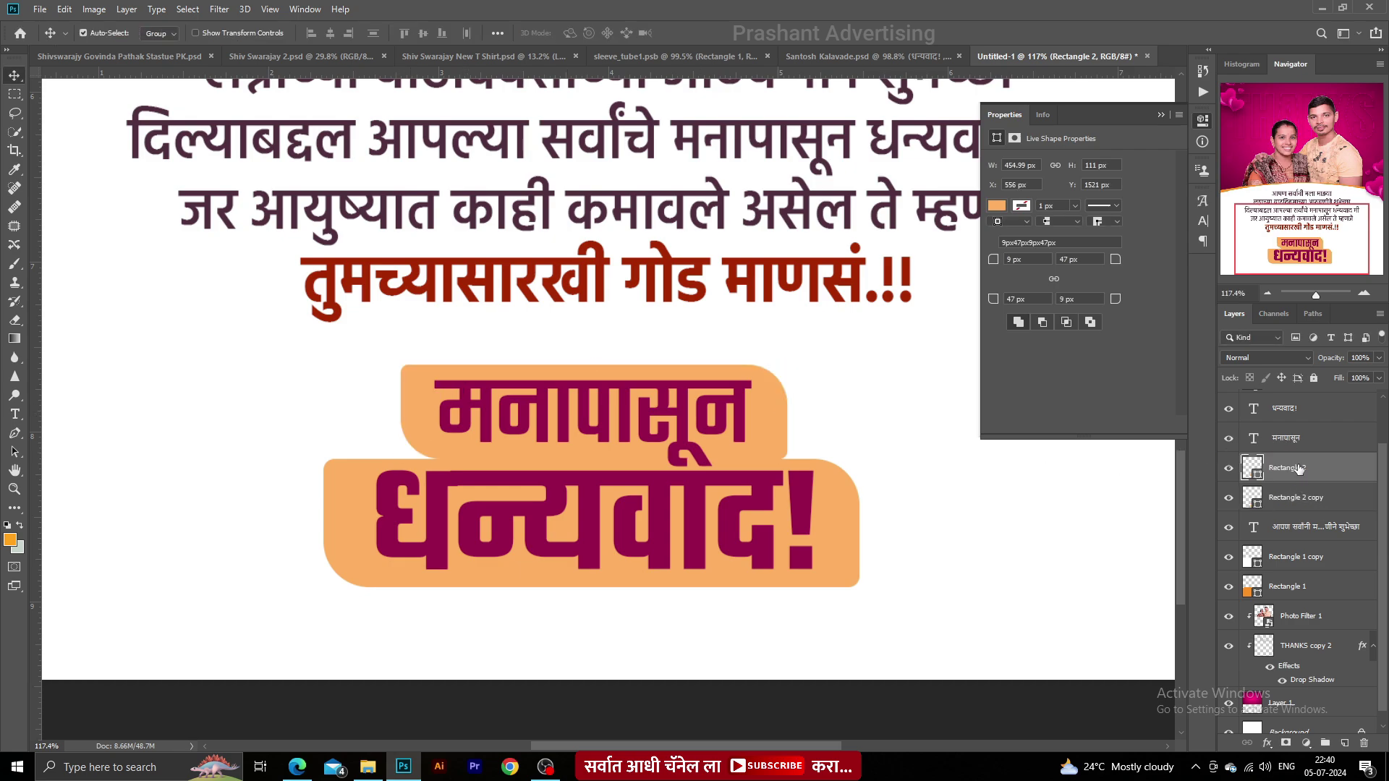
- Recolour both title lines, मनापासून and धन्यवाद!, to white
{"action": "scroll", "coordinate": [568, 439], "scroll_direction": "down", "scroll_amount": 2}
{"action": "left_click", "coordinate": [1289, 435]}
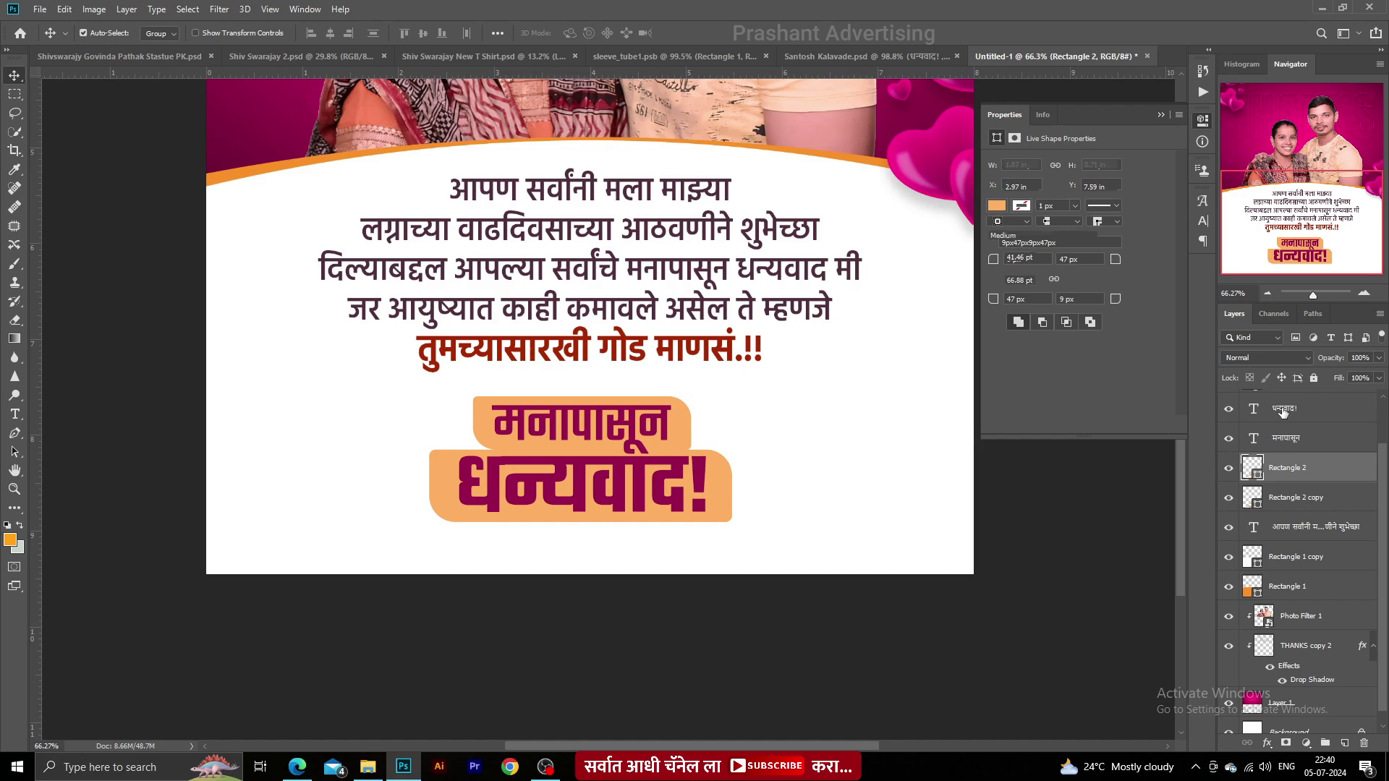
{"action": "left_click", "coordinate": [1284, 411], "text": "shift"}
{"action": "key", "text": "t"}
{"action": "scroll", "coordinate": [596, 435], "scroll_direction": "up", "scroll_amount": 3}
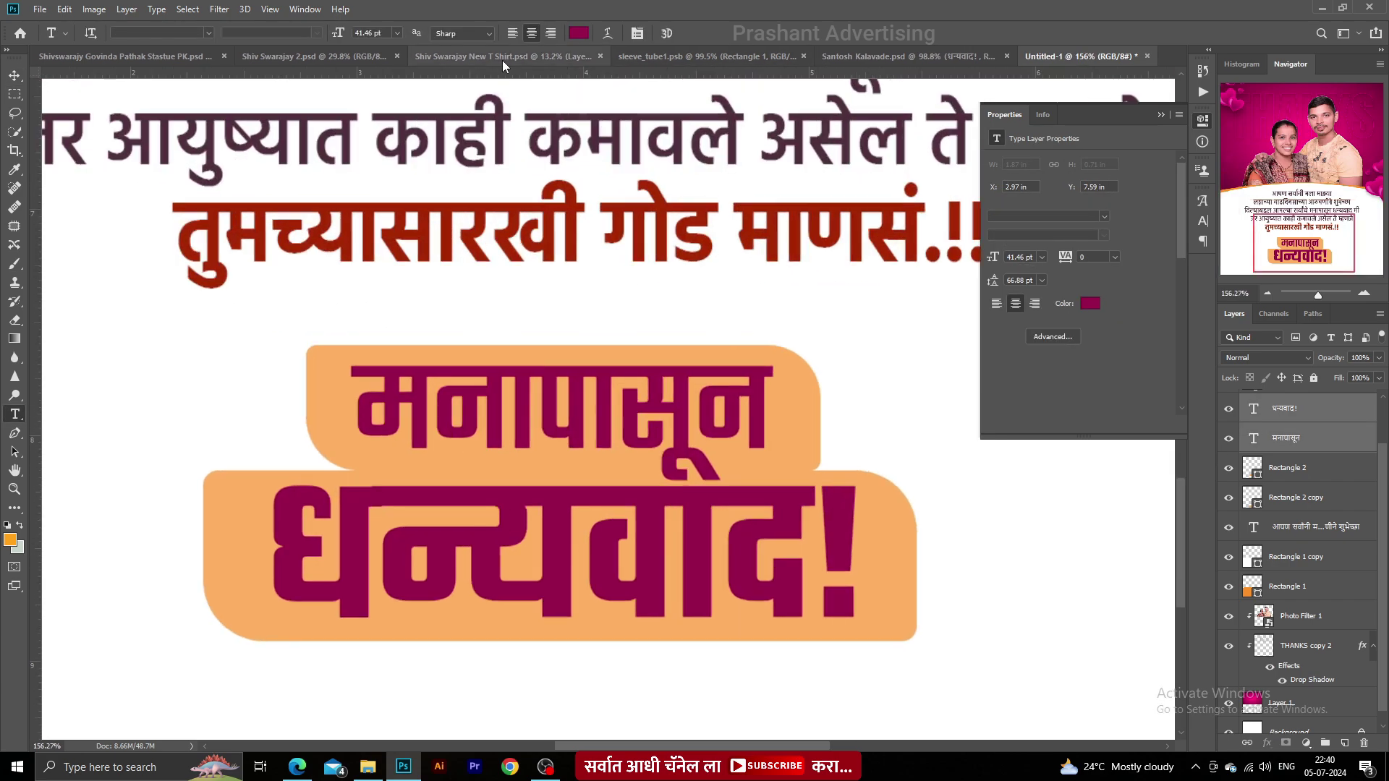
{"action": "left_click", "coordinate": [578, 33]}
{"action": "left_click_drag", "start_coordinate": [1070, 415], "coordinate": [936, 357]}
{"action": "key", "text": "Return"}
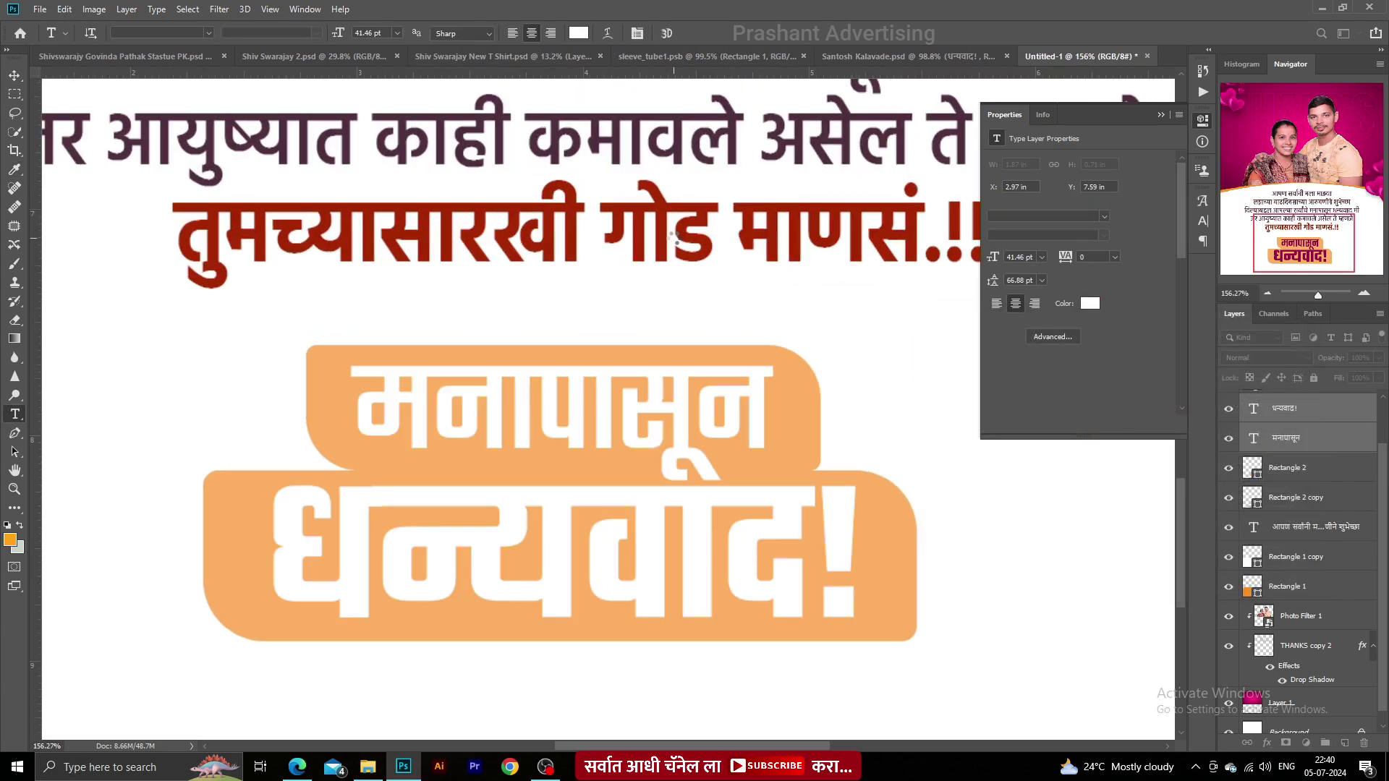
- Paste the blue-purple bokeh texture above the मनापासून rectangle, clip it to that shape and adjust its position
{"action": "left_click", "coordinate": [1285, 472]}
{"action": "key", "text": "space"}
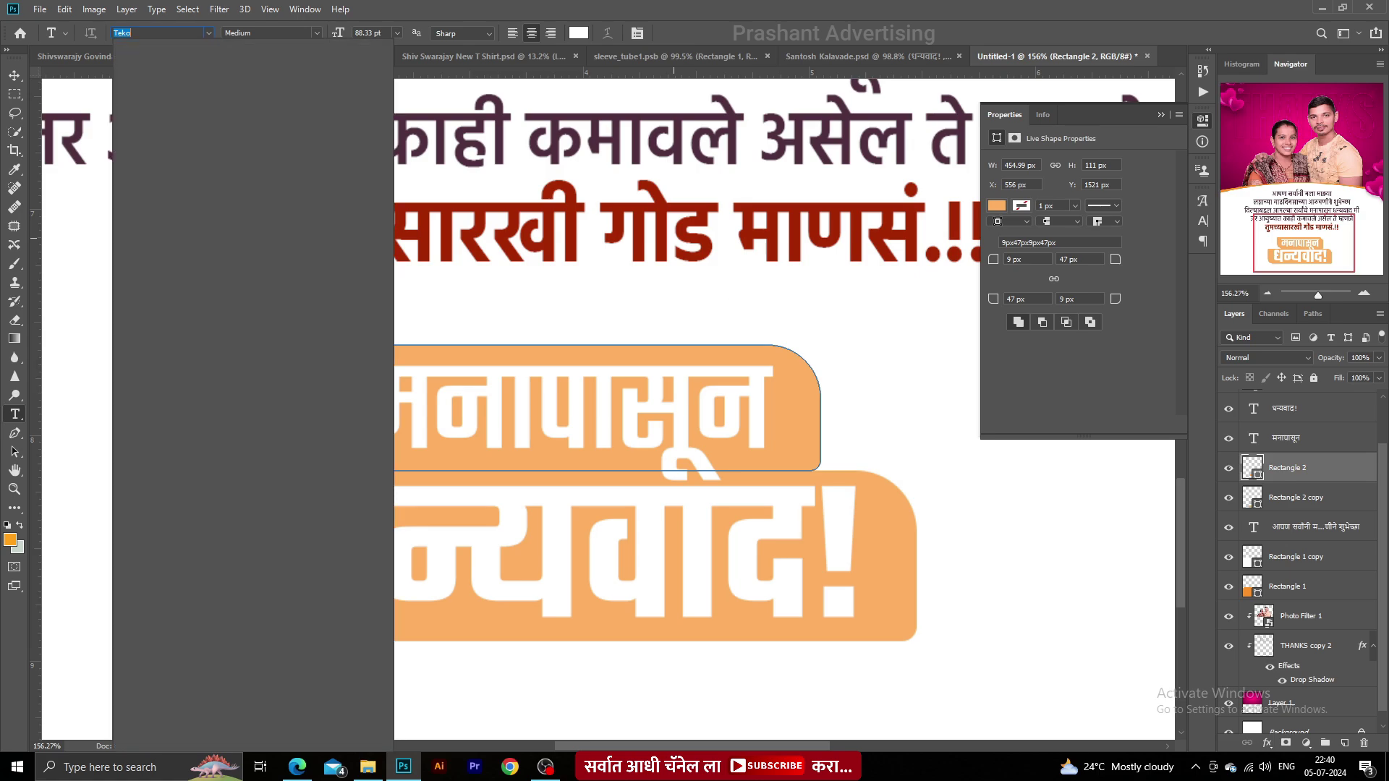
{"action": "left_click", "coordinate": [14, 76]}
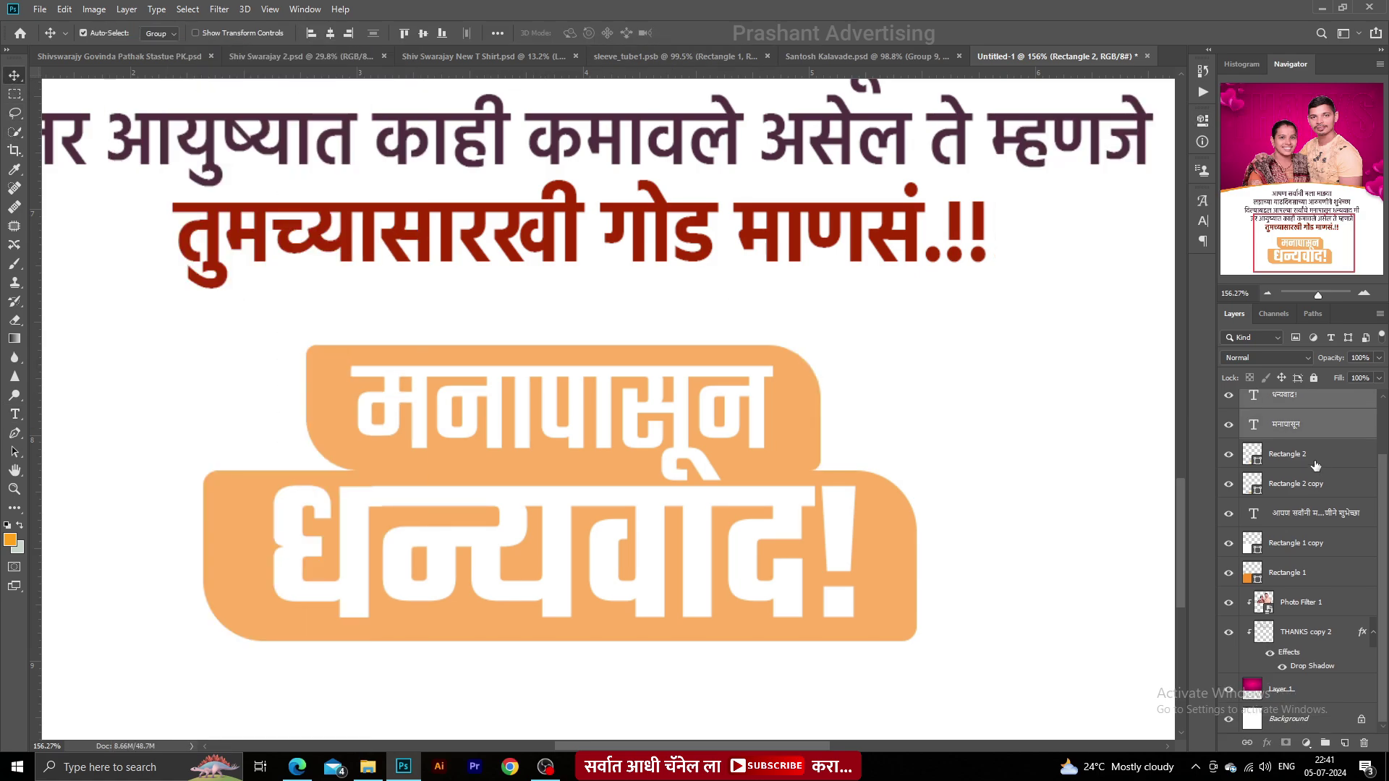
{"action": "left_click", "coordinate": [1313, 465]}
{"action": "key", "text": "ctrl+v"}
{"action": "right_click", "coordinate": [1281, 456]}
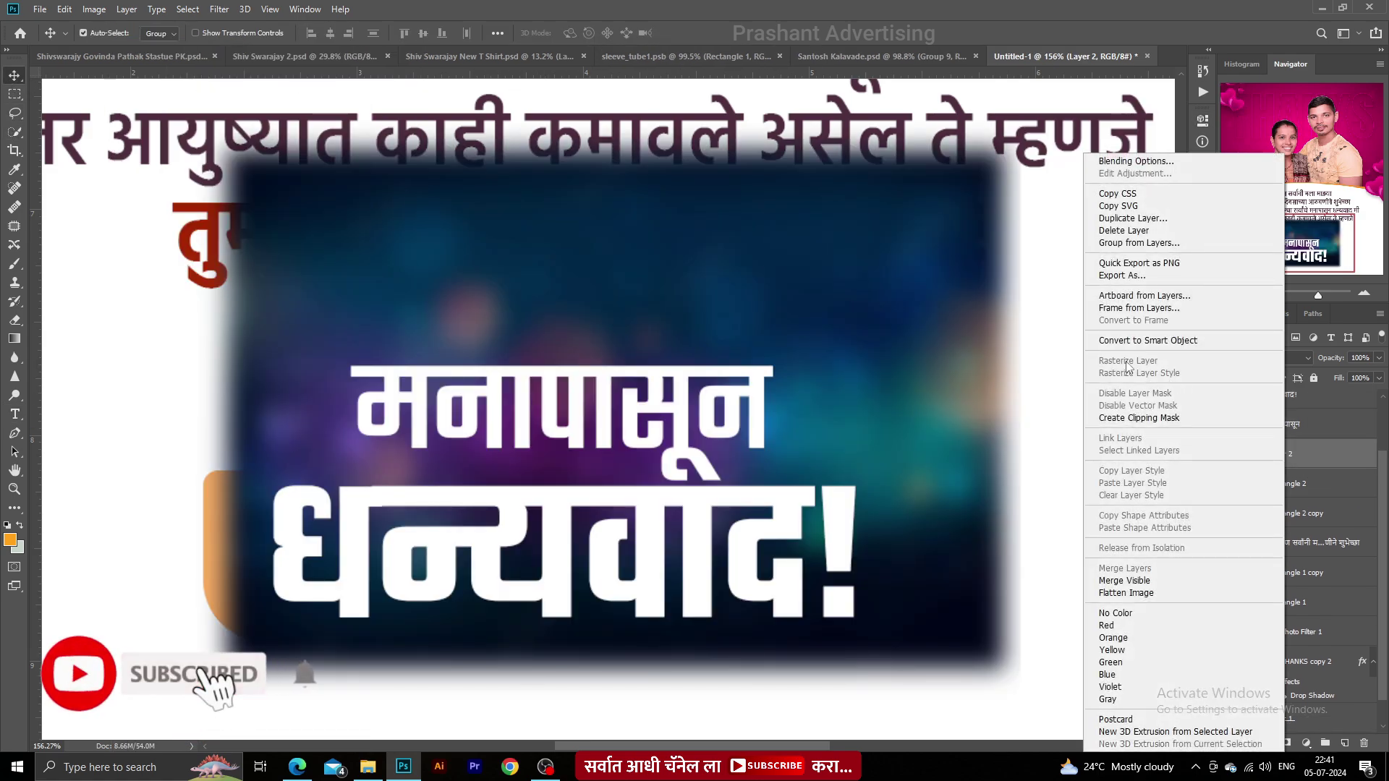
{"action": "left_click", "coordinate": [1172, 419]}
{"action": "key", "text": "ctrl+t"}
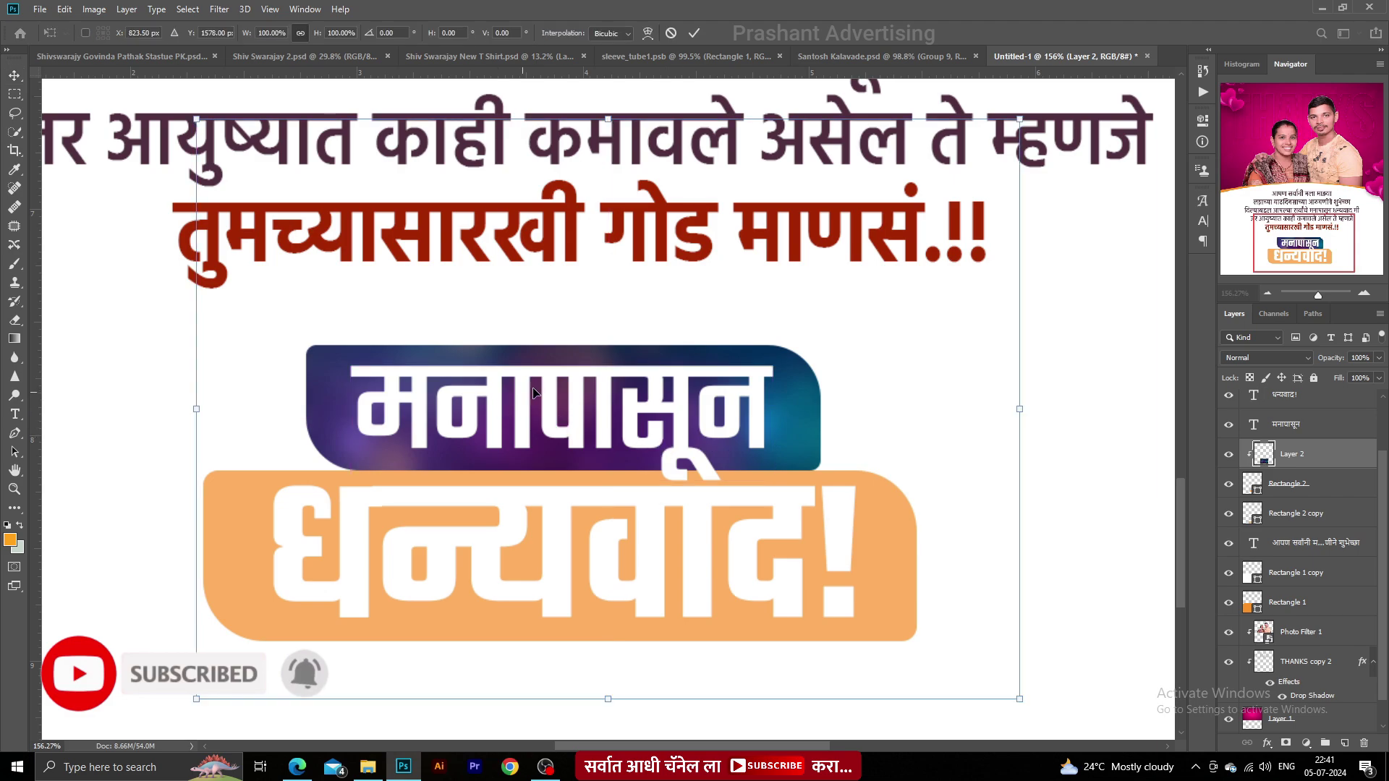
{"action": "scroll", "coordinate": [529, 392], "scroll_direction": "down", "scroll_amount": 2}
{"action": "left_click_drag", "start_coordinate": [437, 443], "coordinate": [448, 443]}
{"action": "key", "text": "Return"}
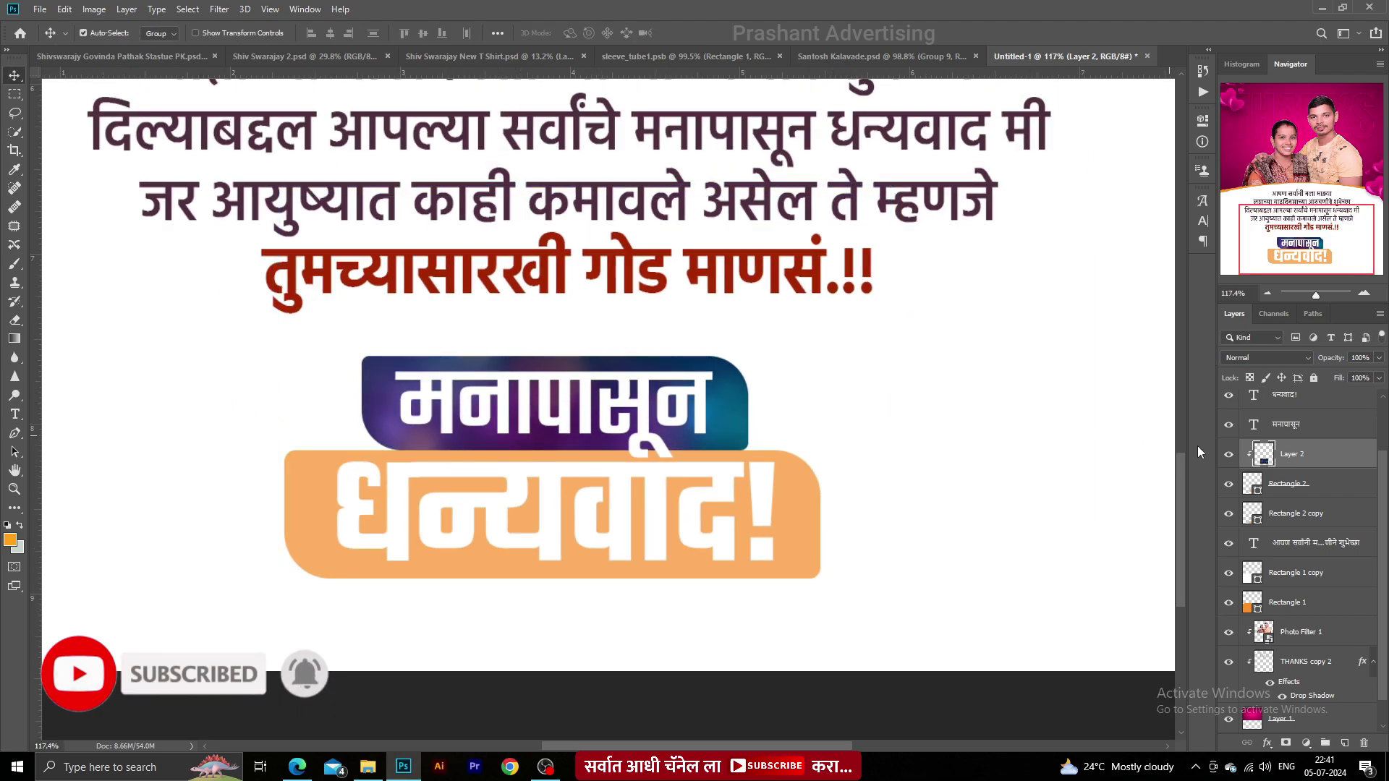
- Paste the golden-brown bokeh texture above the धन्यवाद! rectangle and clip it to that shape
{"action": "left_click", "coordinate": [1300, 512]}
{"action": "key", "text": "ctrl+v"}
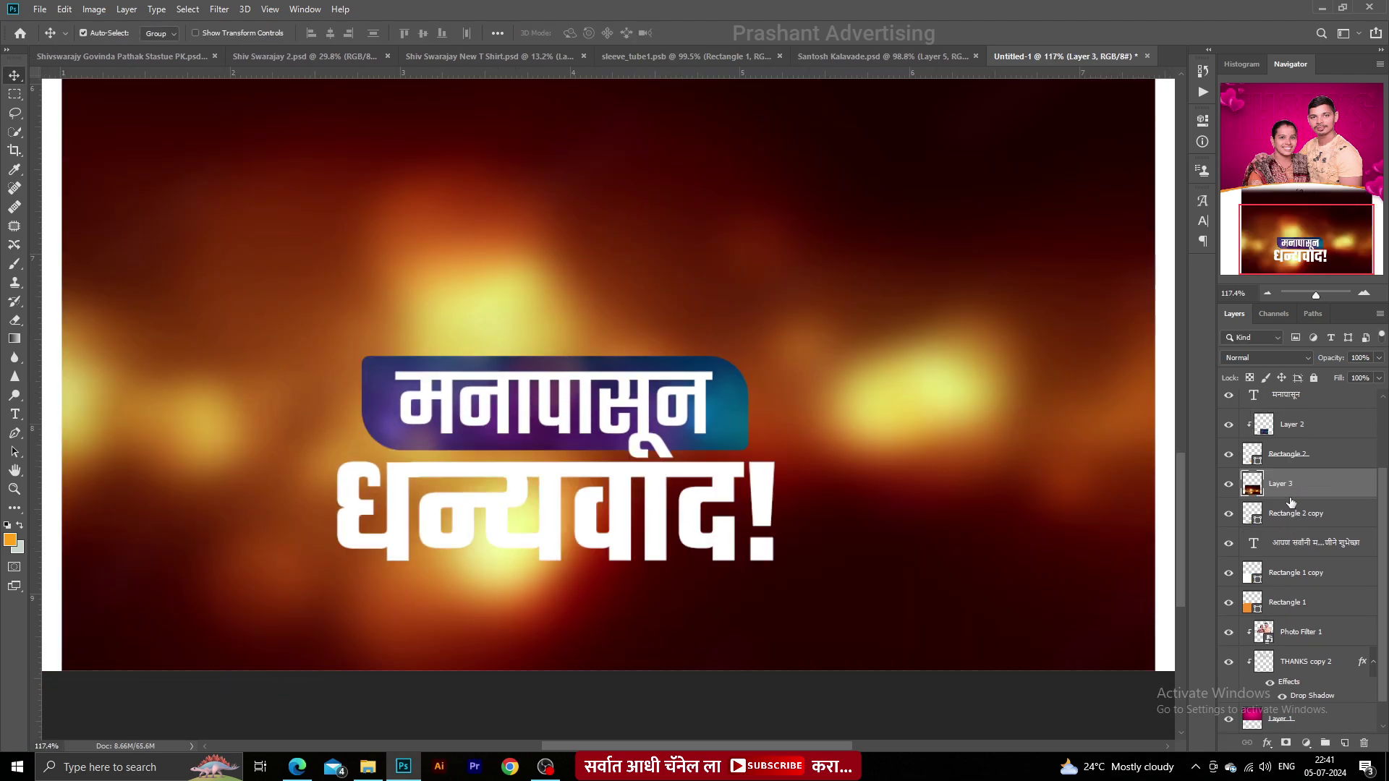
{"action": "right_click", "coordinate": [1285, 454]}
{"action": "left_click", "coordinate": [1143, 418]}
- Scale the golden-brown texture to about 76% and position it so it fills the धन्यवाद! rectangle with its glowing spots
{"action": "scroll", "coordinate": [506, 362], "scroll_direction": "down", "scroll_amount": 3}
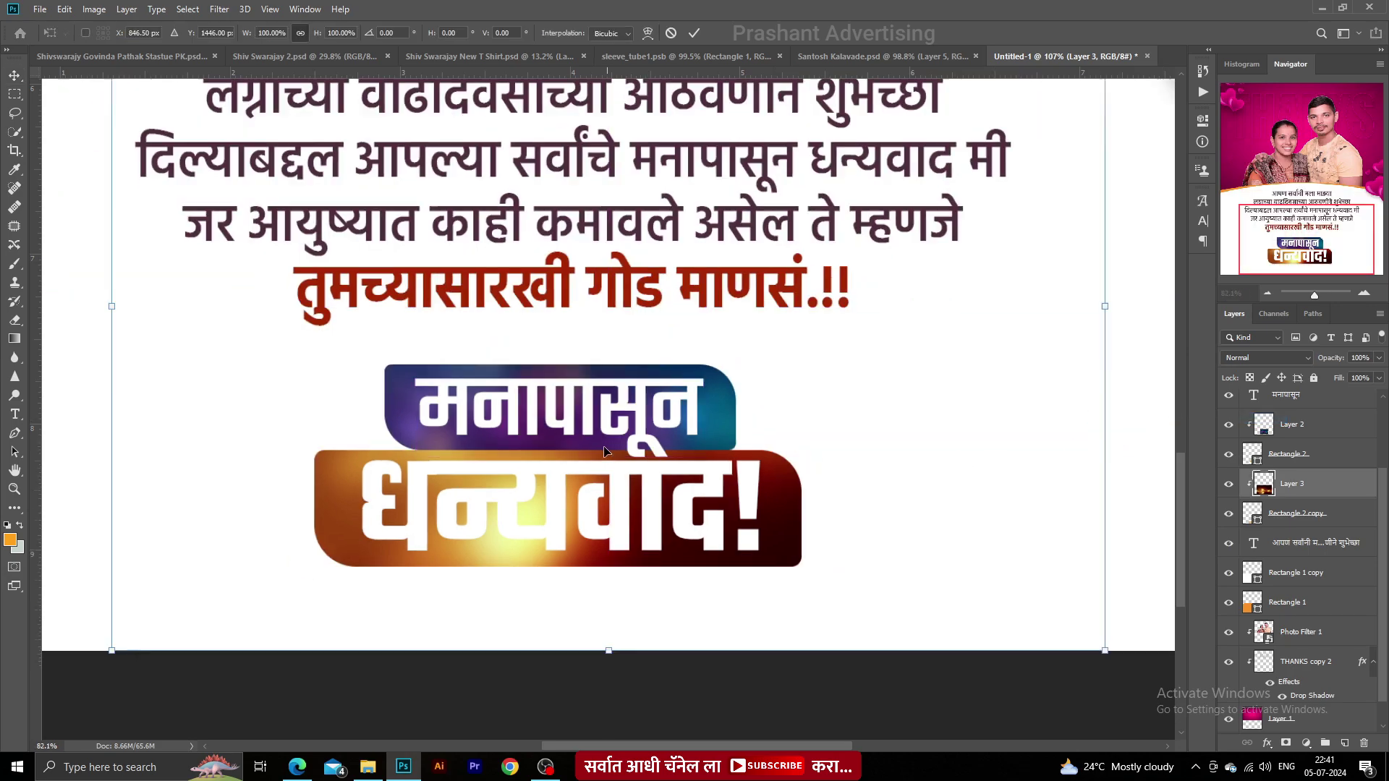
{"action": "key", "text": "ctrl+t"}
{"action": "left_click_drag", "start_coordinate": [259, 107], "coordinate": [371, 185]}
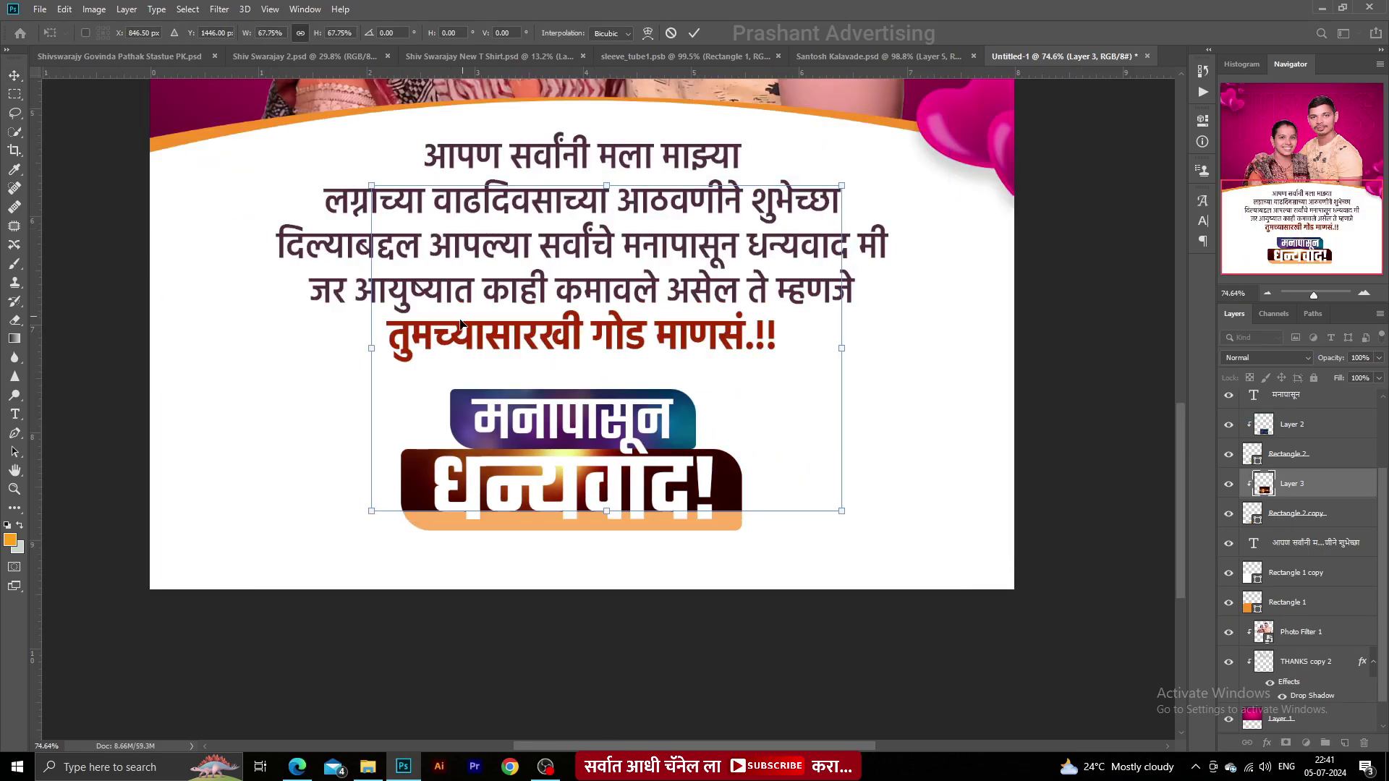
{"action": "left_click_drag", "start_coordinate": [464, 316], "coordinate": [417, 426]}
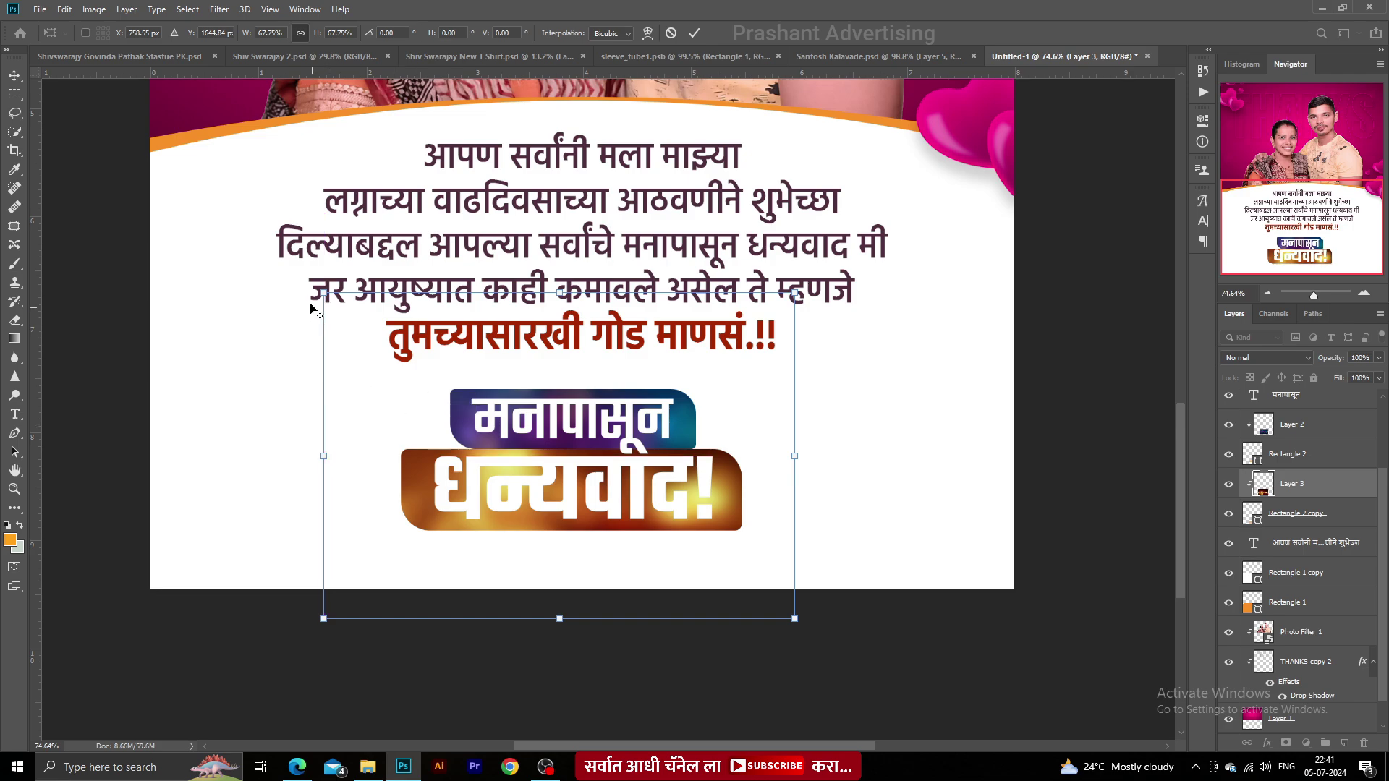
{"action": "left_click_drag", "start_coordinate": [332, 289], "coordinate": [152, 261]}
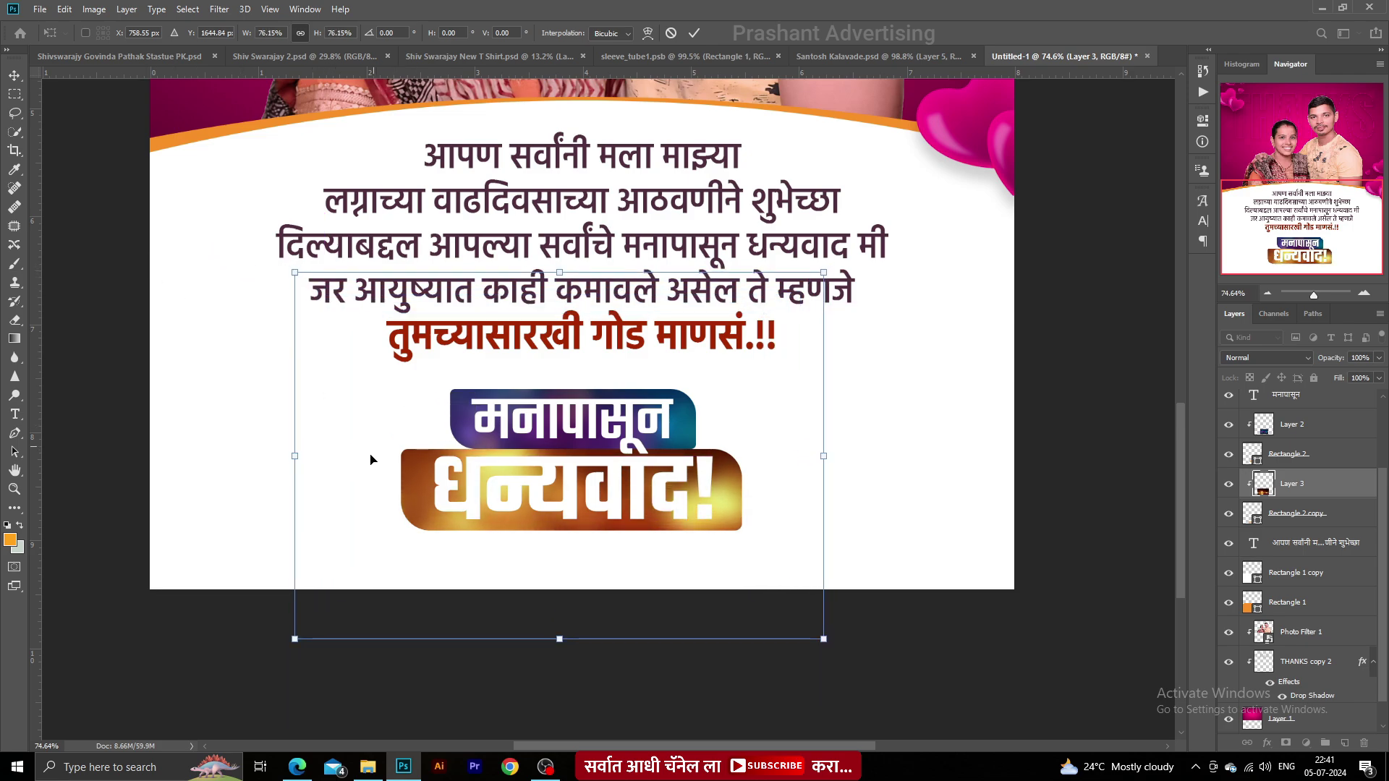
{"action": "mouse_move", "coordinate": [372, 459]}
{"action": "left_mouse_down"}
{"action": "mouse_move", "coordinate": [324, 518]}
{"action": "mouse_move", "coordinate": [396, 459]}
{"action": "mouse_move", "coordinate": [400, 395]}
{"action": "mouse_move", "coordinate": [396, 463]}
{"action": "left_mouse_up"}
{"action": "key", "text": "Return"}
- Group both title texts with their rectangles and clipped textures
{"action": "scroll", "coordinate": [694, 467], "scroll_direction": "up", "scroll_amount": 3}
{"action": "left_click", "coordinate": [1292, 513]}
{"action": "scroll", "coordinate": [1290, 514], "scroll_direction": "up", "scroll_amount": 3}
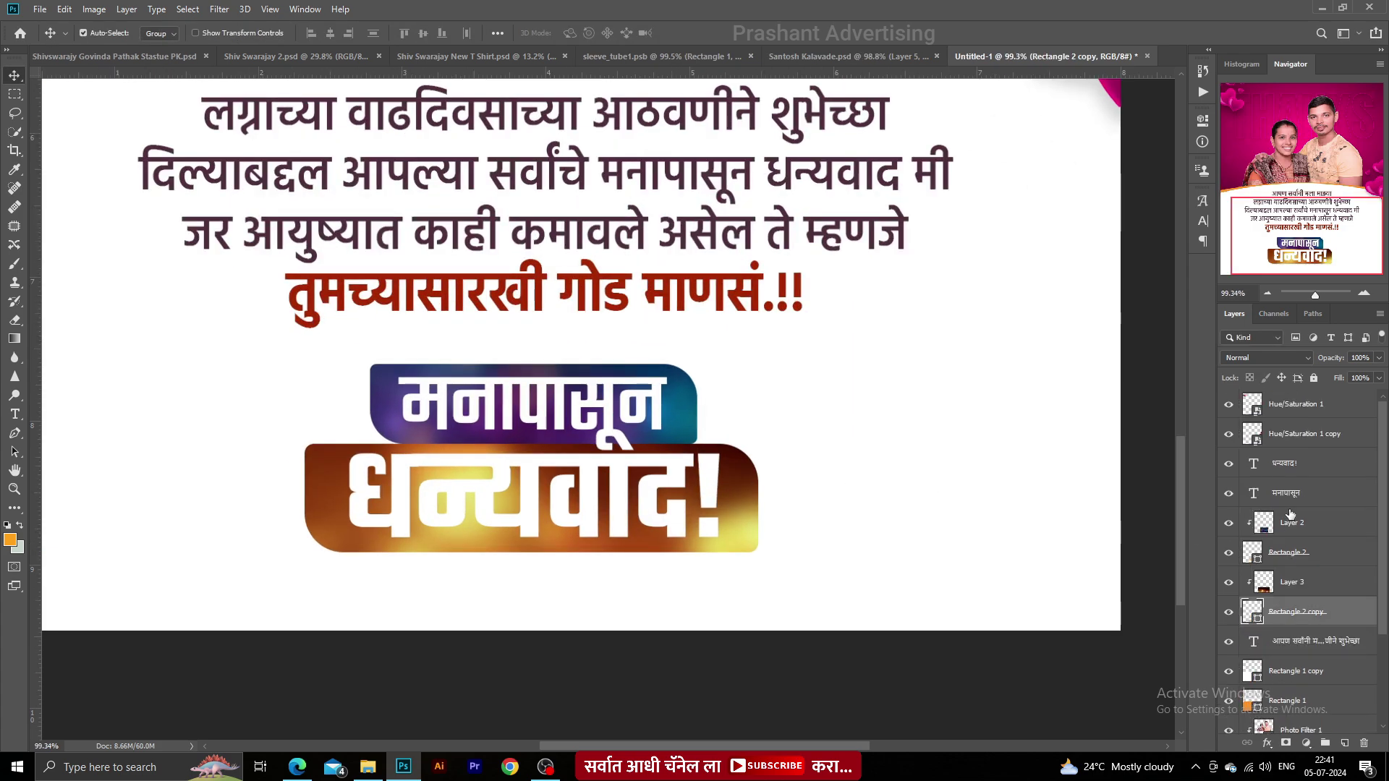
{"action": "left_click", "coordinate": [1294, 478], "text": "shift"}
{"action": "key", "text": "ctrl+g"}
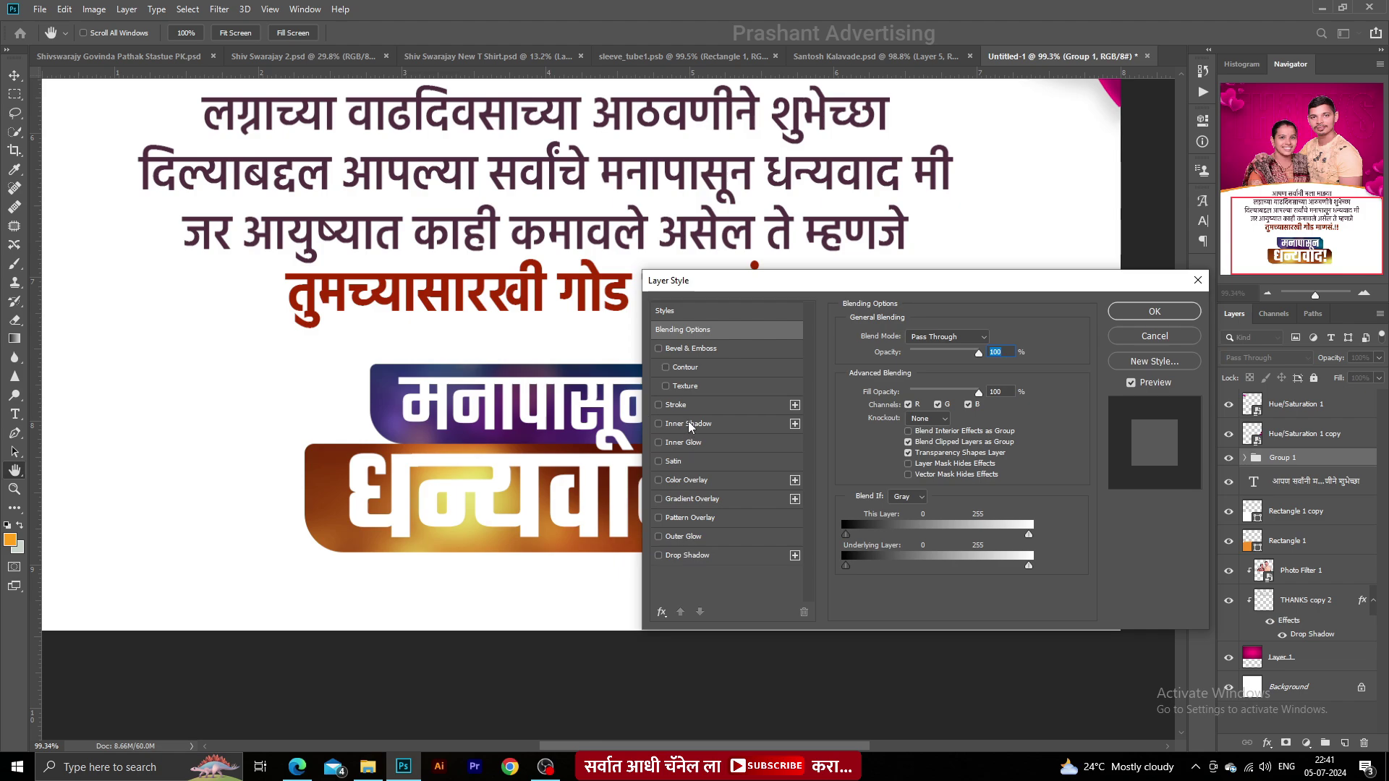
- Add Inner Shadow, Outer Glow and Drop Shadow effects to the title group and expand its layers
{"action": "left_click", "coordinate": [688, 424]}
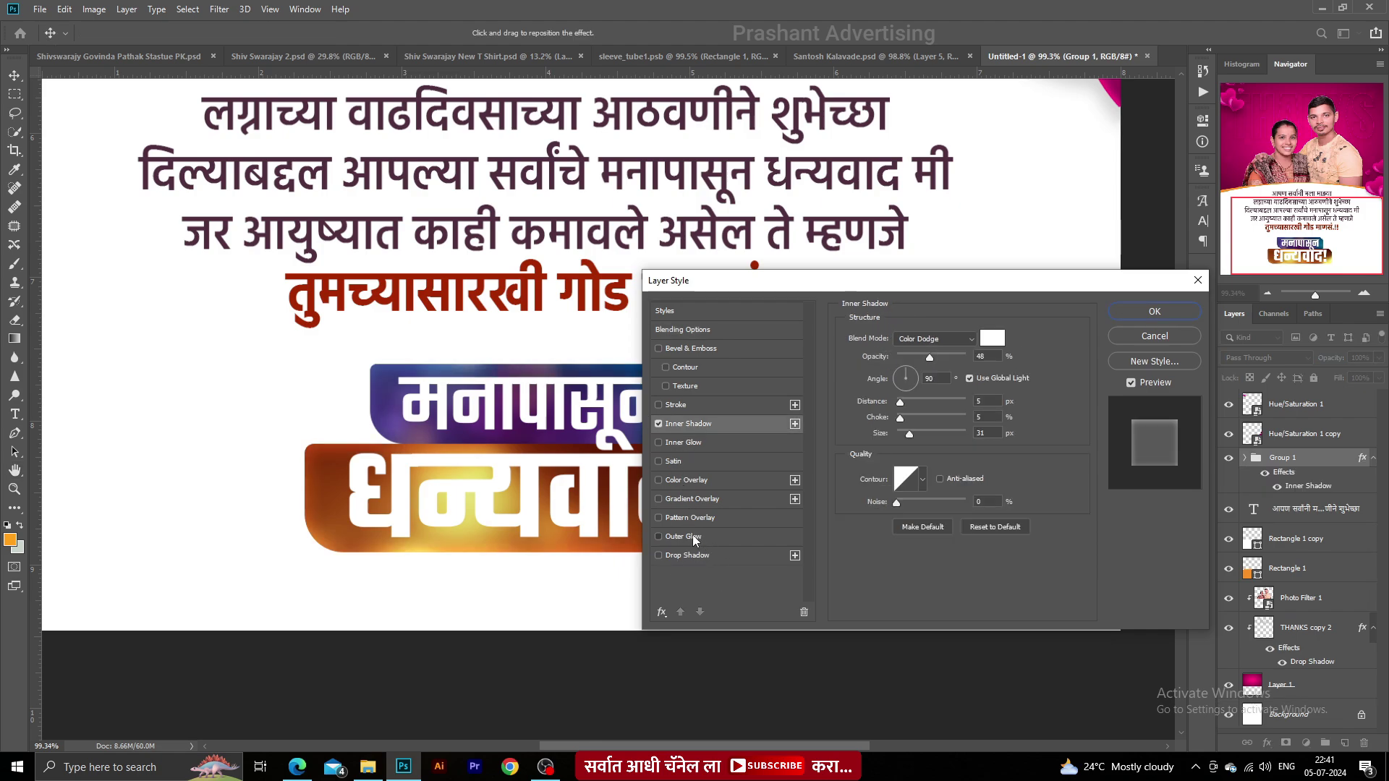
{"action": "left_click", "coordinate": [692, 537]}
{"action": "left_click", "coordinate": [698, 555]}
{"action": "key", "text": "Return"}
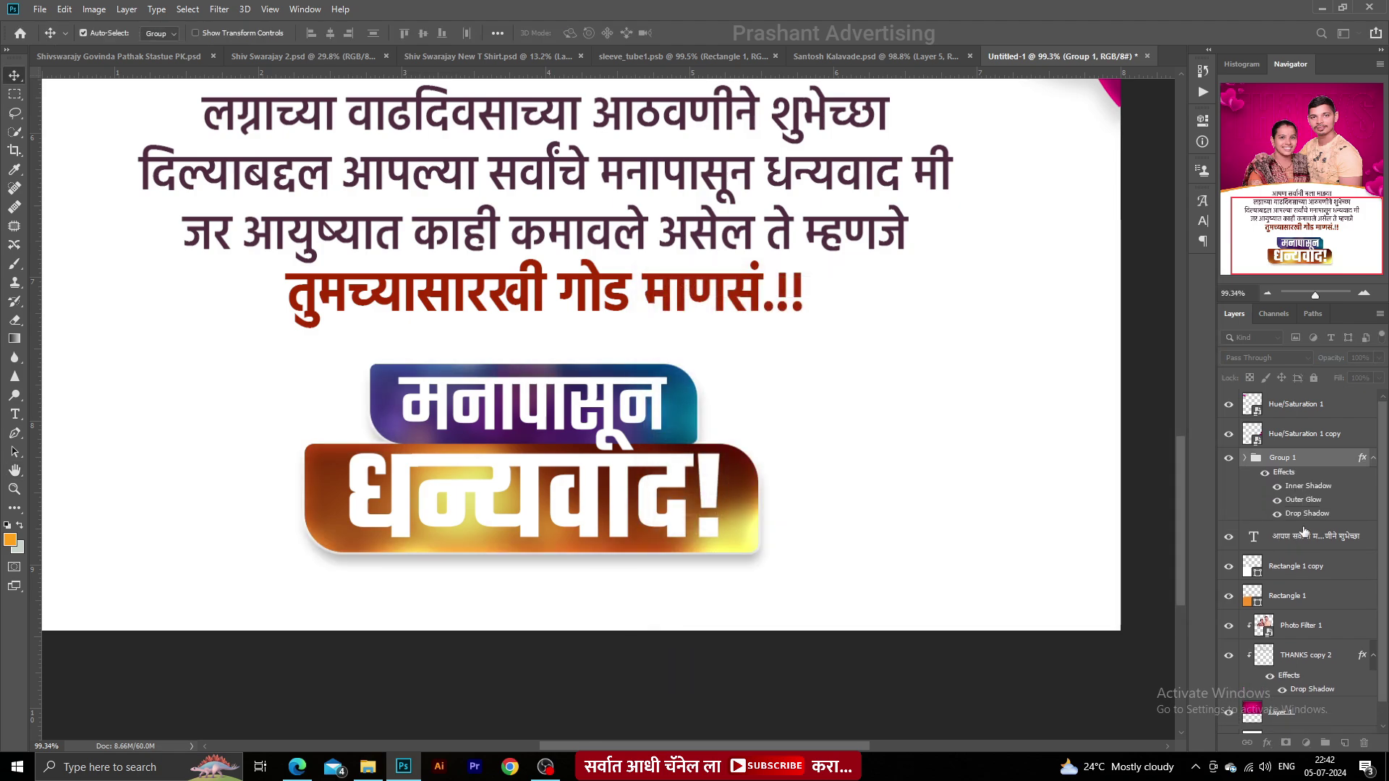
{"action": "left_click", "coordinate": [1246, 458]}
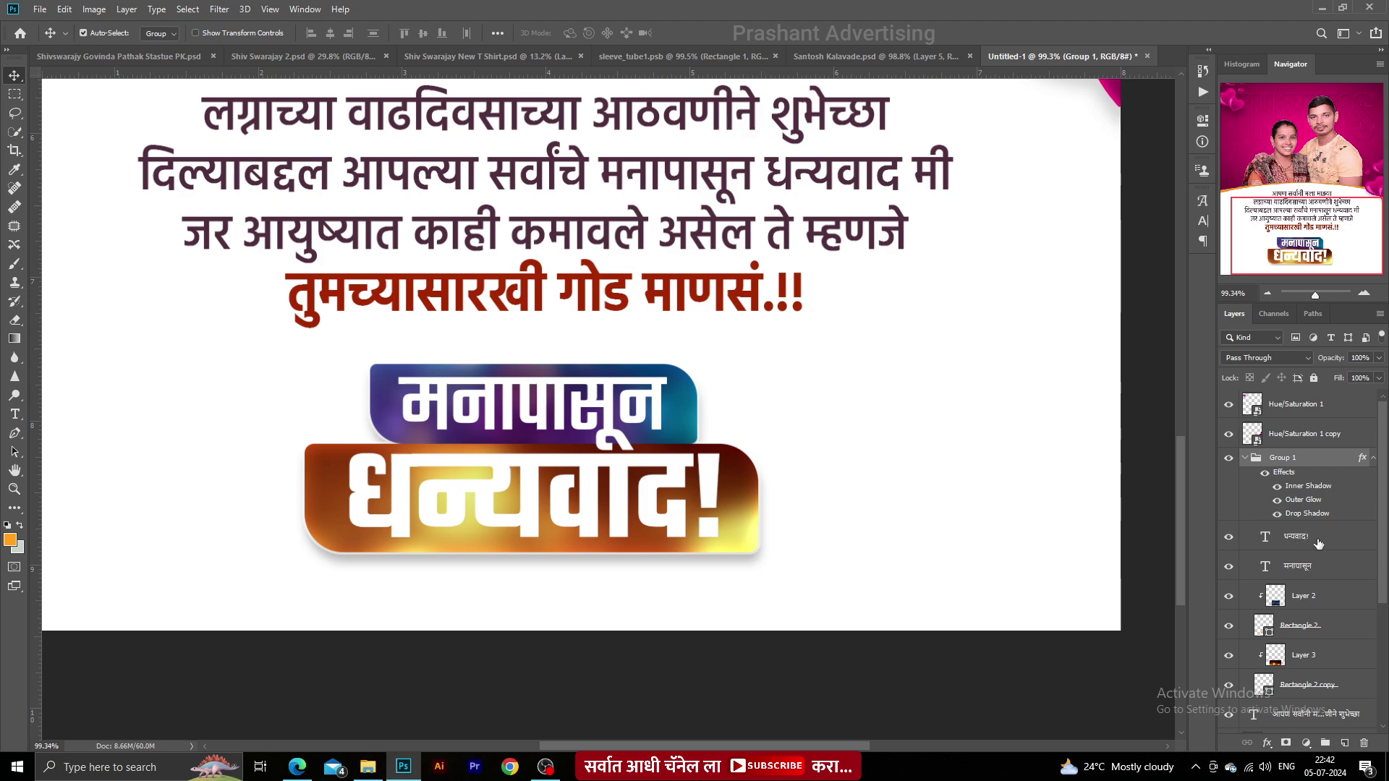
- Add a Drop Shadow to the धन्यवाद! text with distance 10 px, size 7 px and increased opacity
{"action": "left_click", "coordinate": [1318, 541]}
{"action": "key", "text": "F2"}
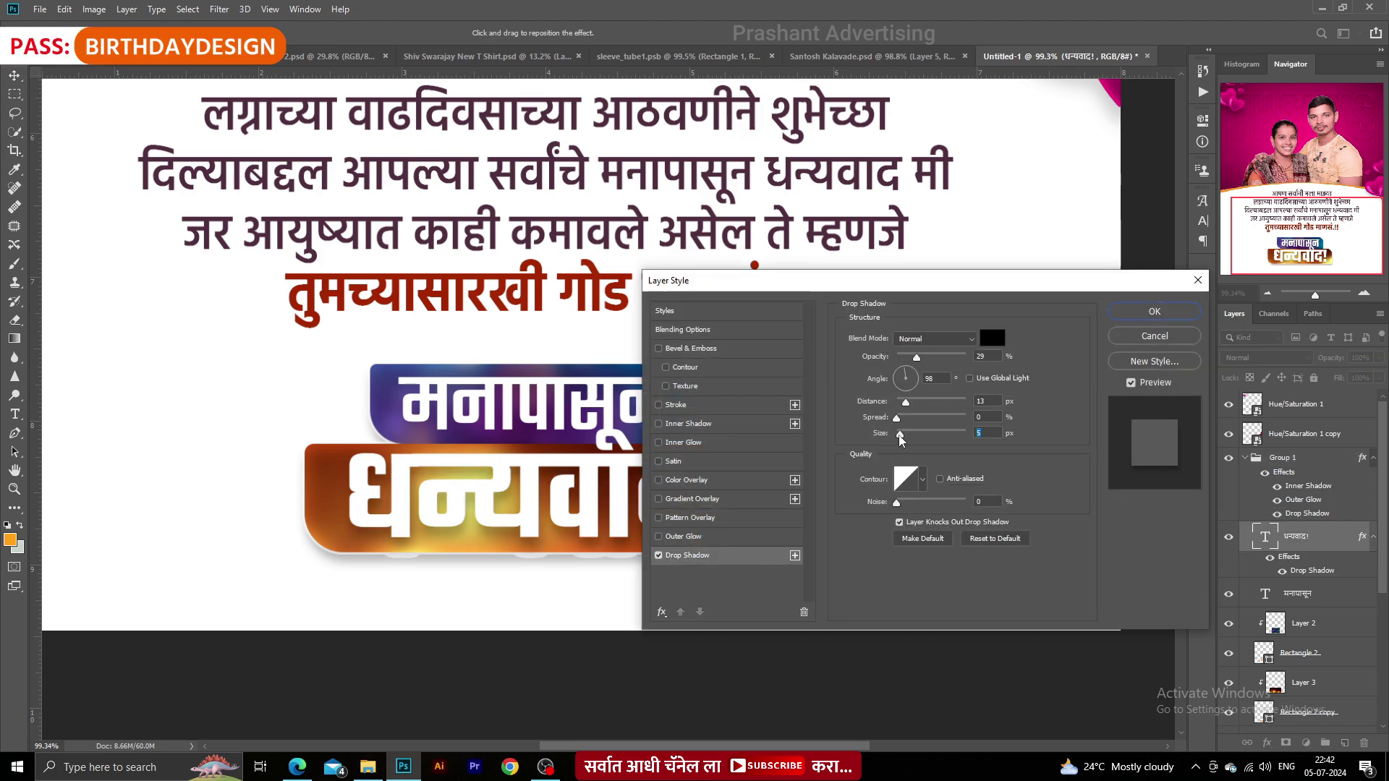
{"action": "left_click_drag", "start_coordinate": [901, 437], "coordinate": [907, 406]}
{"action": "left_click_drag", "start_coordinate": [916, 358], "coordinate": [931, 360]}
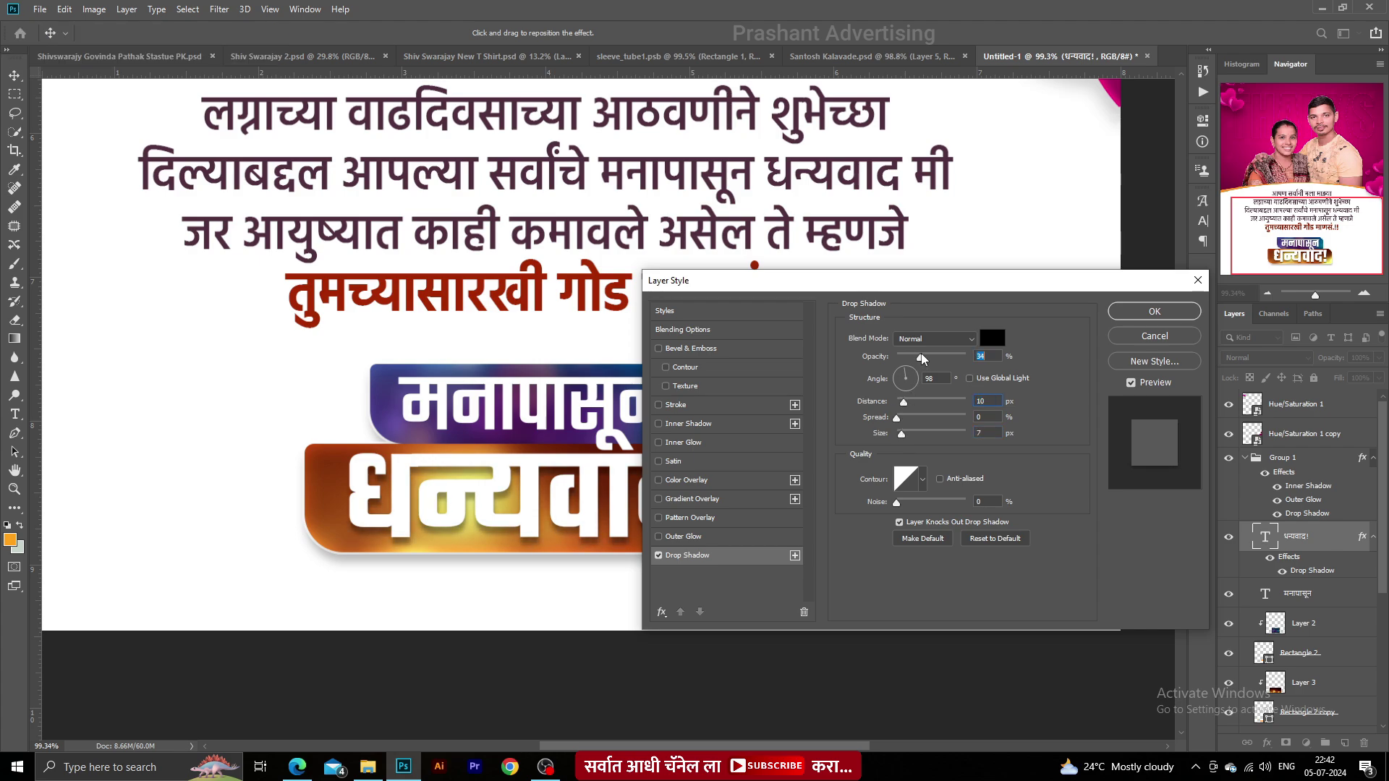
{"action": "key", "text": "Return"}
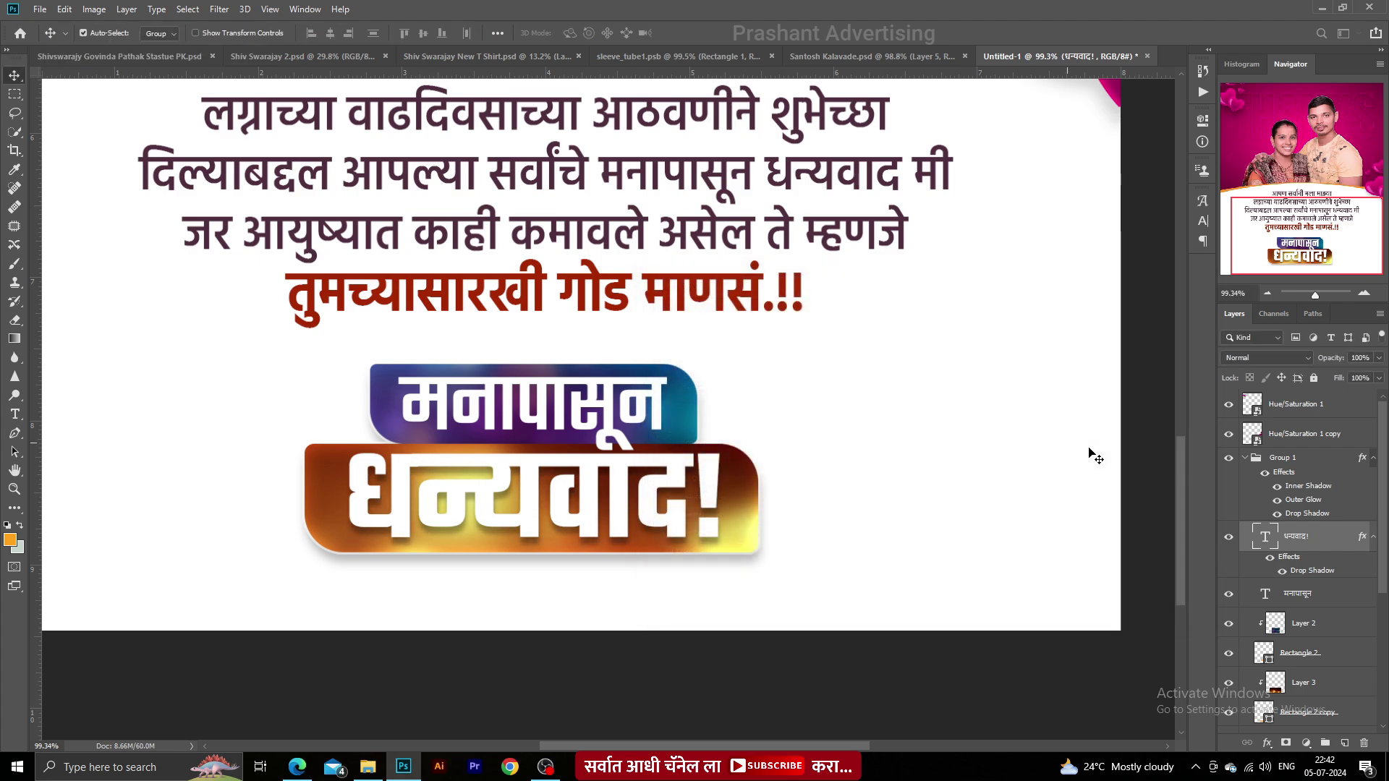
- Apply a Drop Shadow effect to the मनापासून text as well
{"action": "double_click", "coordinate": [1337, 593]}
{"action": "left_click", "coordinate": [753, 559]}
{"action": "key", "text": "Return"}
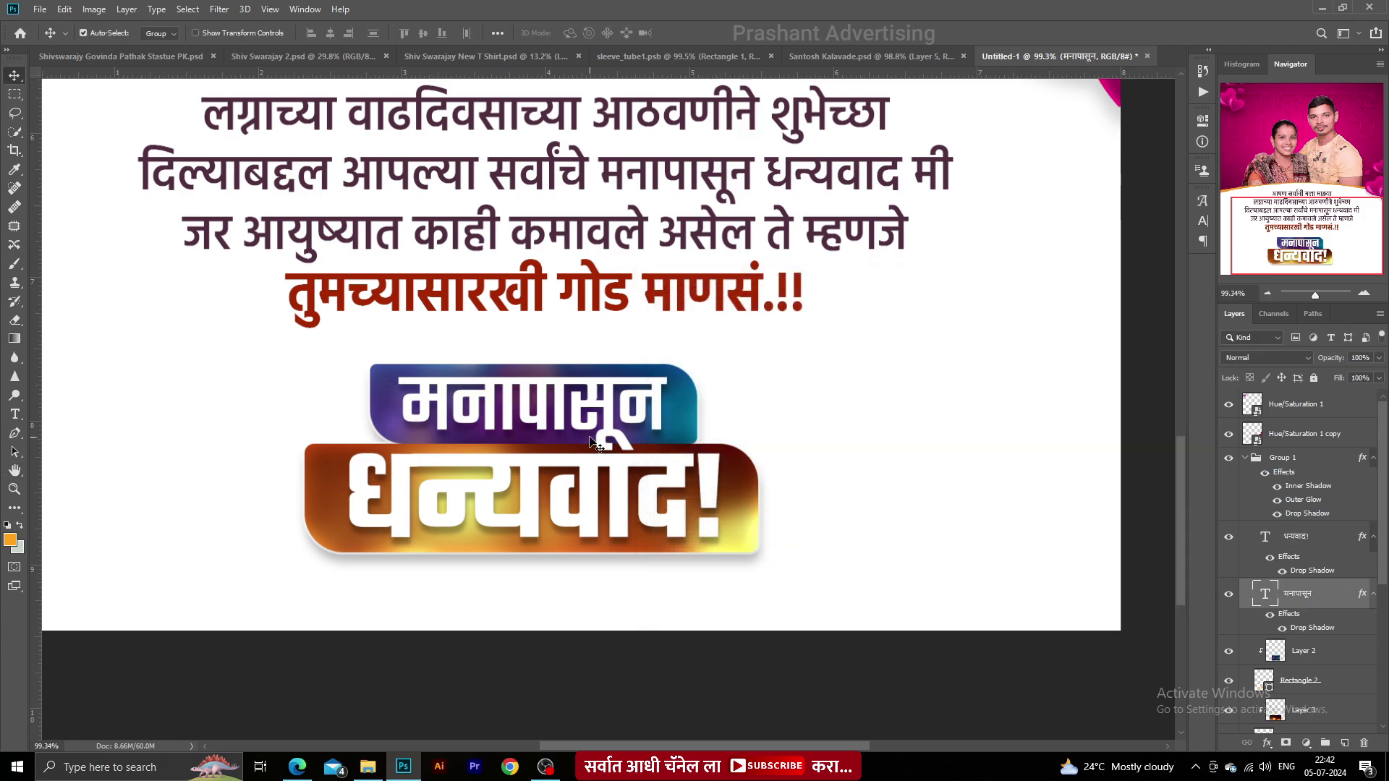
- Collapse the title group's layers and move the title up closer to the dark red last line of the message
{"action": "scroll", "coordinate": [589, 443], "scroll_direction": "down", "scroll_amount": 5}
{"action": "scroll", "coordinate": [582, 470], "scroll_direction": "up", "scroll_amount": 3}
{"action": "scroll", "coordinate": [550, 483], "scroll_direction": "down", "scroll_amount": 5}
{"action": "left_click_drag", "start_coordinate": [531, 479], "coordinate": [531, 573]}
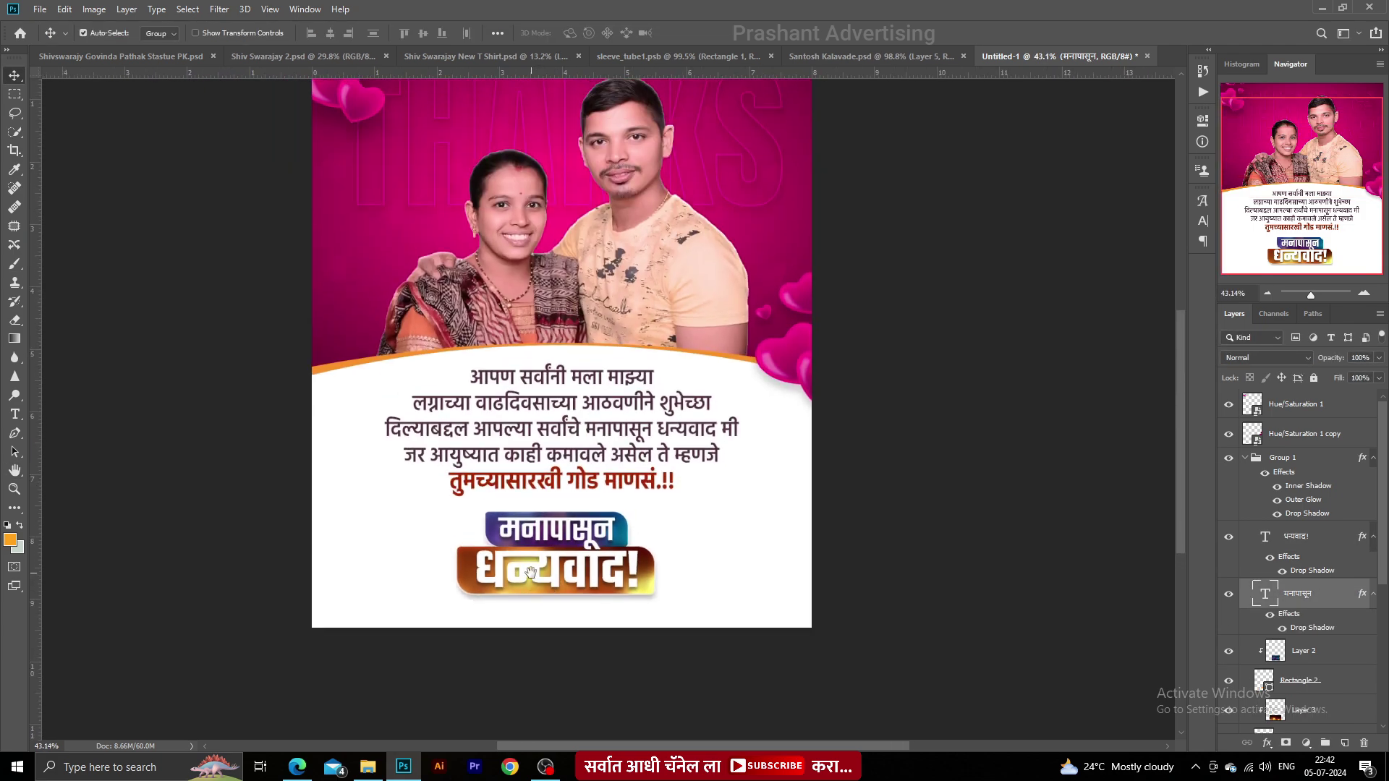
{"action": "scroll", "coordinate": [531, 573], "scroll_direction": "up", "scroll_amount": 2}
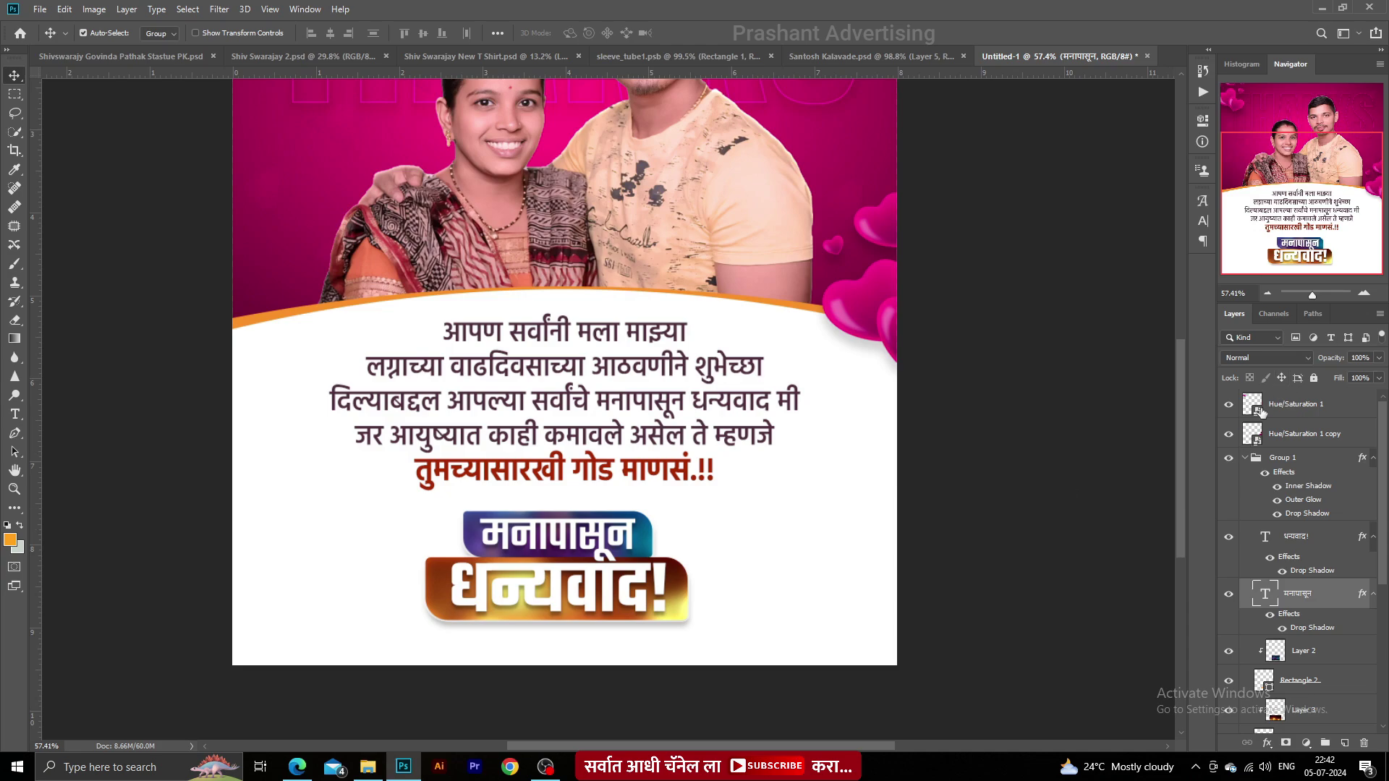
{"action": "left_click", "coordinate": [1246, 459]}
{"action": "scroll", "coordinate": [539, 587], "scroll_direction": "up", "scroll_amount": 2}
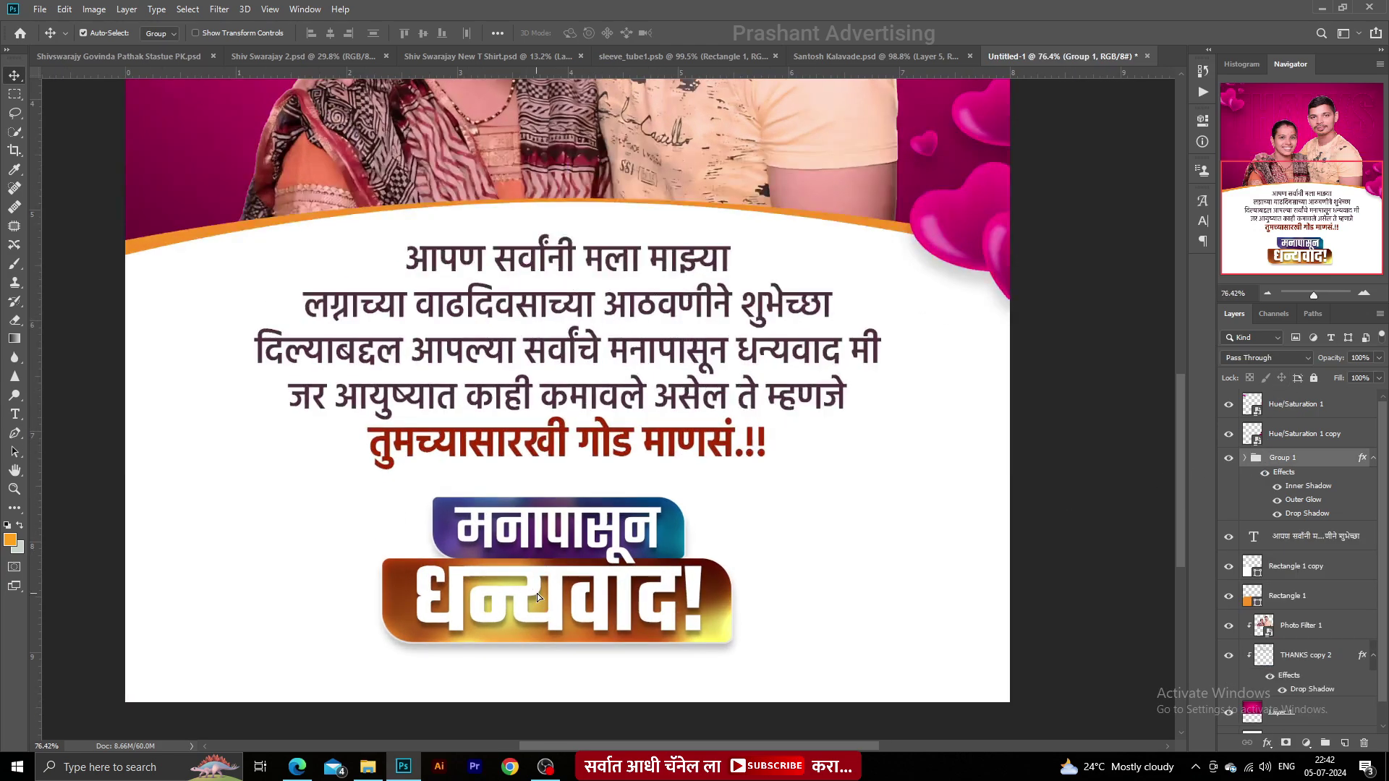
{"action": "left_click_drag", "start_coordinate": [544, 578], "coordinate": [546, 571]}
{"action": "scroll", "coordinate": [550, 571], "scroll_direction": "down", "scroll_amount": 3}
{"action": "left_click_drag", "start_coordinate": [582, 500], "coordinate": [596, 526]}
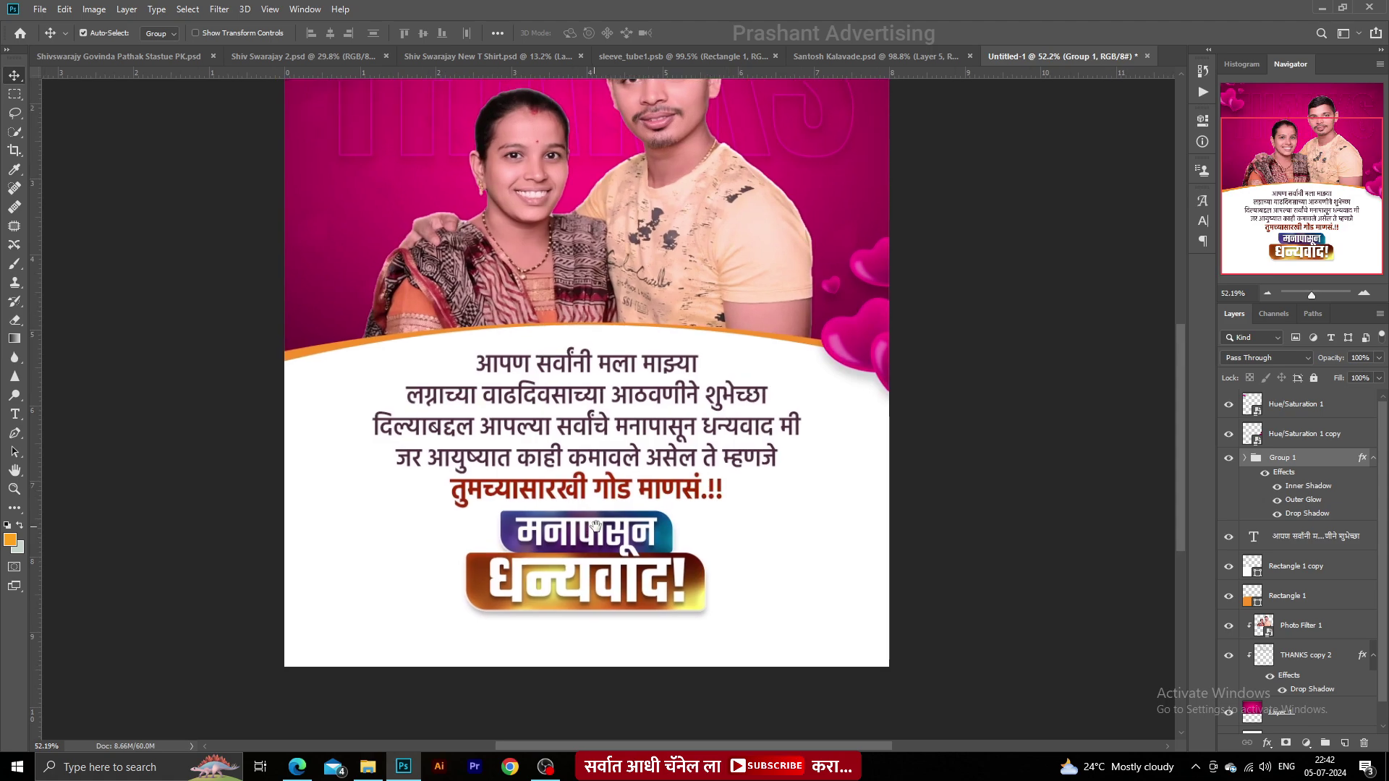
- Paste the dark blue bar with two rounded corners and place it beneath the धन्यवाद! title near the poster's lower edge
{"action": "key", "text": "ctrl+v"}
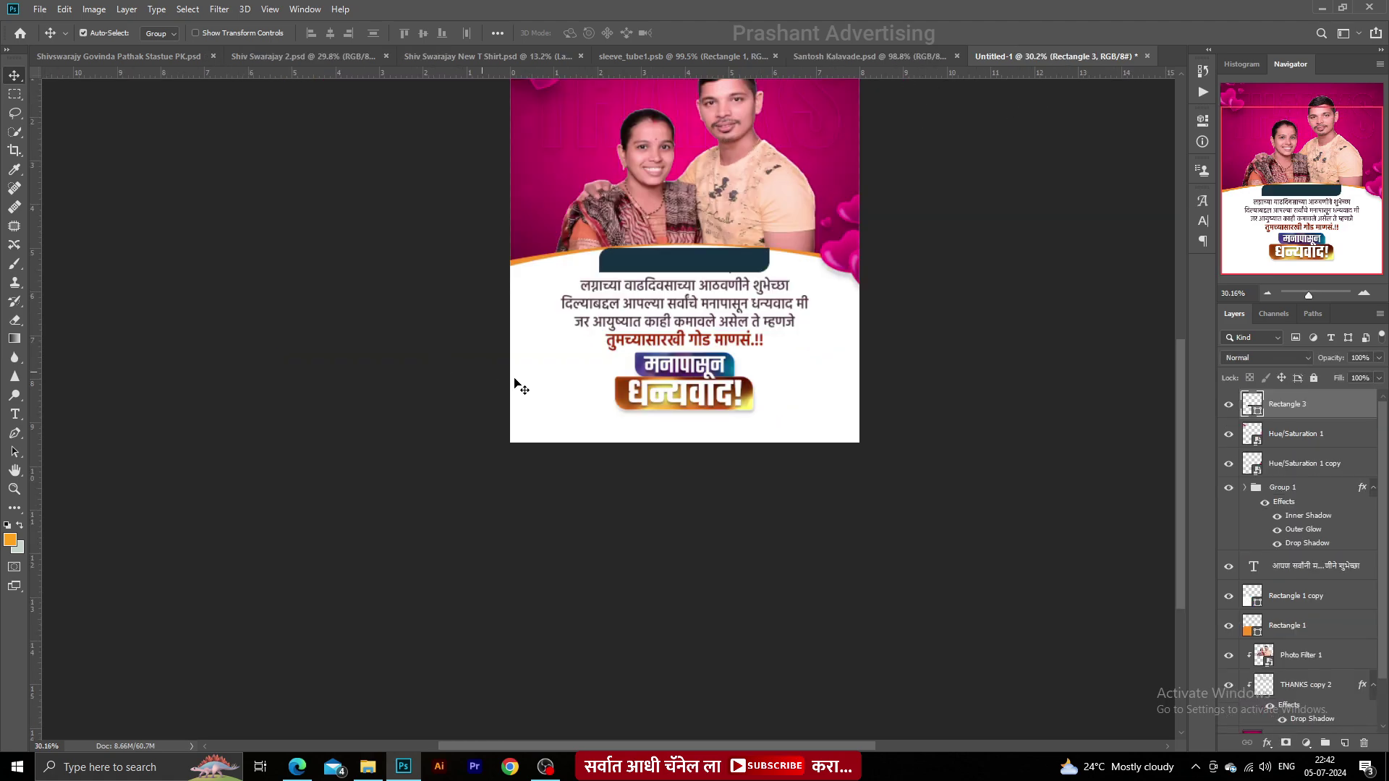
{"action": "scroll", "coordinate": [633, 364], "scroll_direction": "up", "scroll_amount": 3}
{"action": "left_click_drag", "start_coordinate": [668, 227], "coordinate": [676, 463]}
{"action": "scroll", "coordinate": [678, 438], "scroll_direction": "up", "scroll_amount": 11}
{"action": "scroll", "coordinate": [673, 470], "scroll_direction": "down", "scroll_amount": 4}
- Nudge the Marathi message text up in small increments toward the orange curve
{"action": "left_click", "coordinate": [703, 310]}
{"action": "key", "text": "Up"}
{"action": "key", "text": "Up"}
{"action": "key", "text": "Up"}
{"action": "key", "text": "Up"}
{"action": "key", "text": "Up"}
{"action": "key", "text": "Up"}
{"action": "key", "text": "Up"}
{"action": "key", "text": "Up"}
{"action": "key", "text": "Up"}
{"action": "key", "text": "Up"}
{"action": "key", "text": "Up"}
{"action": "key", "text": "Up"}
{"action": "key", "text": "Up"}
{"action": "key", "text": "Up"}
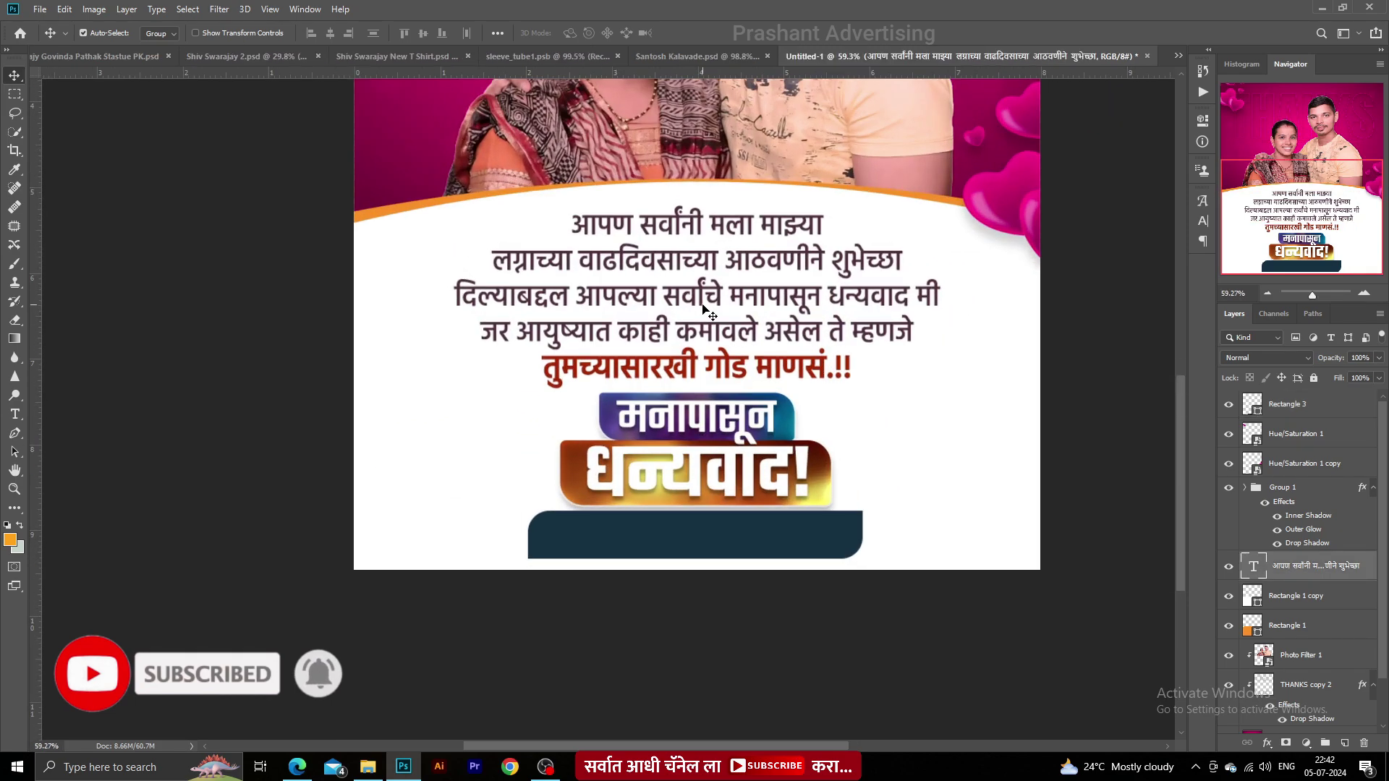
- Nudge the मनापासून धन्यवाद! title group up in small increments, away from the dark bar
{"action": "left_click", "coordinate": [698, 414]}
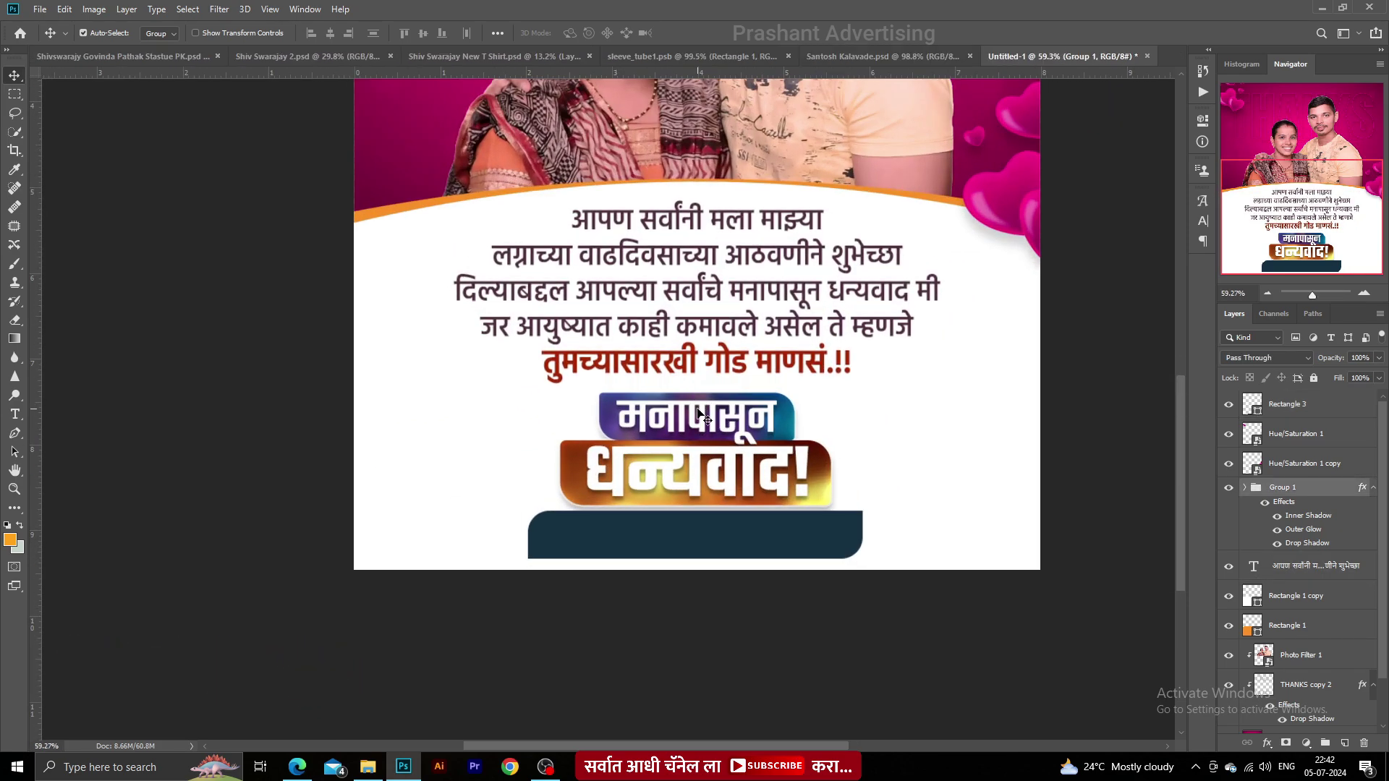
{"action": "key", "text": "Up"}
{"action": "key", "text": "Up"}
{"action": "key", "text": "Up"}
{"action": "key", "text": "Up"}
{"action": "key", "text": "Up"}
{"action": "key", "text": "Up"}
{"action": "key", "text": "Up"}
{"action": "key", "text": "Up"}
{"action": "key", "text": "Up"}
{"action": "key", "text": "Up"}
{"action": "key", "text": "Up"}
{"action": "key", "text": "Up"}
{"action": "key", "text": "Up"}
- Fine-tune the dark bar's vertical position between the title and the poster's lower edge
{"action": "scroll", "coordinate": [687, 497], "scroll_direction": "up", "scroll_amount": 4}
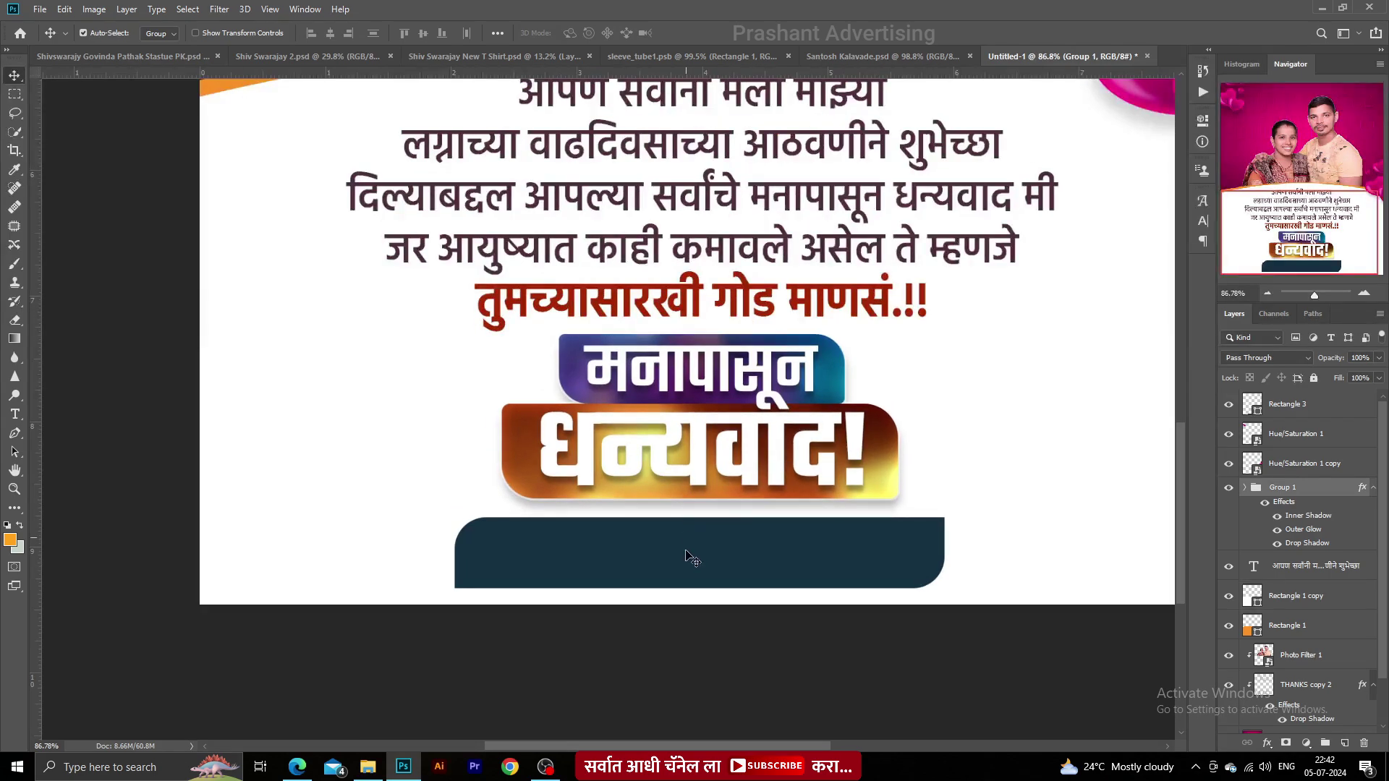
{"action": "left_click", "coordinate": [686, 552]}
{"action": "key", "text": "Up"}
{"action": "key", "text": "Up"}
{"action": "key", "text": "Up"}
{"action": "key", "text": "Up"}
{"action": "key", "text": "Down"}
{"action": "key", "text": "Down"}
{"action": "key", "text": "Down"}
{"action": "key", "text": "Down"}
{"action": "scroll", "coordinate": [689, 561], "scroll_direction": "down", "scroll_amount": 2}
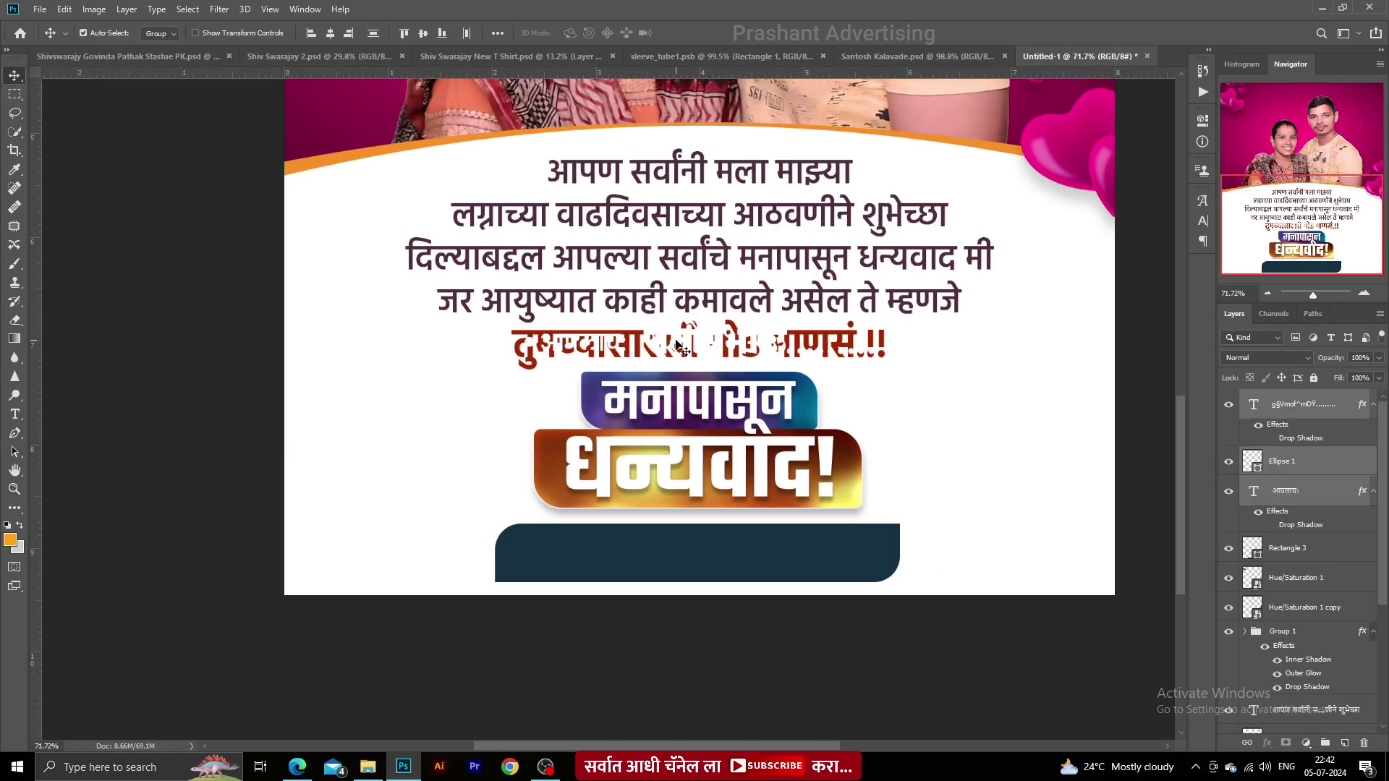
- Paste the bulleted आपलाच: signature with the sender's name, place it on the dark bar and scale it to fit
{"action": "key", "text": "ctrl+v"}
{"action": "left_click_drag", "start_coordinate": [676, 453], "coordinate": [676, 559]}
{"action": "key", "text": "ctrl+t"}
{"action": "left_click_drag", "start_coordinate": [524, 540], "coordinate": [505, 539]}
{"action": "key", "text": "Return"}
{"action": "scroll", "coordinate": [503, 550], "scroll_direction": "down", "scroll_amount": 4}
{"action": "scroll", "coordinate": [500, 535], "scroll_direction": "up", "scroll_amount": 2}
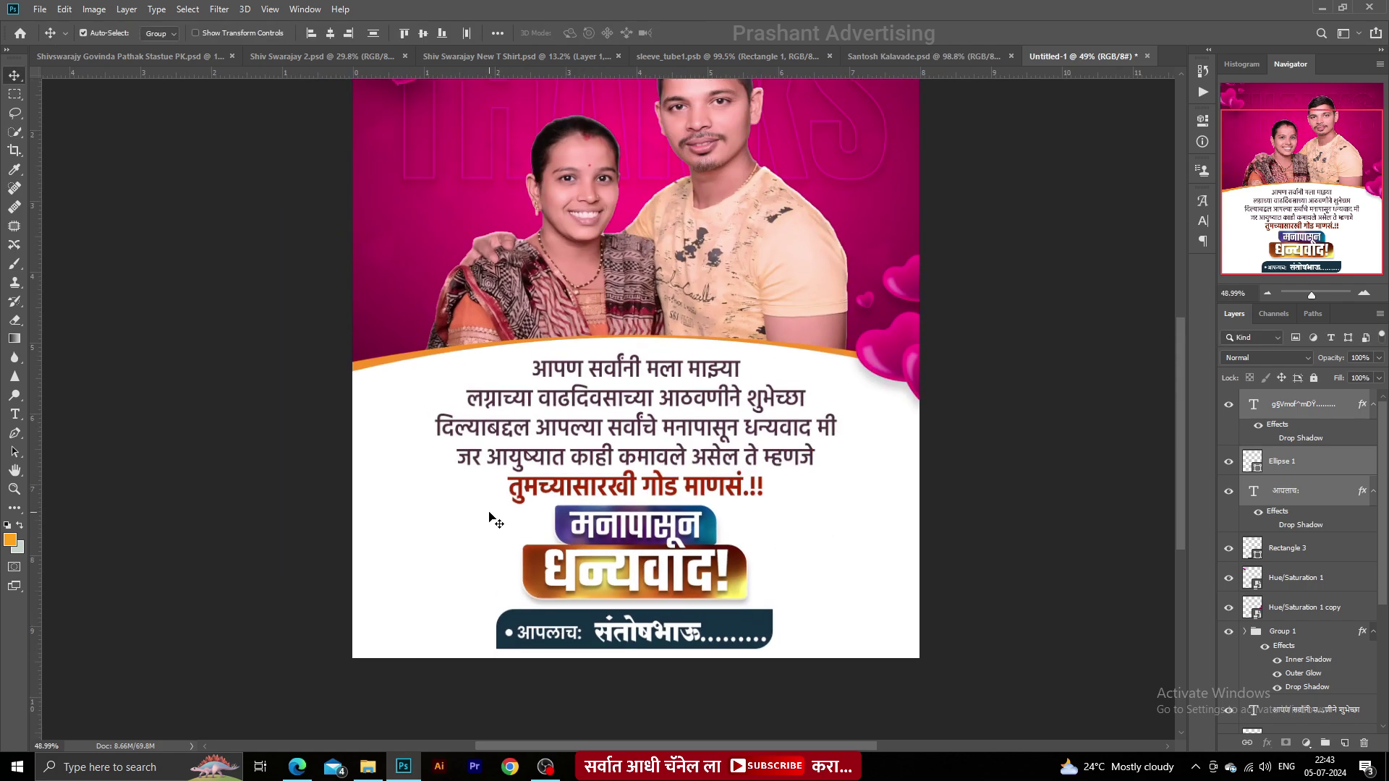
- Paste the light grey diagonal-pattern texture above the white curved panel and clip it to that shape
{"action": "left_click", "coordinate": [389, 481]}
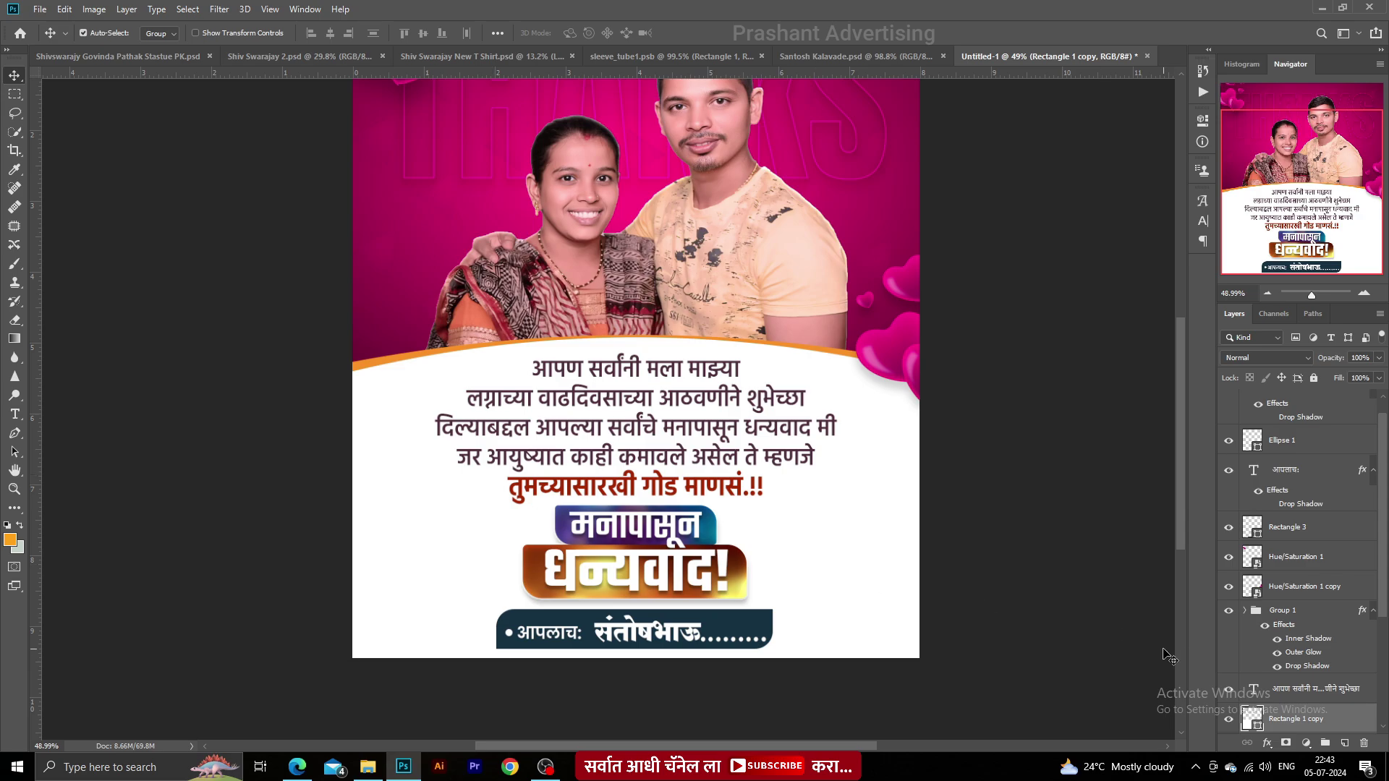
{"action": "scroll", "coordinate": [814, 557], "scroll_direction": "up", "scroll_amount": 3}
{"action": "key", "text": "ctrl+v"}
{"action": "scroll", "coordinate": [771, 371], "scroll_direction": "down", "scroll_amount": 2}
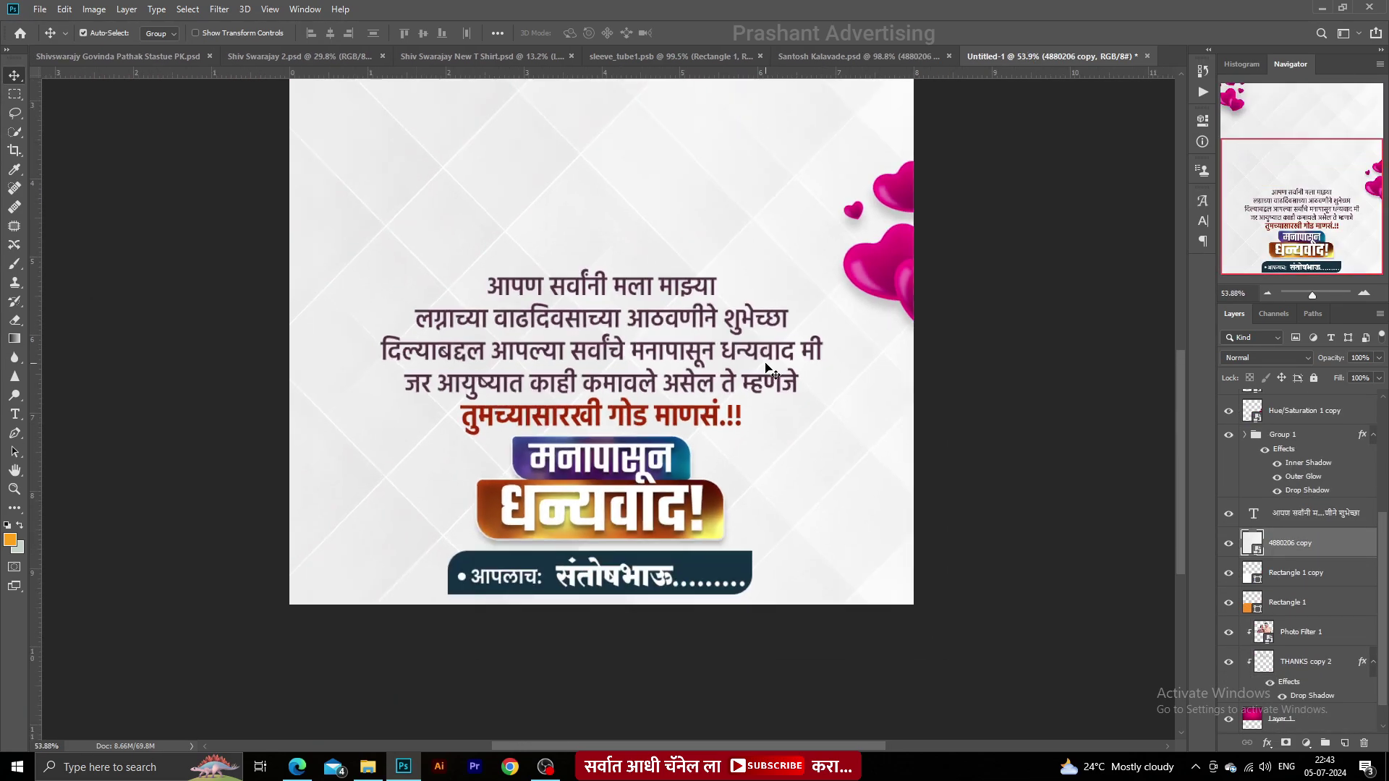
{"action": "right_click", "coordinate": [1294, 546]}
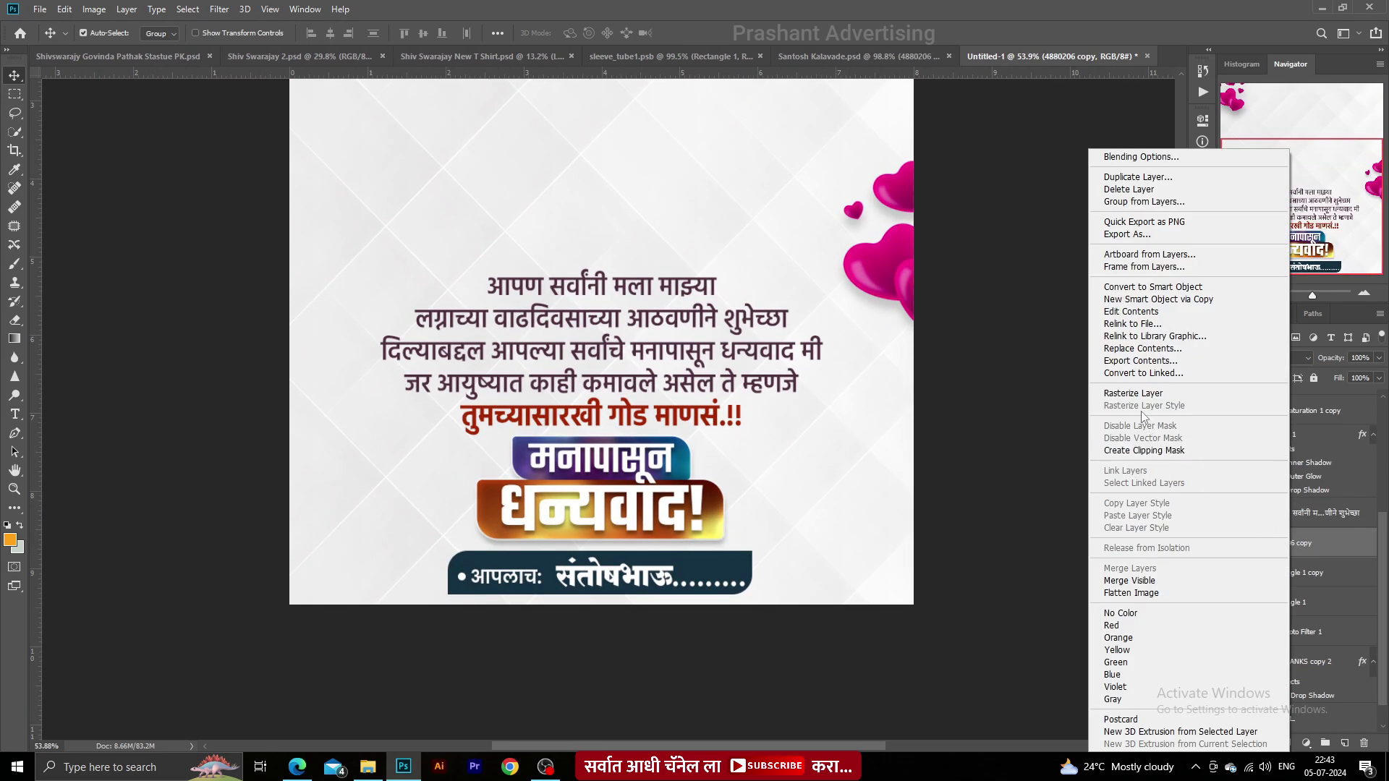
{"action": "left_click", "coordinate": [1143, 451]}
- Resize the clipped grey texture so it covers the whole white curved panel
{"action": "key", "text": "ctrl+t"}
{"action": "scroll", "coordinate": [517, 477], "scroll_direction": "down", "scroll_amount": 2}
{"action": "left_click_drag", "start_coordinate": [512, 477], "coordinate": [511, 477]}
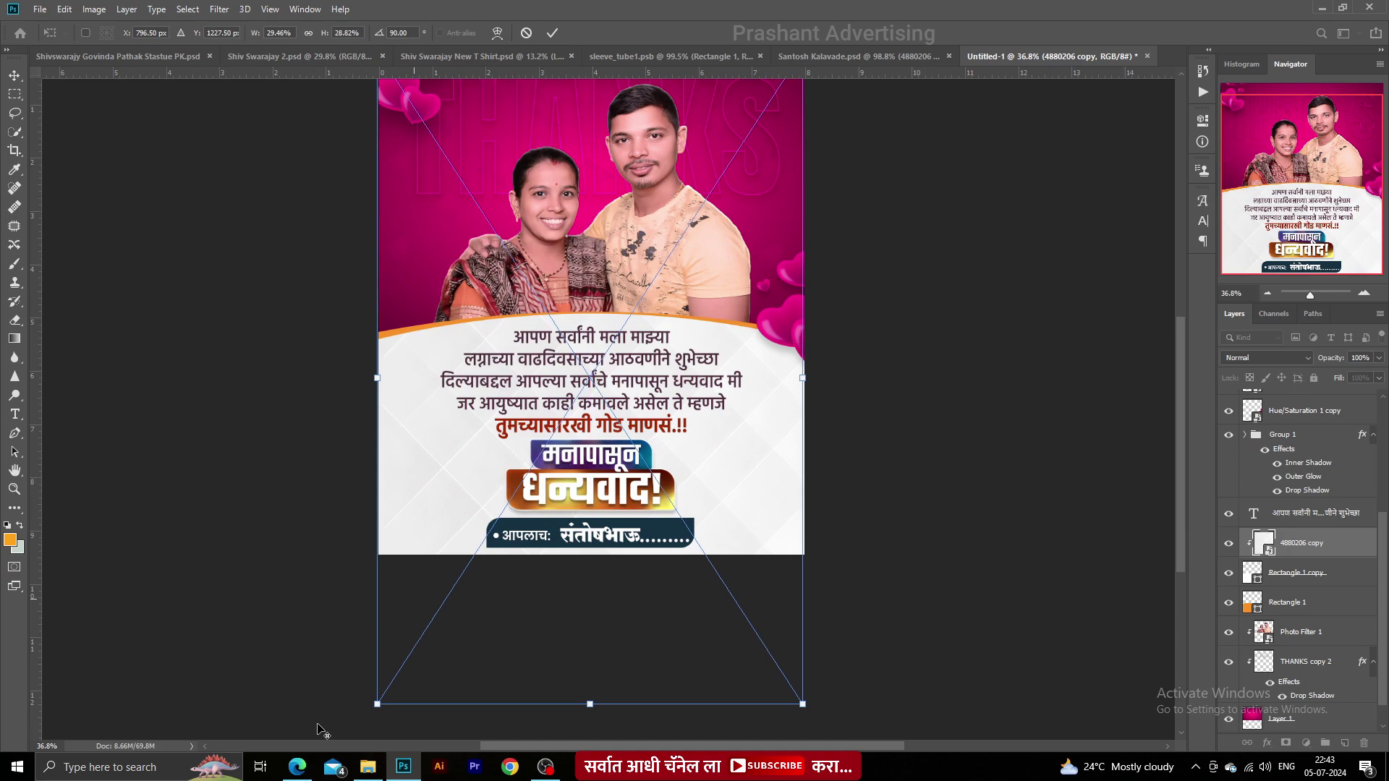
{"action": "left_click_drag", "start_coordinate": [369, 709], "coordinate": [360, 729]}
{"action": "key", "text": "Return"}
{"action": "scroll", "coordinate": [434, 431], "scroll_direction": "down", "scroll_amount": 2}
{"action": "left_click_drag", "start_coordinate": [443, 365], "coordinate": [468, 454]}
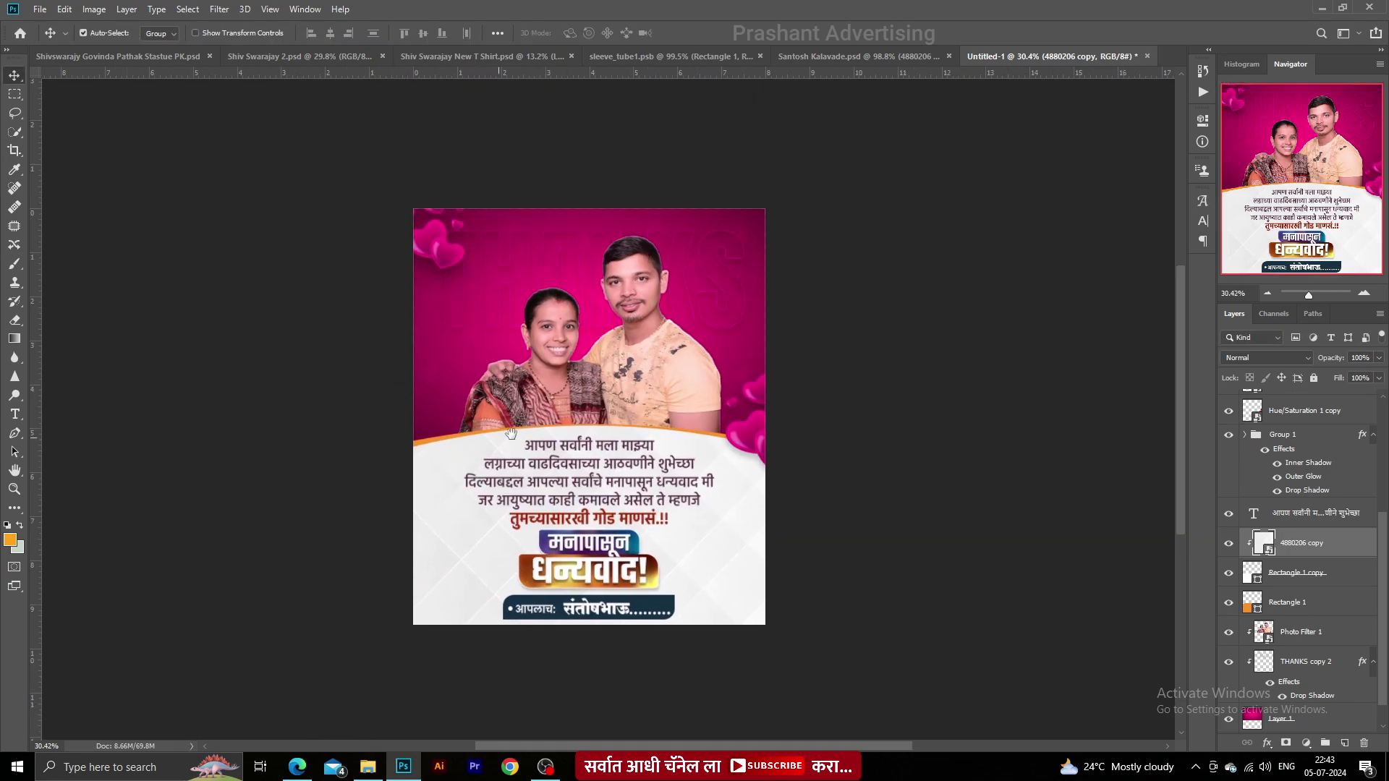
- Paste the Facebook, Instagram and WhatsApp icon group and place it just before the message's first line
{"action": "scroll", "coordinate": [547, 410], "scroll_direction": "up", "scroll_amount": 4}
{"action": "left_click_drag", "start_coordinate": [546, 411], "coordinate": [527, 369]}
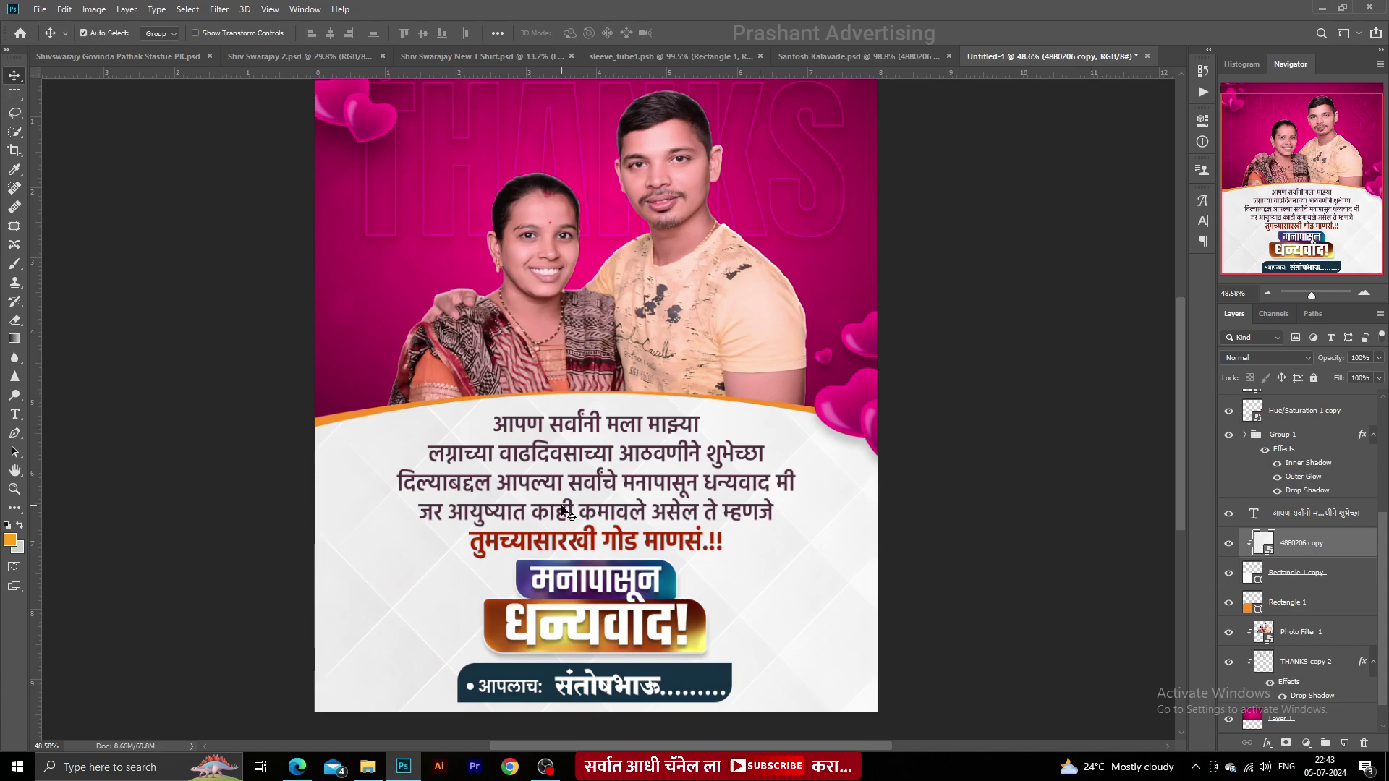
{"action": "scroll", "coordinate": [563, 507], "scroll_direction": "up", "scroll_amount": 2}
{"action": "left_click_drag", "start_coordinate": [562, 541], "coordinate": [560, 452]}
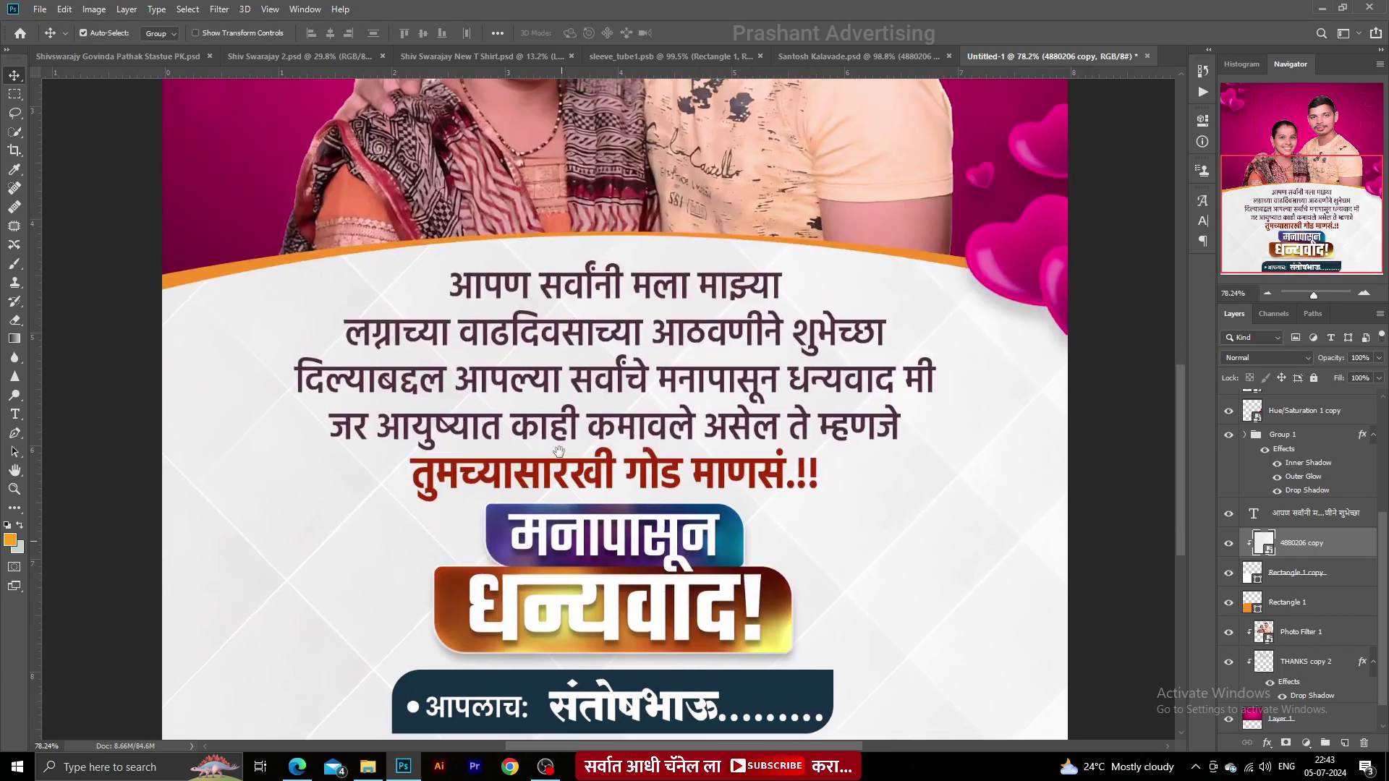
{"action": "left_click", "coordinate": [1079, 433]}
{"action": "key", "text": "ctrl+v"}
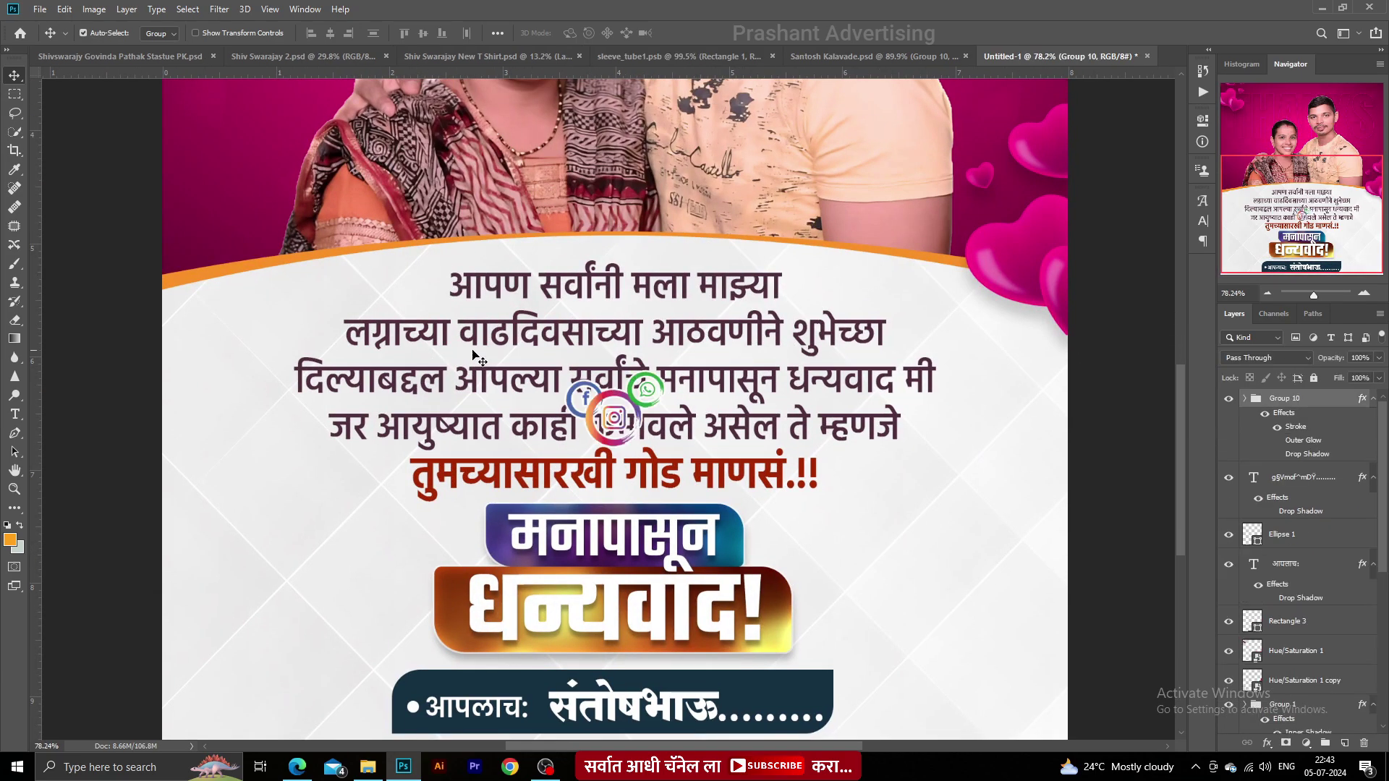
{"action": "scroll", "coordinate": [542, 364], "scroll_direction": "up", "scroll_amount": 2}
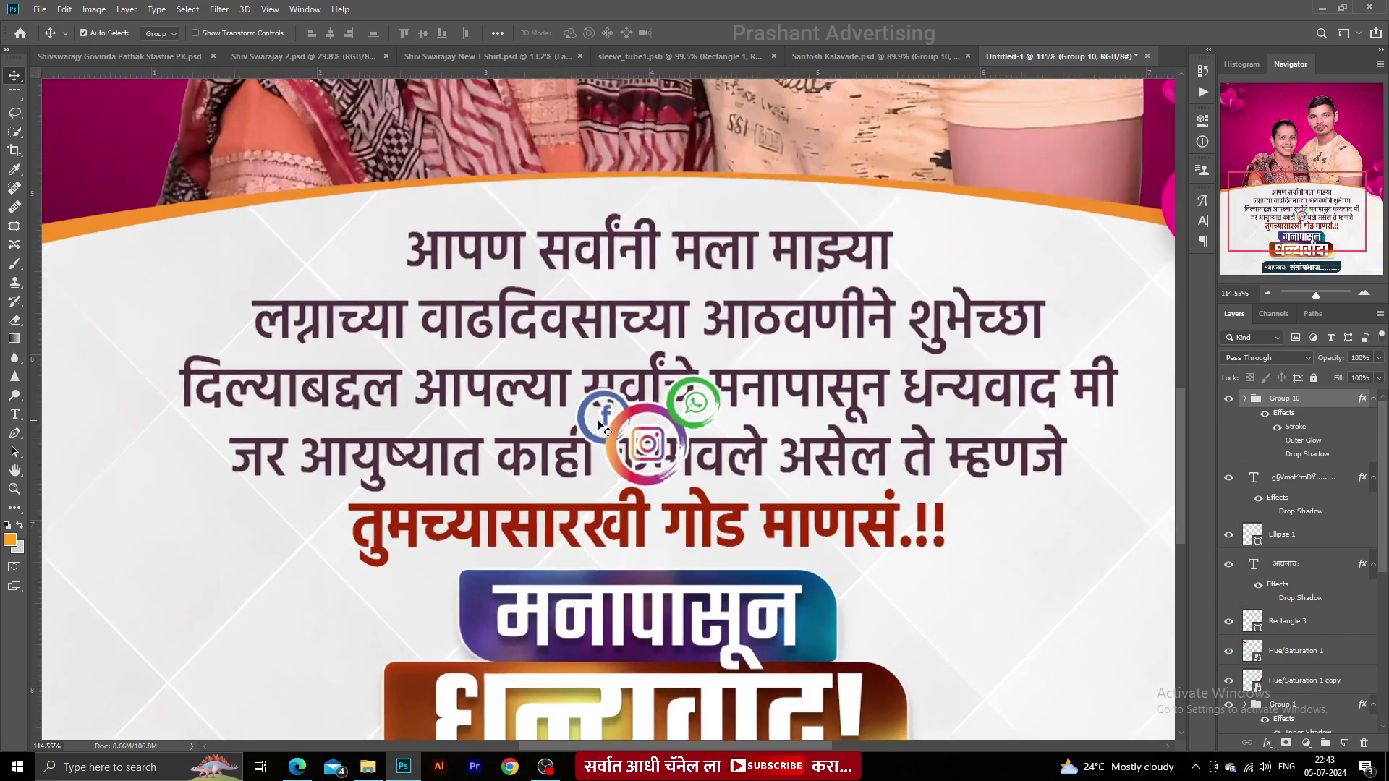
{"action": "left_click_drag", "start_coordinate": [609, 450], "coordinate": [291, 269]}
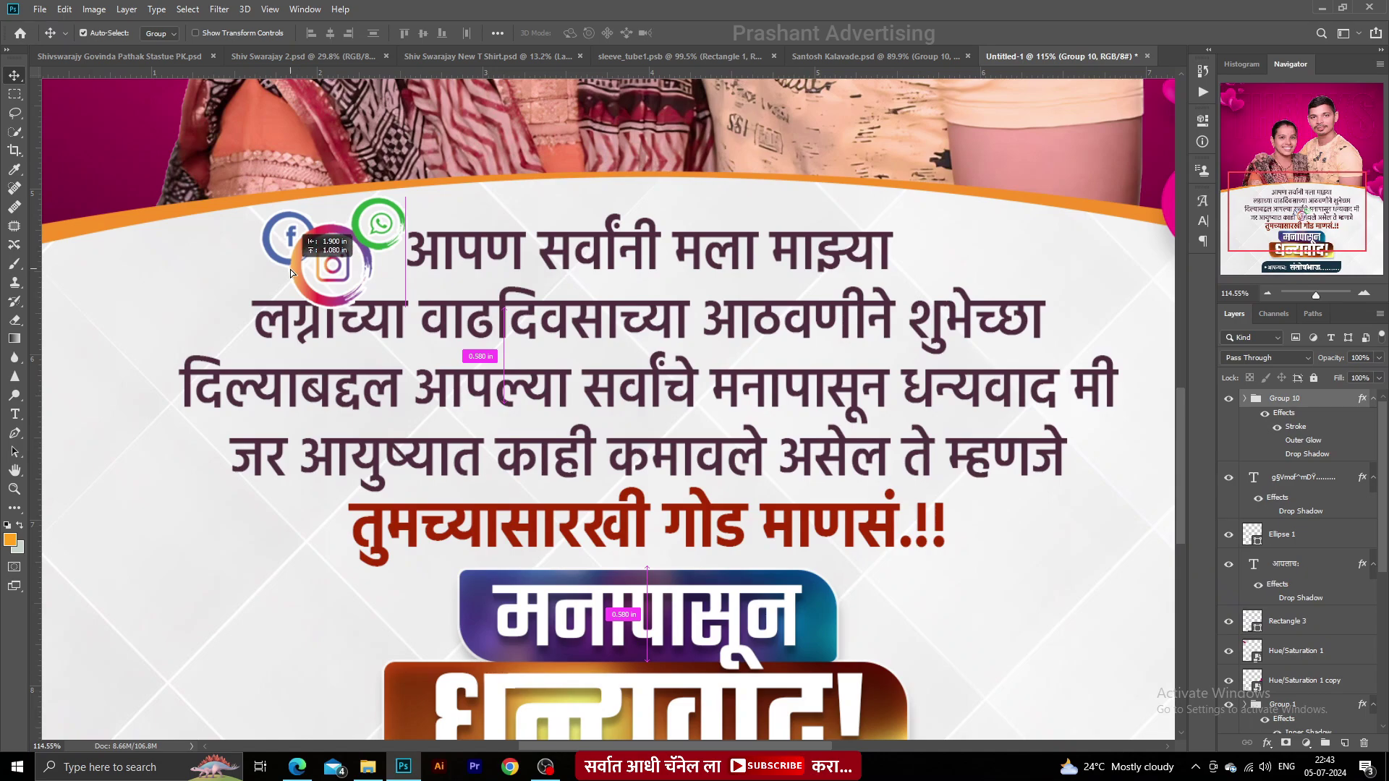
- Group the signature texts, bullet and dark bar layers together
{"action": "scroll", "coordinate": [379, 277], "scroll_direction": "down", "scroll_amount": 1}
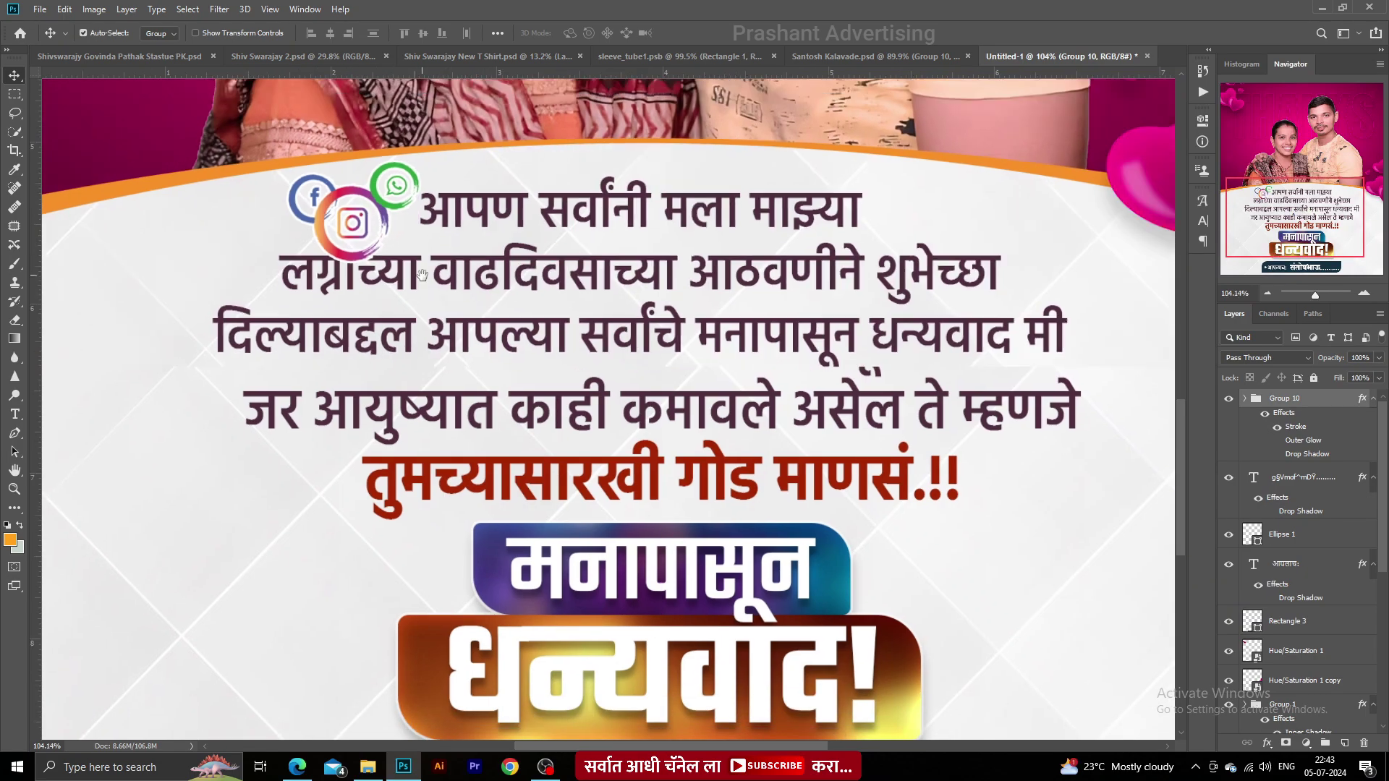
{"action": "scroll", "coordinate": [422, 304], "scroll_direction": "down", "scroll_amount": 3}
{"action": "scroll", "coordinate": [422, 304], "scroll_direction": "up", "scroll_amount": 2}
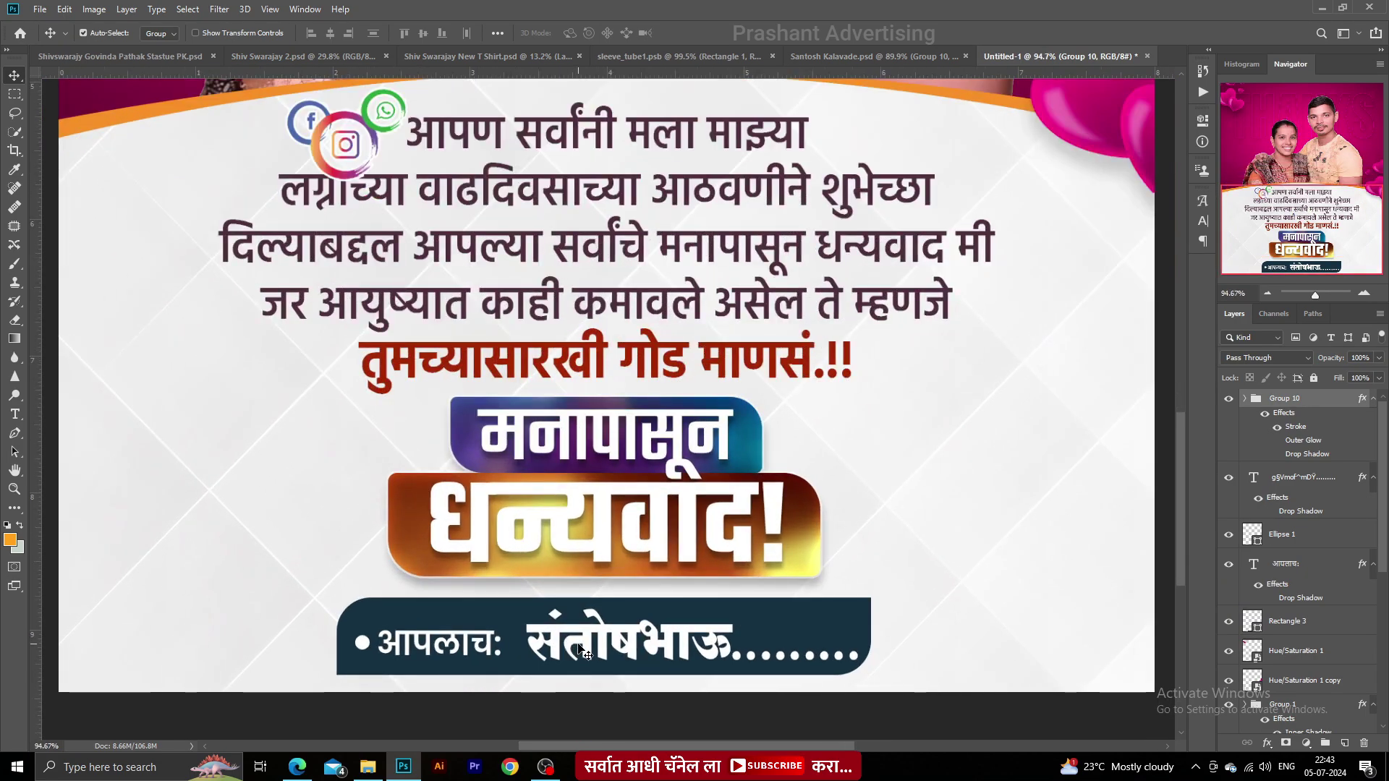
{"action": "left_click", "coordinate": [1303, 479]}
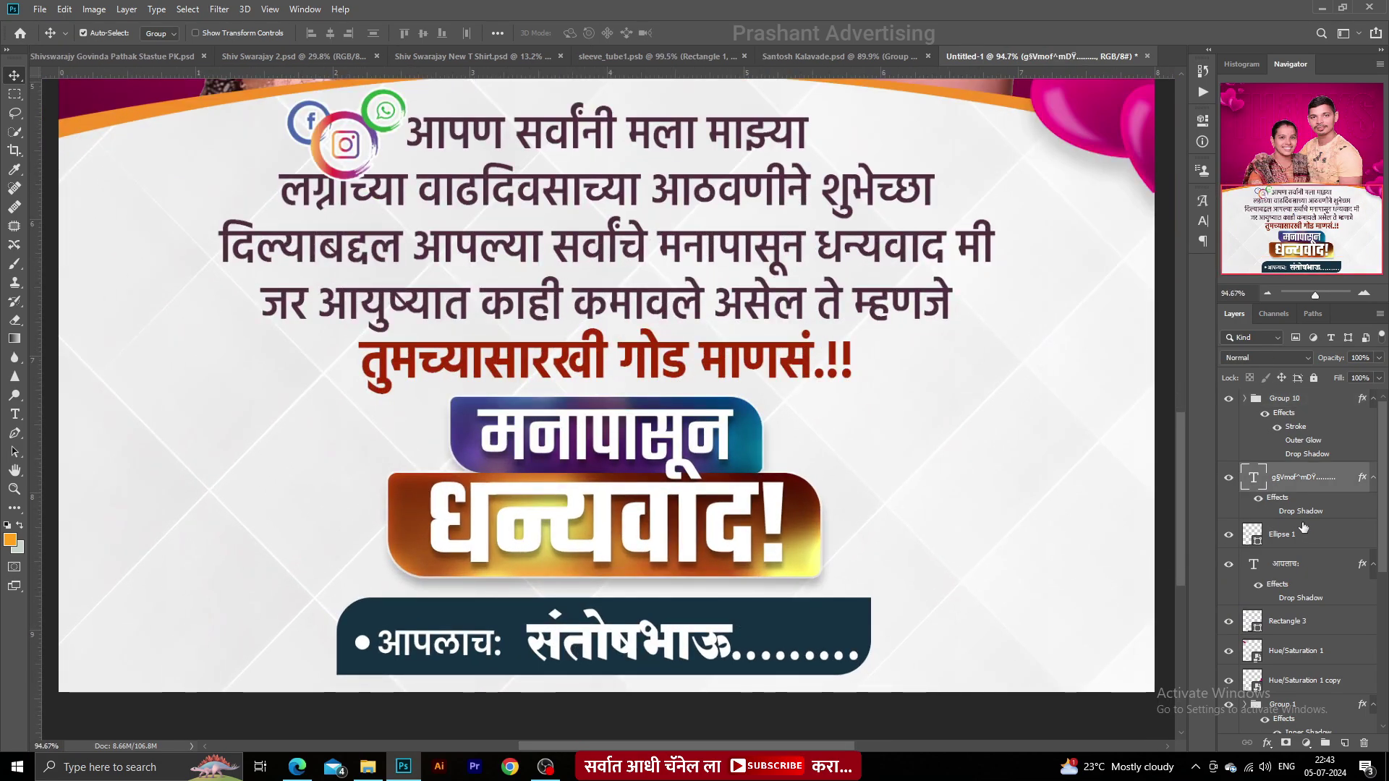
{"action": "left_click", "coordinate": [1288, 633], "text": "shift"}
{"action": "key", "text": "ctrl+g"}
- Move the signature group, the title group and the message text slightly down
{"action": "left_click_drag", "start_coordinate": [588, 633], "coordinate": [588, 640]}
{"action": "left_click_drag", "start_coordinate": [579, 520], "coordinate": [579, 529]}
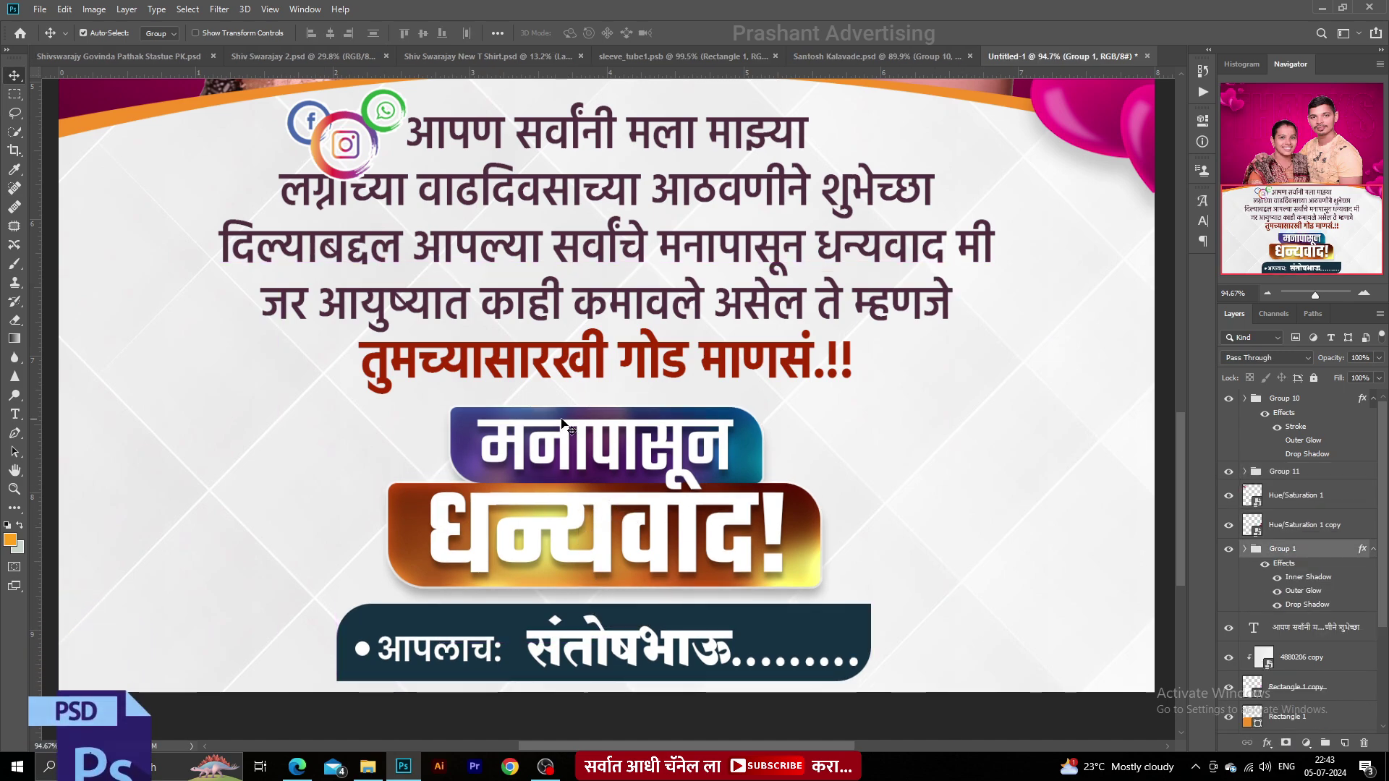
{"action": "left_click_drag", "start_coordinate": [555, 329], "coordinate": [554, 339]}
{"action": "scroll", "coordinate": [516, 386], "scroll_direction": "down", "scroll_amount": 2}
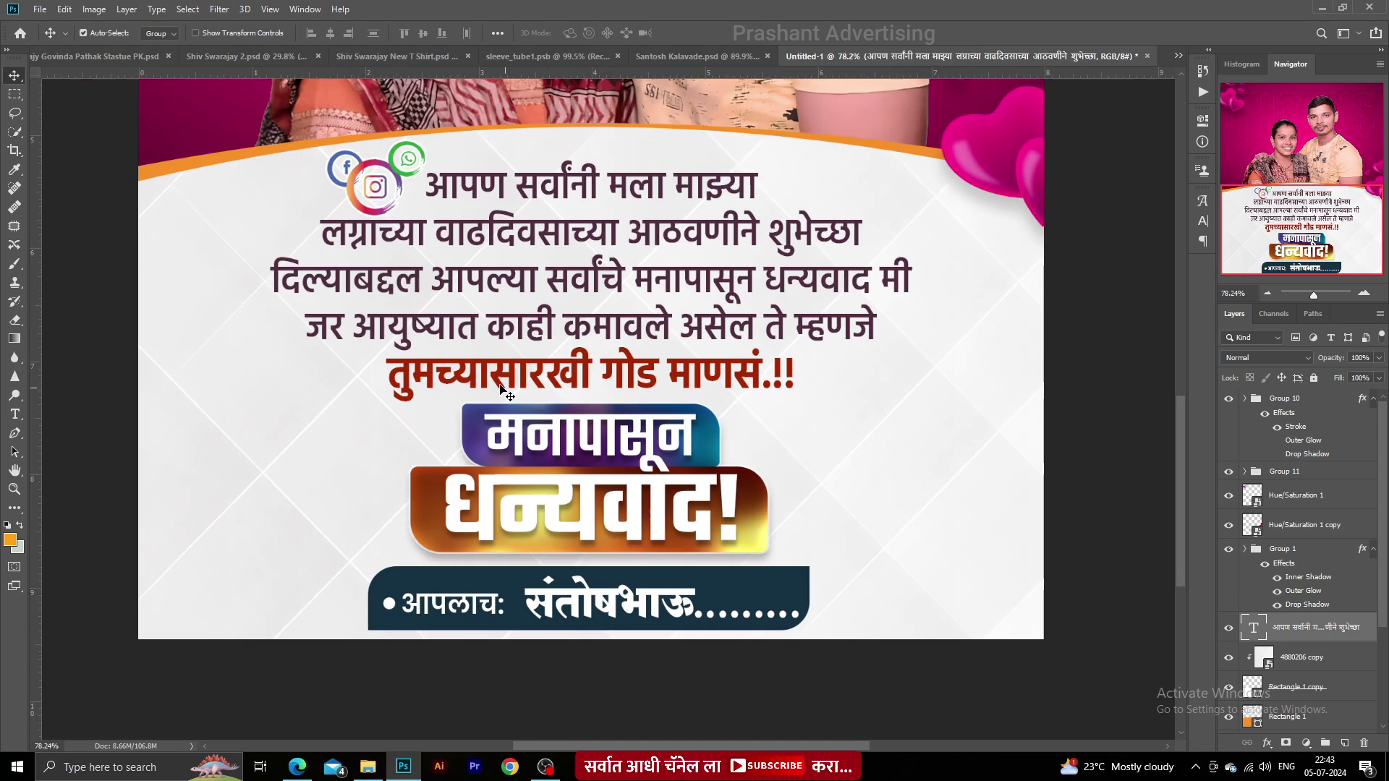
- Scale the social media icon group down slightly so it clears the message's second line
{"action": "scroll", "coordinate": [351, 143], "scroll_direction": "up", "scroll_amount": 3}
{"action": "left_click", "coordinate": [367, 194]}
{"action": "key", "text": "ctrl+t"}
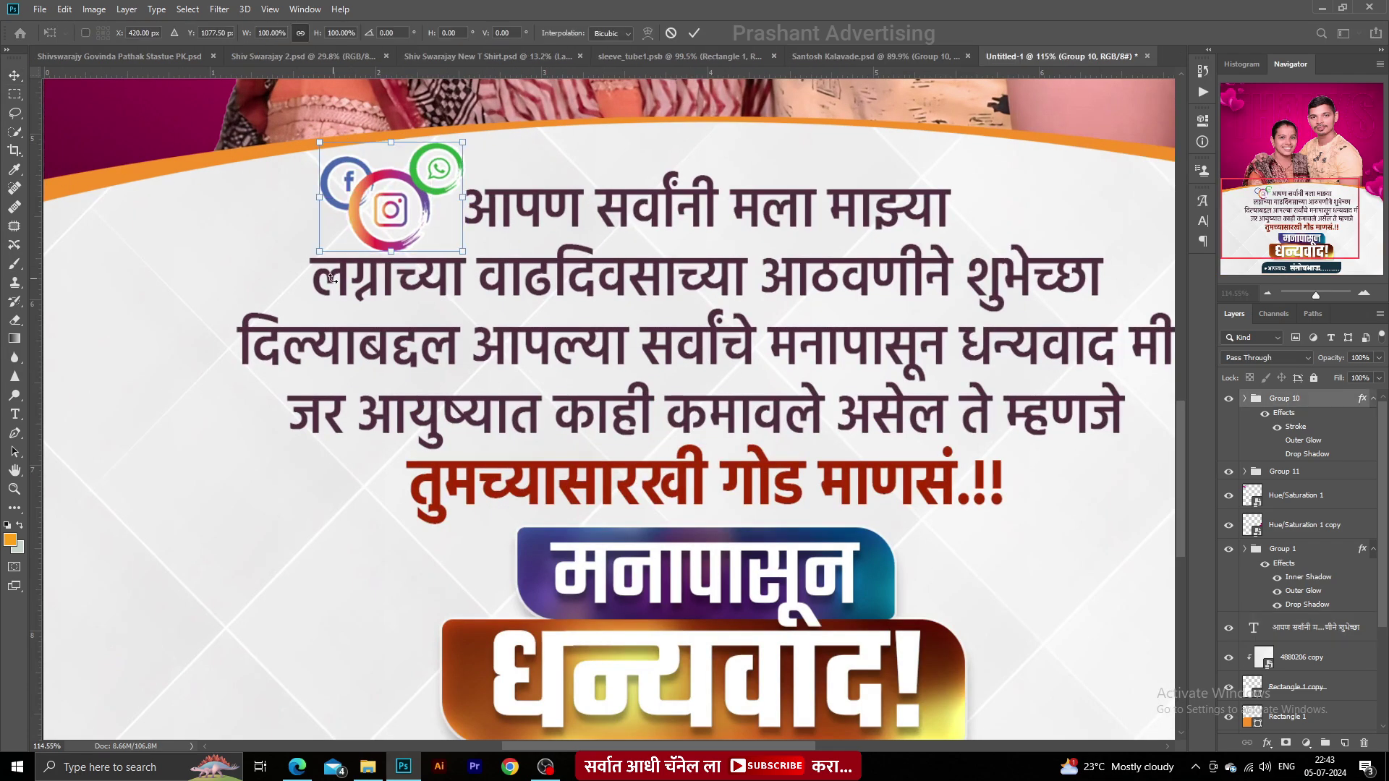
{"action": "left_click_drag", "start_coordinate": [313, 257], "coordinate": [324, 248]}
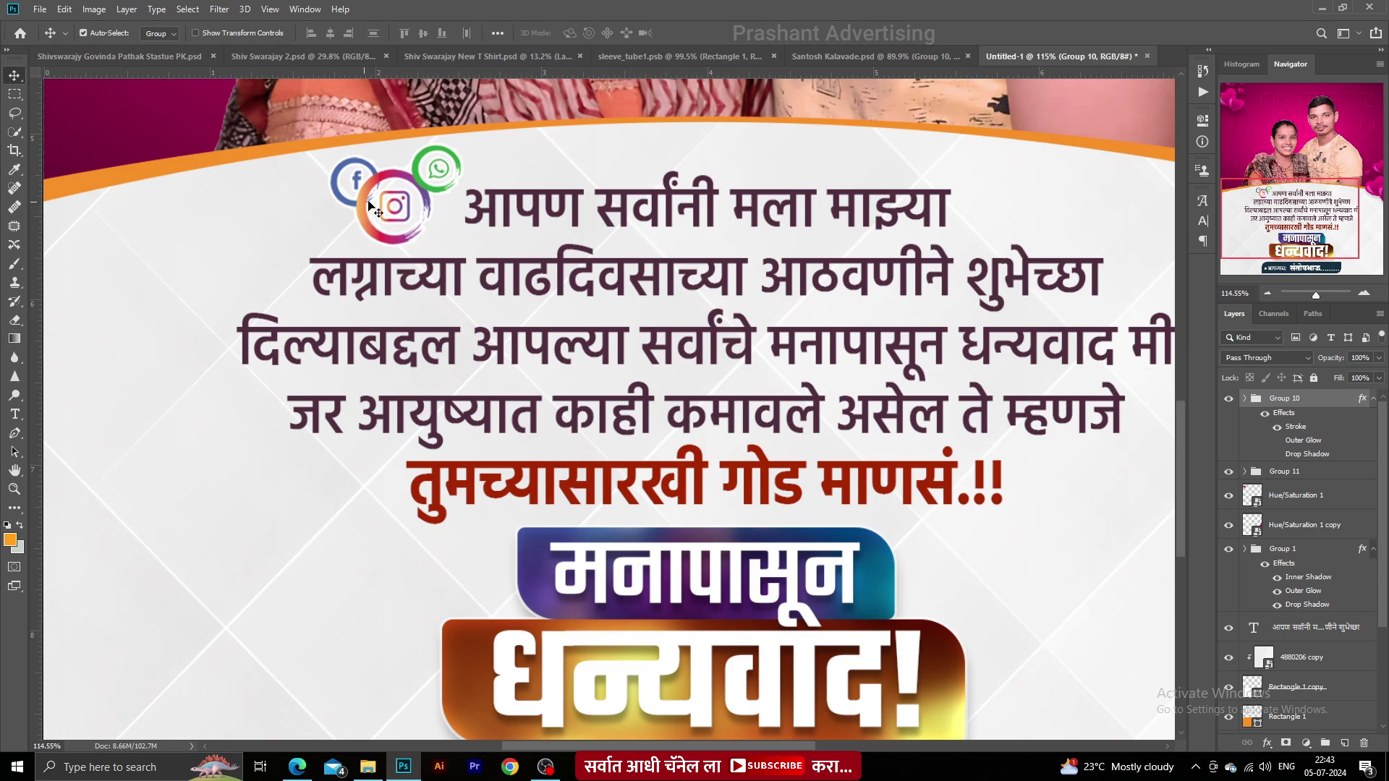
- Review the finished poster in full-screen view, examining the couple's photo, hearts, message, title and signature bar
{"action": "scroll", "coordinate": [374, 209], "scroll_direction": "down", "scroll_amount": 3}
{"action": "scroll", "coordinate": [474, 233], "scroll_direction": "down", "scroll_amount": 2}
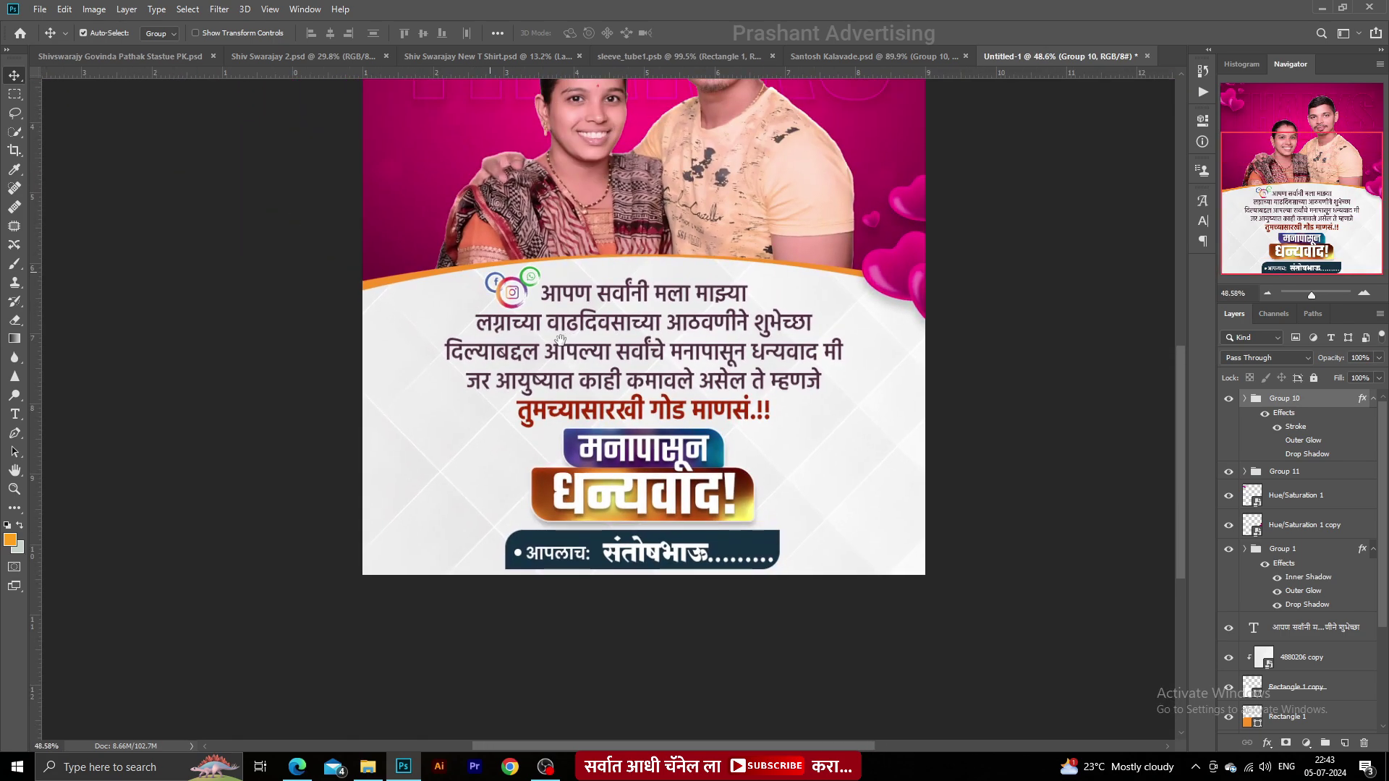
{"action": "scroll", "coordinate": [669, 376], "scroll_direction": "down", "scroll_amount": 2}
{"action": "key", "text": "f"}
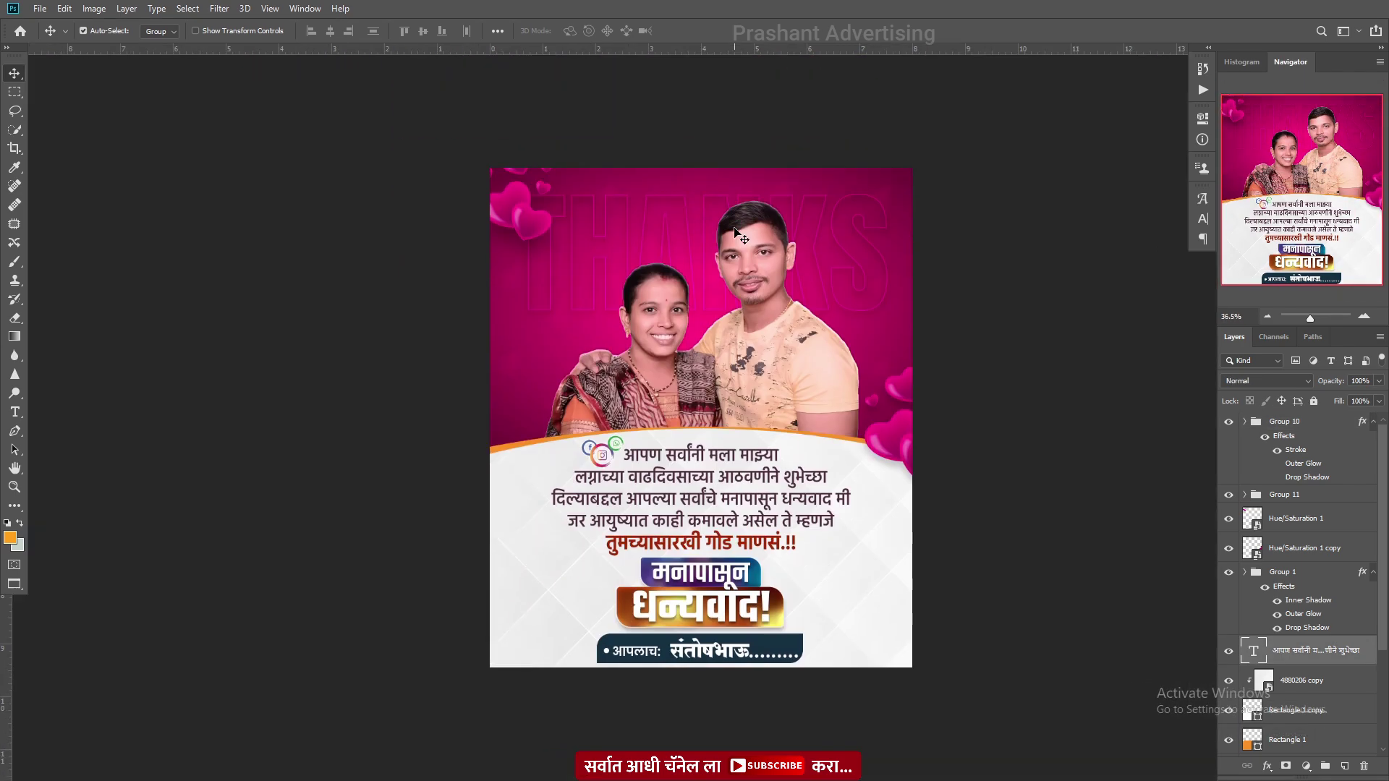
{"action": "key", "text": "f"}
{"action": "scroll", "coordinate": [693, 322], "scroll_direction": "up", "scroll_amount": 3}
{"action": "scroll", "coordinate": [690, 267], "scroll_direction": "up", "scroll_amount": 4}
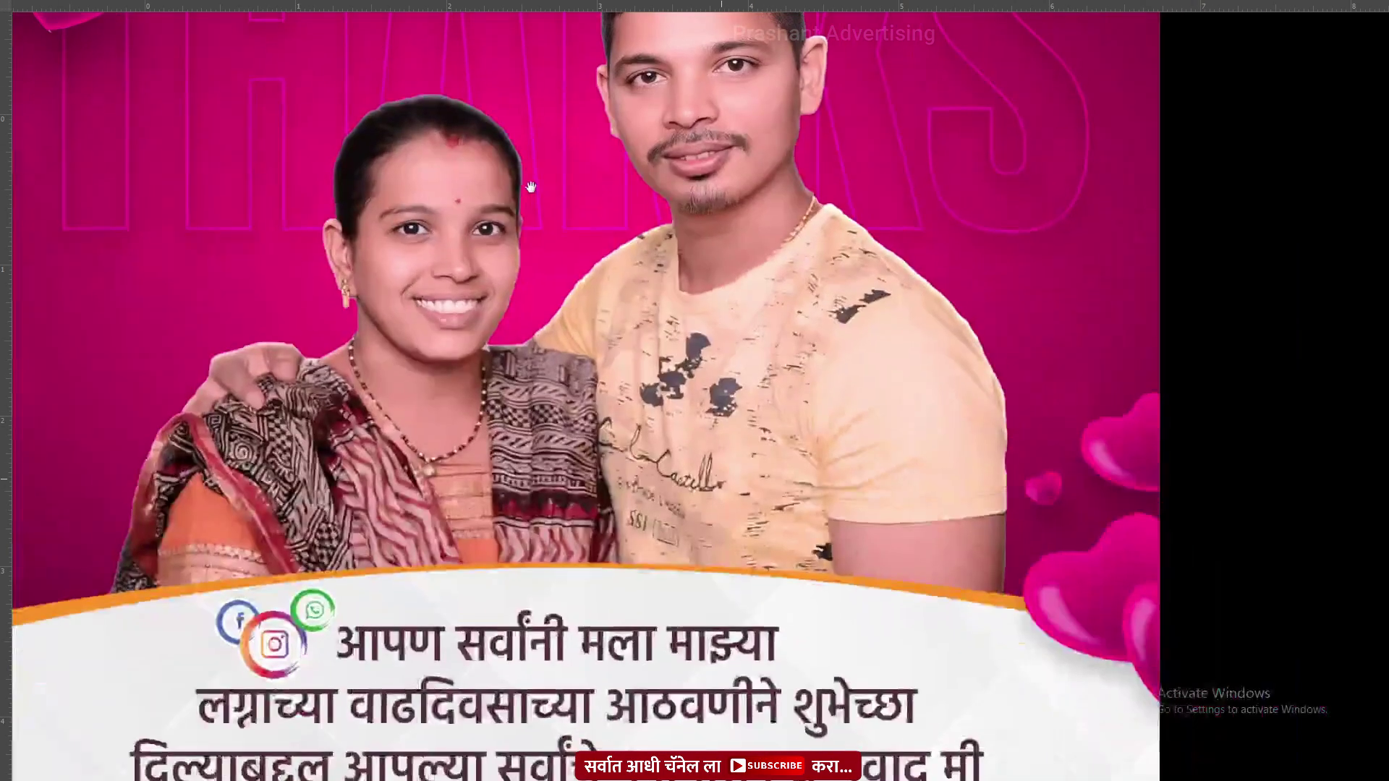
{"action": "left_click_drag", "start_coordinate": [531, 187], "coordinate": [565, 188]}
{"action": "scroll", "coordinate": [583, 145], "scroll_direction": "down", "scroll_amount": 1}
{"action": "left_click_drag", "start_coordinate": [543, 507], "coordinate": [538, 235]}
{"action": "scroll", "coordinate": [477, 594], "scroll_direction": "up", "scroll_amount": 3}
{"action": "left_click_drag", "start_coordinate": [477, 593], "coordinate": [499, 428]}
{"action": "scroll", "coordinate": [498, 427], "scroll_direction": "down", "scroll_amount": 5}
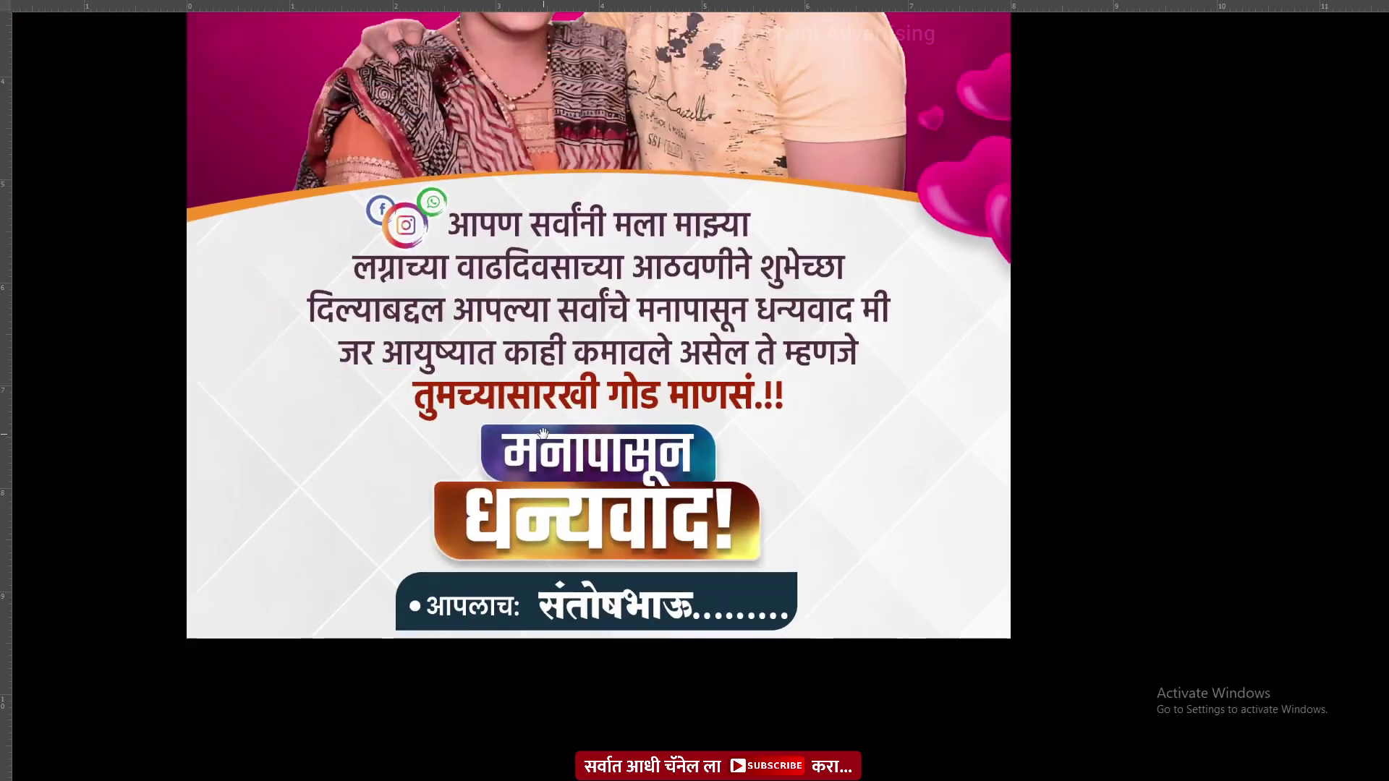
{"action": "left_click_drag", "start_coordinate": [420, 348], "coordinate": [434, 490]}
{"action": "scroll", "coordinate": [405, 325], "scroll_direction": "up", "scroll_amount": 1}
{"action": "left_click_drag", "start_coordinate": [404, 325], "coordinate": [431, 249]}
{"action": "key", "text": "f"}
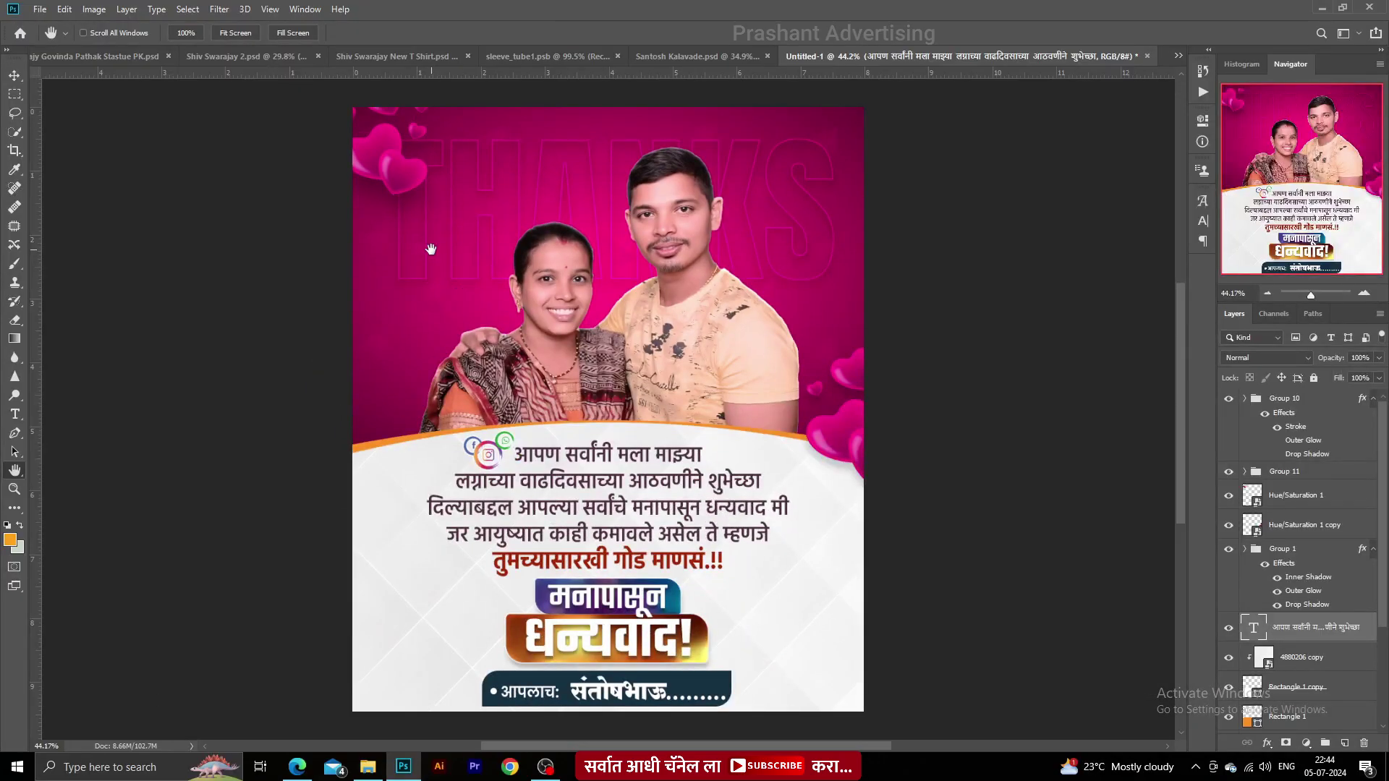
- Show and refresh the desktop, then switch to OBS and stop the screen recording
{"action": "key", "text": "super+d"}
{"action": "right_click", "coordinate": [433, 250]}
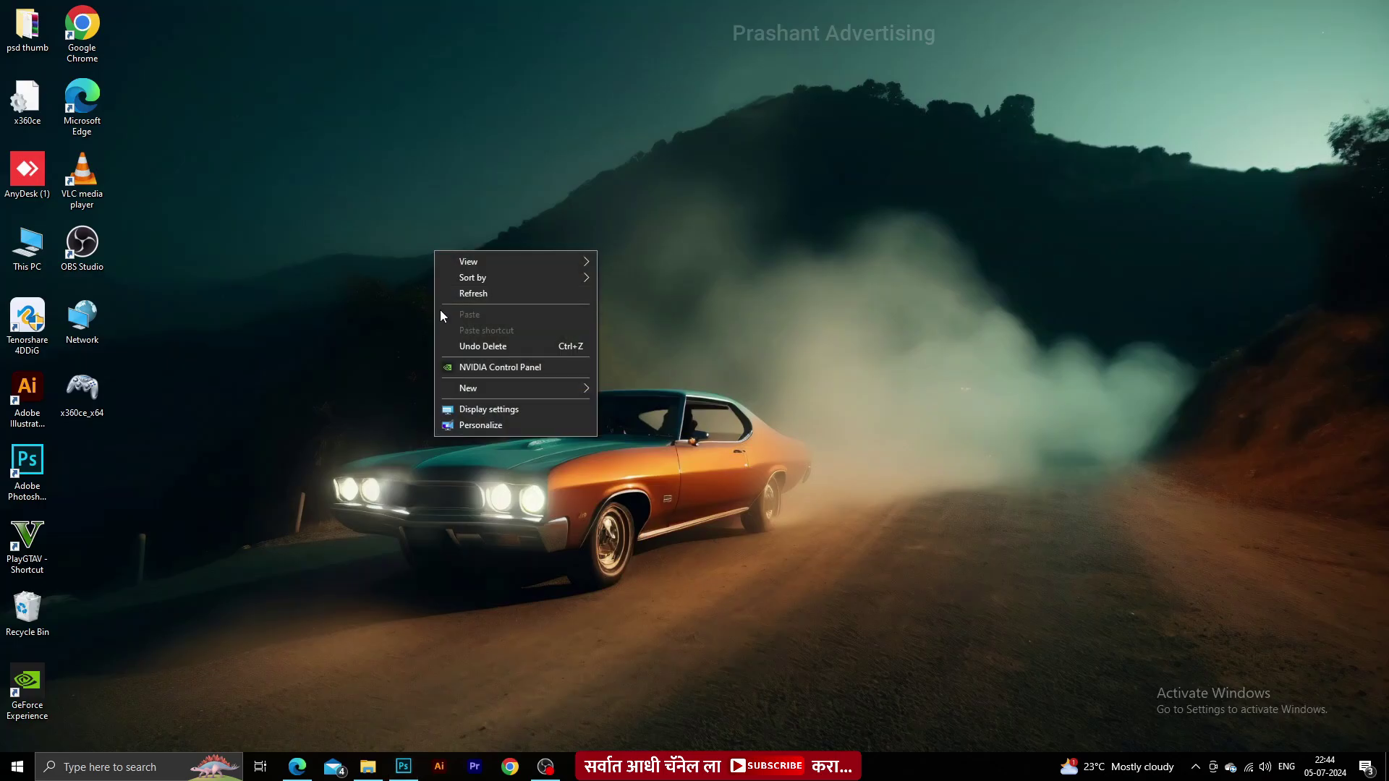
{"action": "left_click", "coordinate": [442, 292]}
{"action": "left_click", "coordinate": [545, 766]}
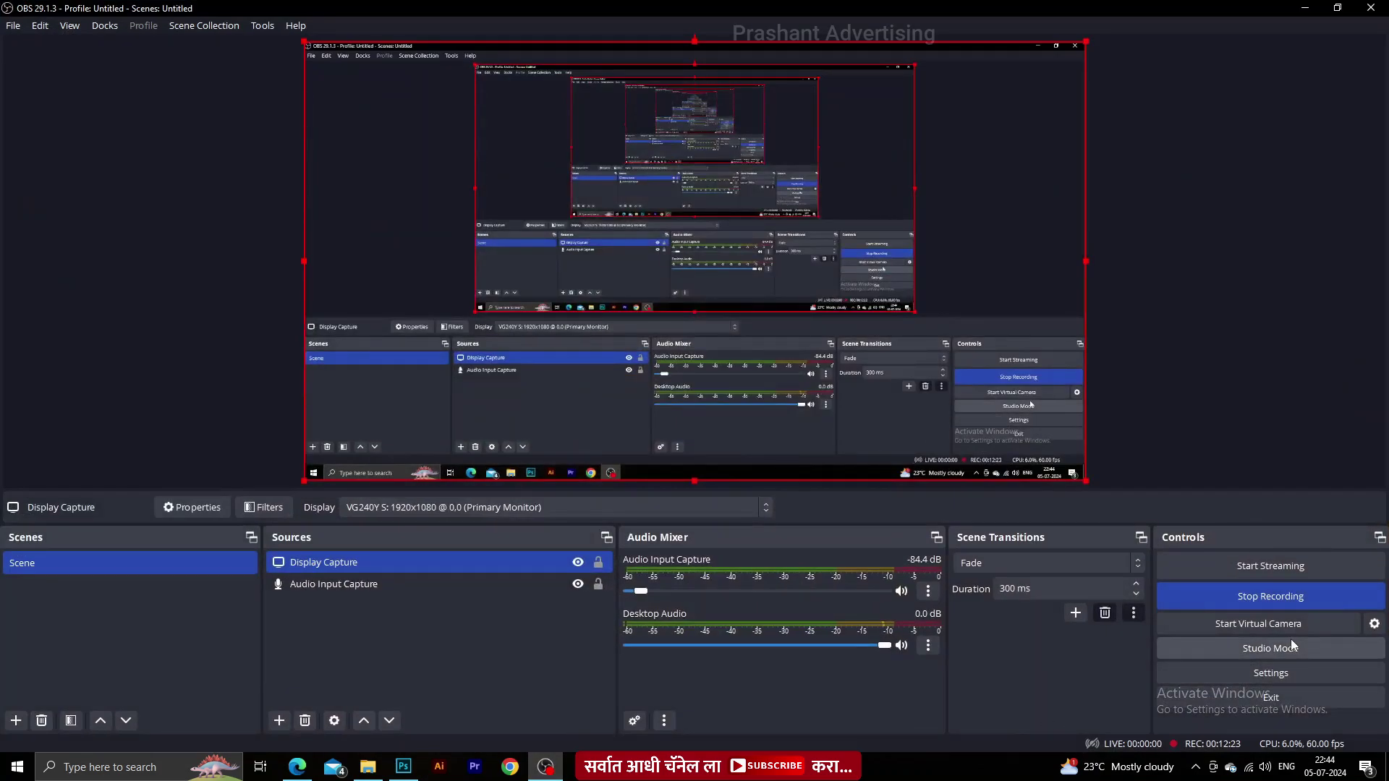
{"action": "left_click", "coordinate": [1243, 598]}
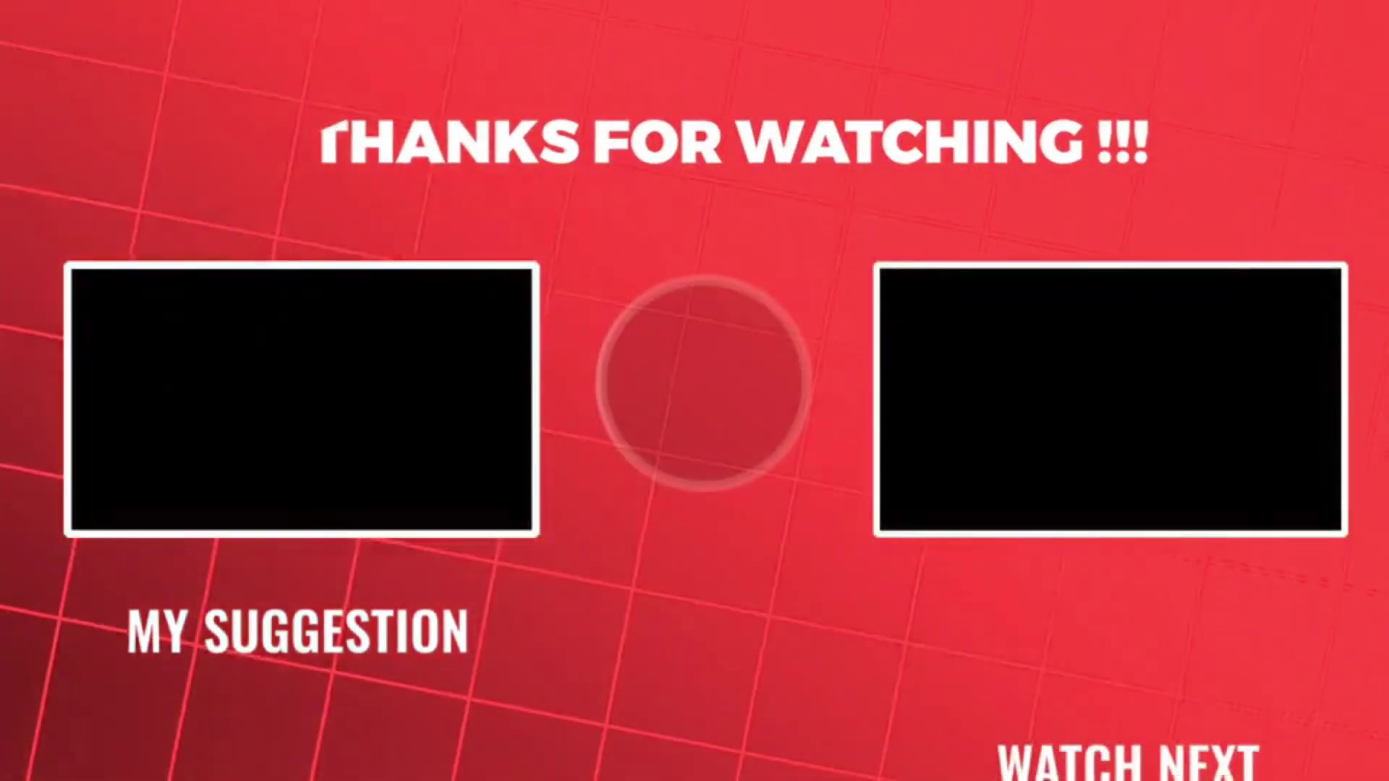